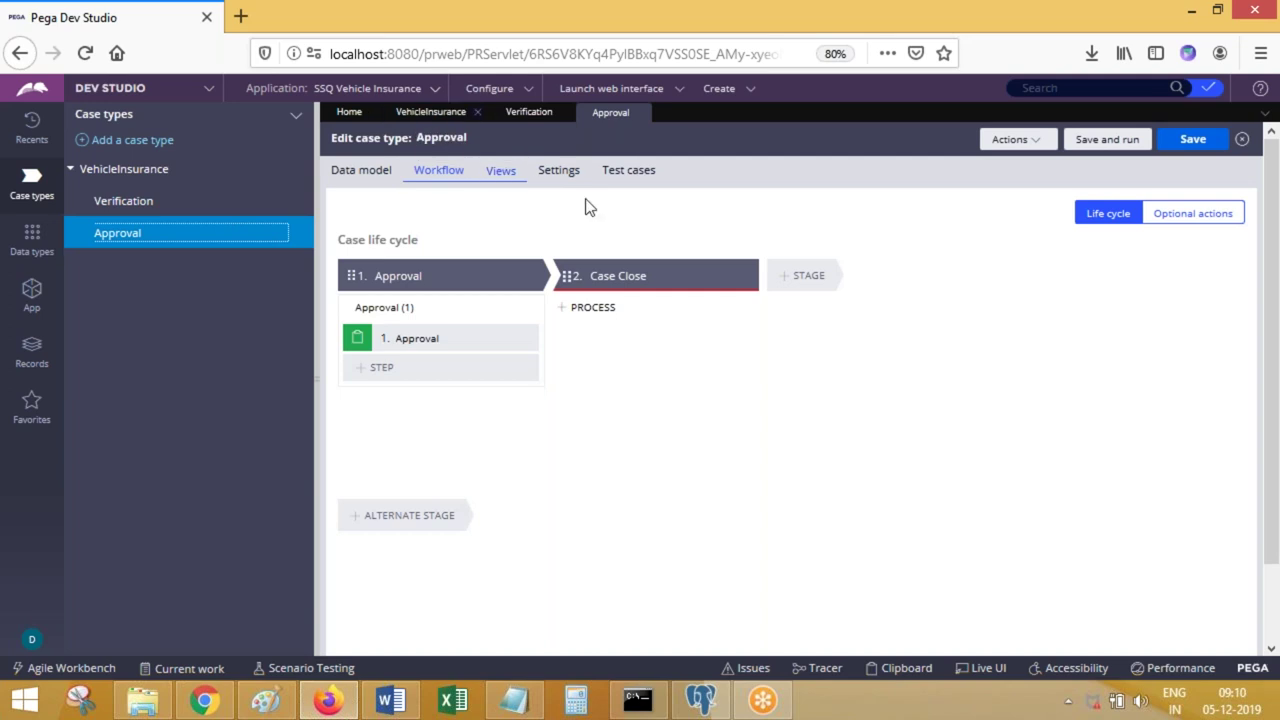
Step: Create a new VehicleInsurance case, entering hhh in its opening form
{"action": "left_click", "coordinate": [750, 88]}
{"action": "mouse_move", "coordinate": [760, 102]}
{"action": "left_click", "coordinate": [965, 142]}
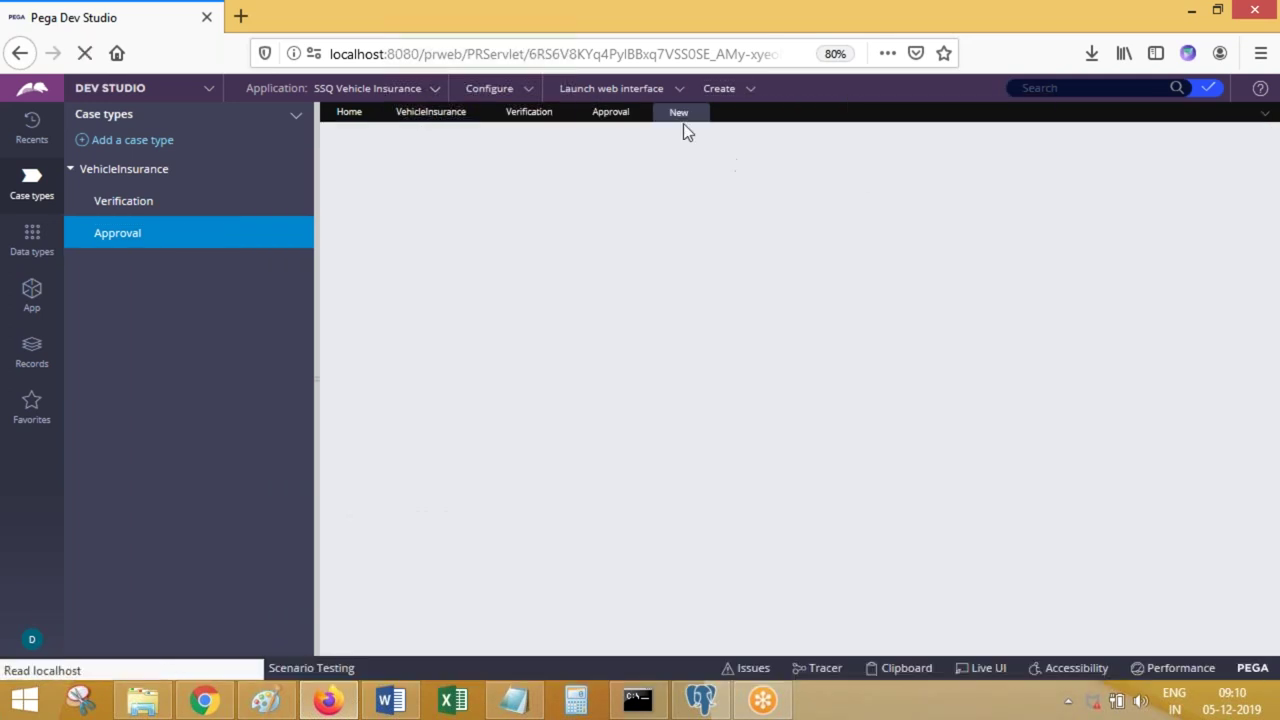
{"action": "left_click", "coordinate": [551, 209]}
{"action": "type", "text": "hhh"}
{"action": "left_click", "coordinate": [1217, 143]}
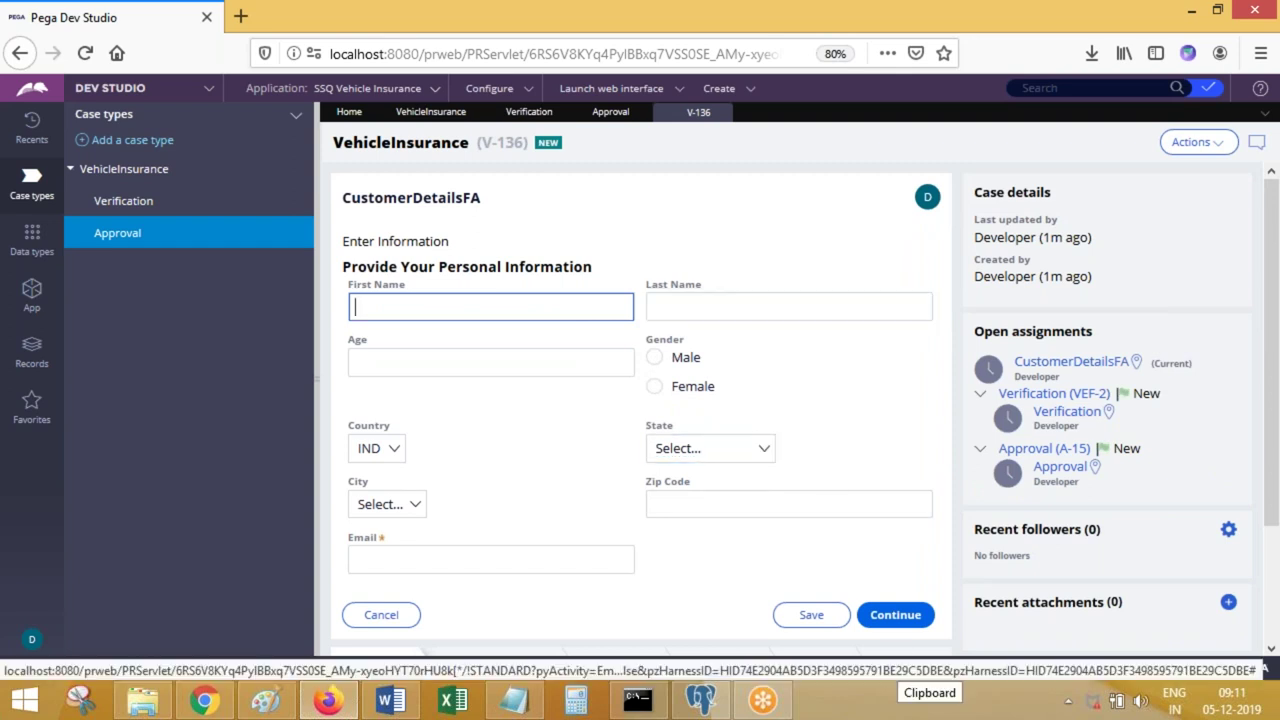
Step: Open the clipboard for the new case in a maximized window and display the pyWorkPage properties
{"action": "left_click", "coordinate": [903, 668]}
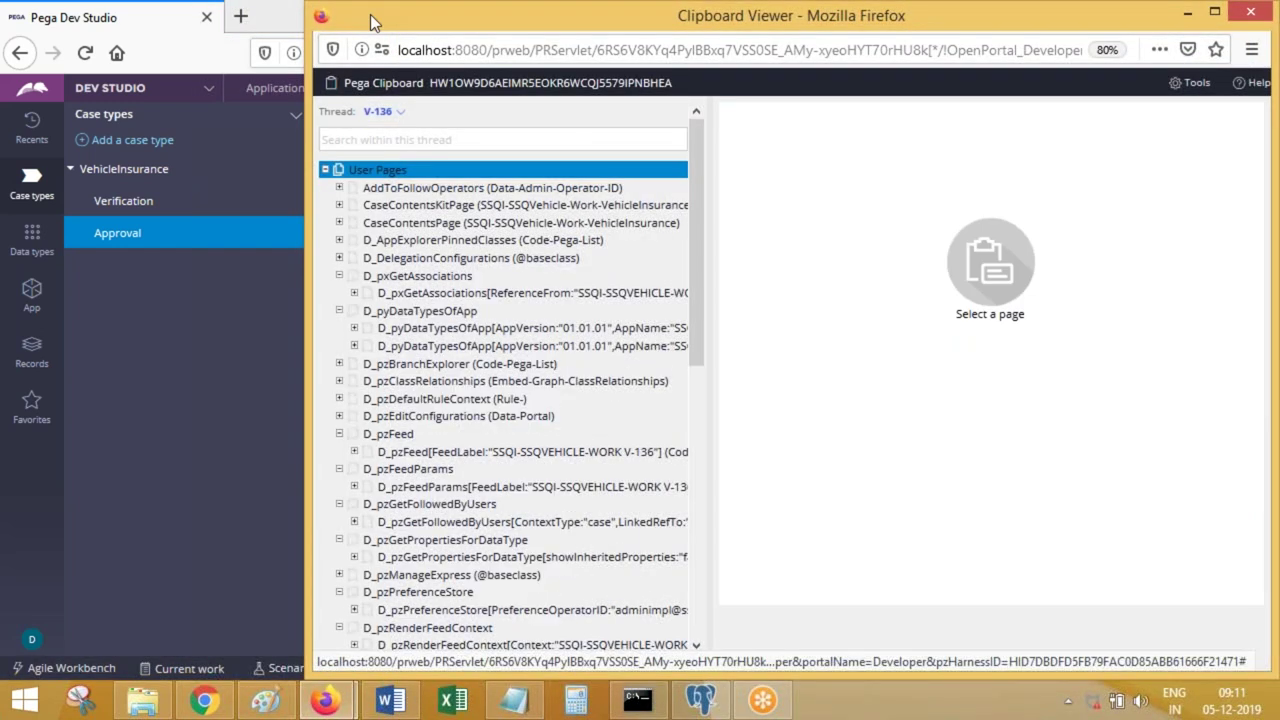
{"action": "double_click", "coordinate": [370, 14]}
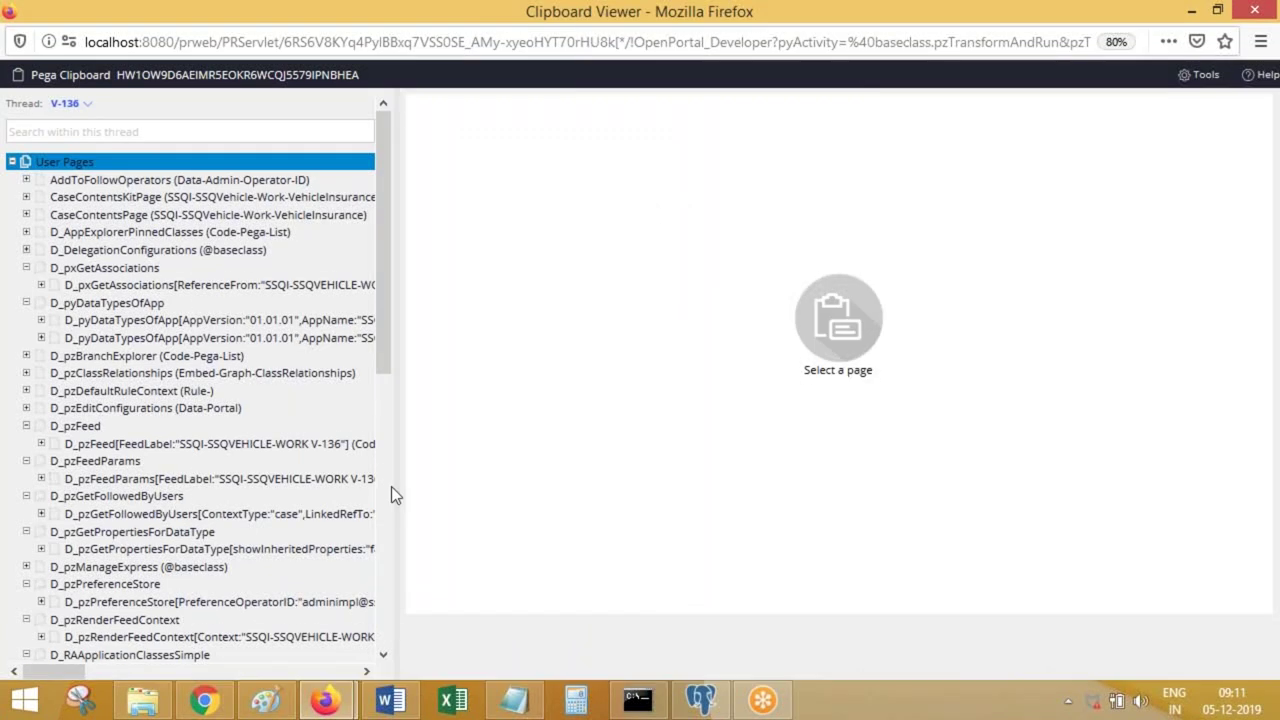
{"action": "scroll", "coordinate": [391, 486], "scroll_direction": "down", "scroll_amount": 10}
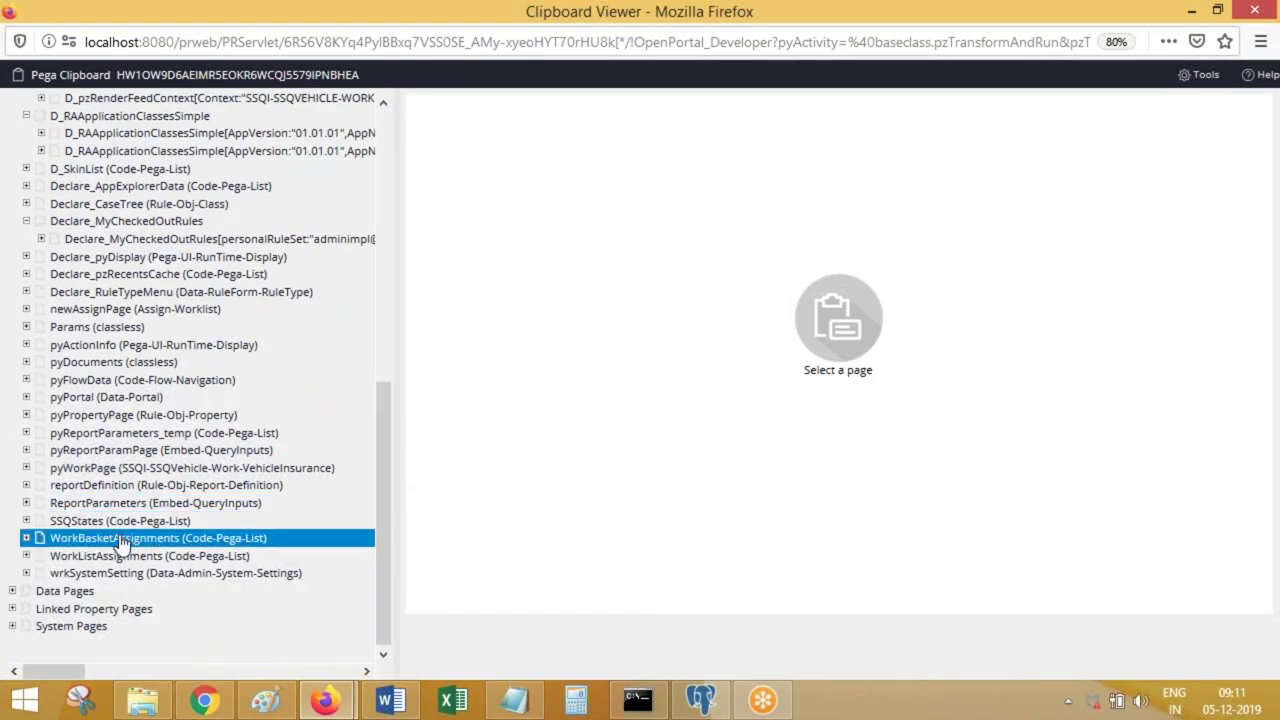
{"action": "left_click", "coordinate": [110, 467]}
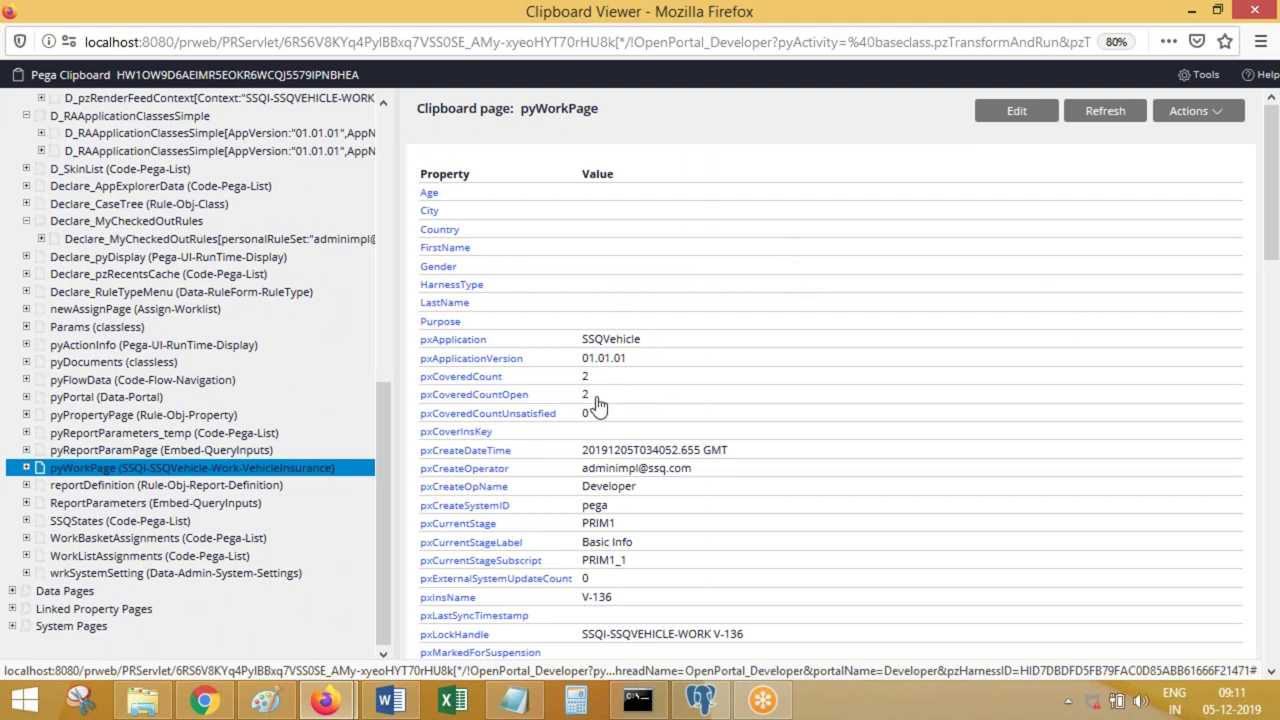
Step: Copy the pxCoveredCount and pxCoveredCountOpen properties with their values from pyWorkPage into the Notepad document
{"action": "left_click_drag", "start_coordinate": [596, 404], "coordinate": [424, 386]}
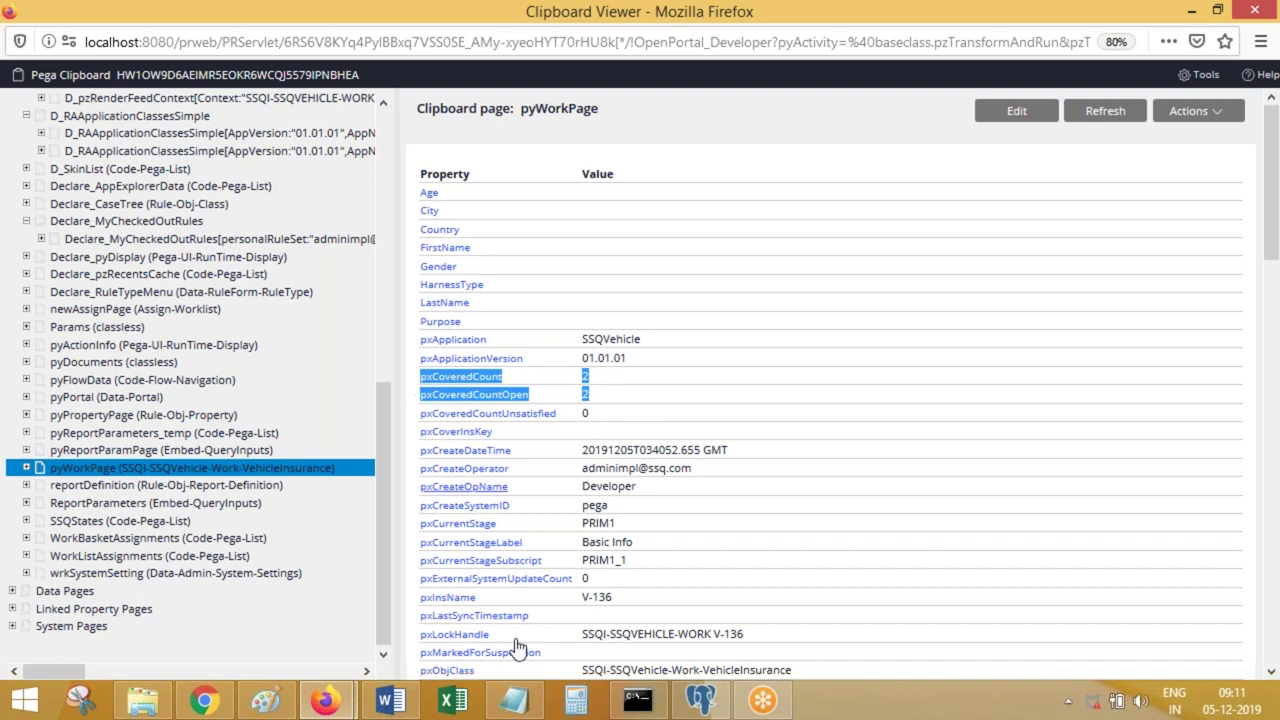
{"action": "left_click", "coordinate": [514, 700]}
{"action": "key", "text": "ctrl+v"}
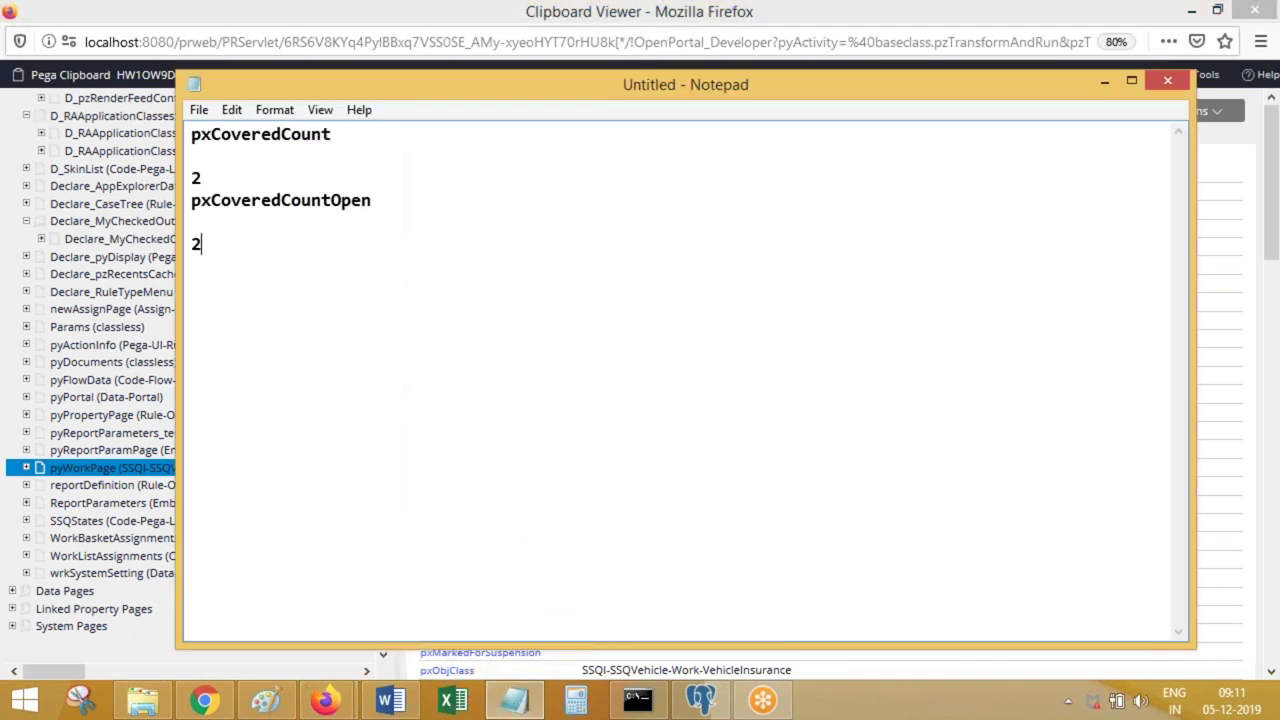
Step: Put each copied property and its value on a single line, with a blank line between the two entries
{"action": "left_click", "coordinate": [369, 134]}
{"action": "key", "text": "Delete"}
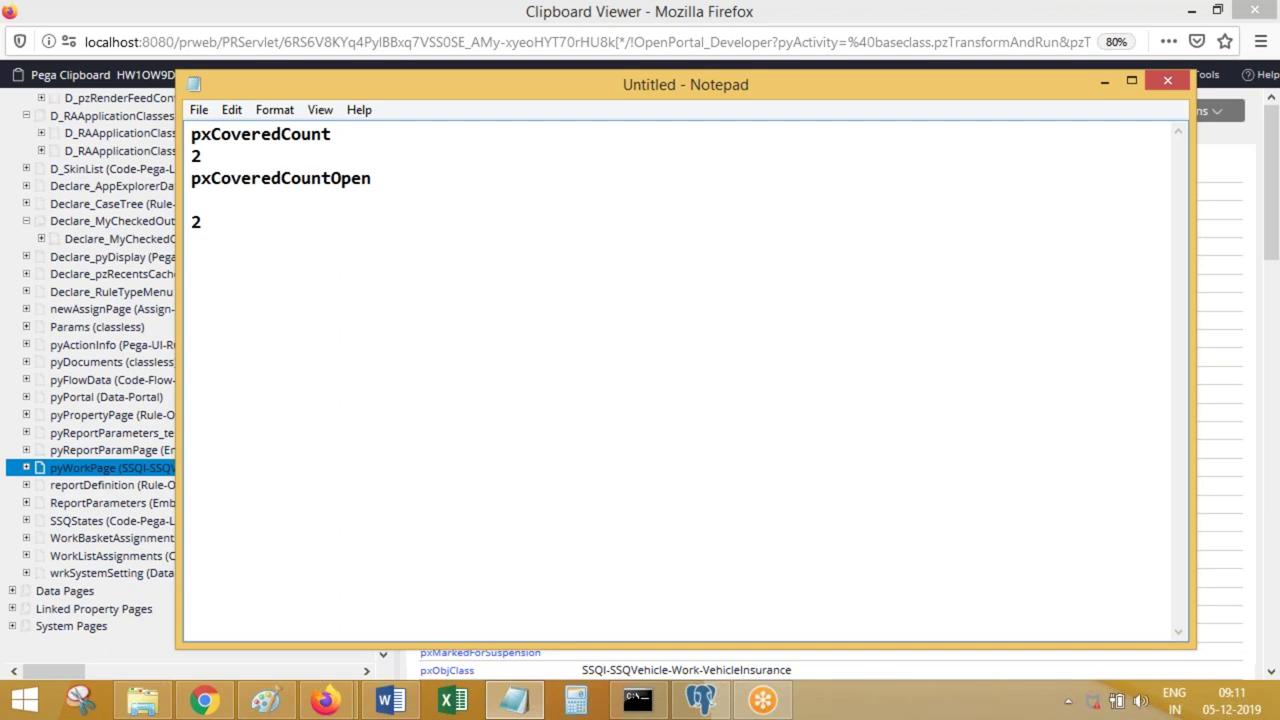
{"action": "key", "text": "Delete"}
{"action": "left_click", "coordinate": [428, 159]}
{"action": "key", "text": "Delete"}
{"action": "key", "text": "Delete"}
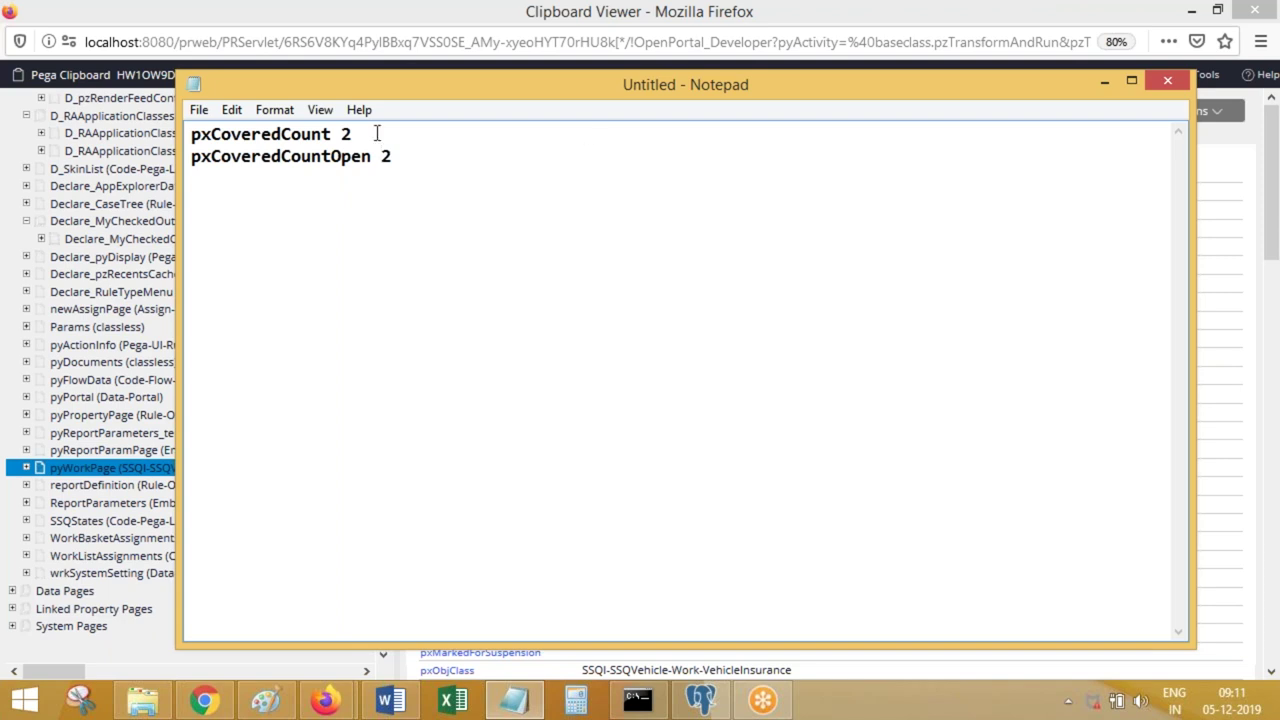
{"action": "left_click", "coordinate": [476, 183]}
{"action": "left_click", "coordinate": [406, 138]}
{"action": "key", "text": "Return"}
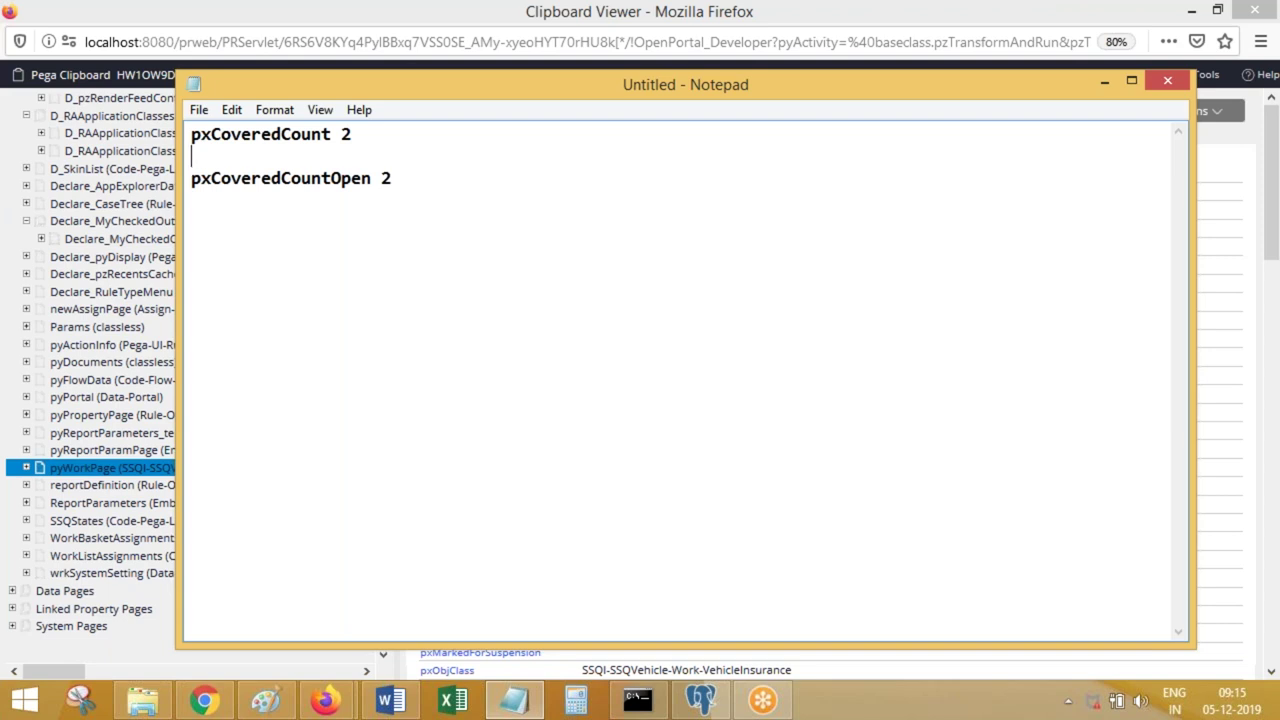
Step: Put the notes aside, return to Dev Studio and open the VehicleInsurance case type
{"action": "left_click", "coordinate": [1105, 80]}
{"action": "double_click", "coordinate": [348, 16]}
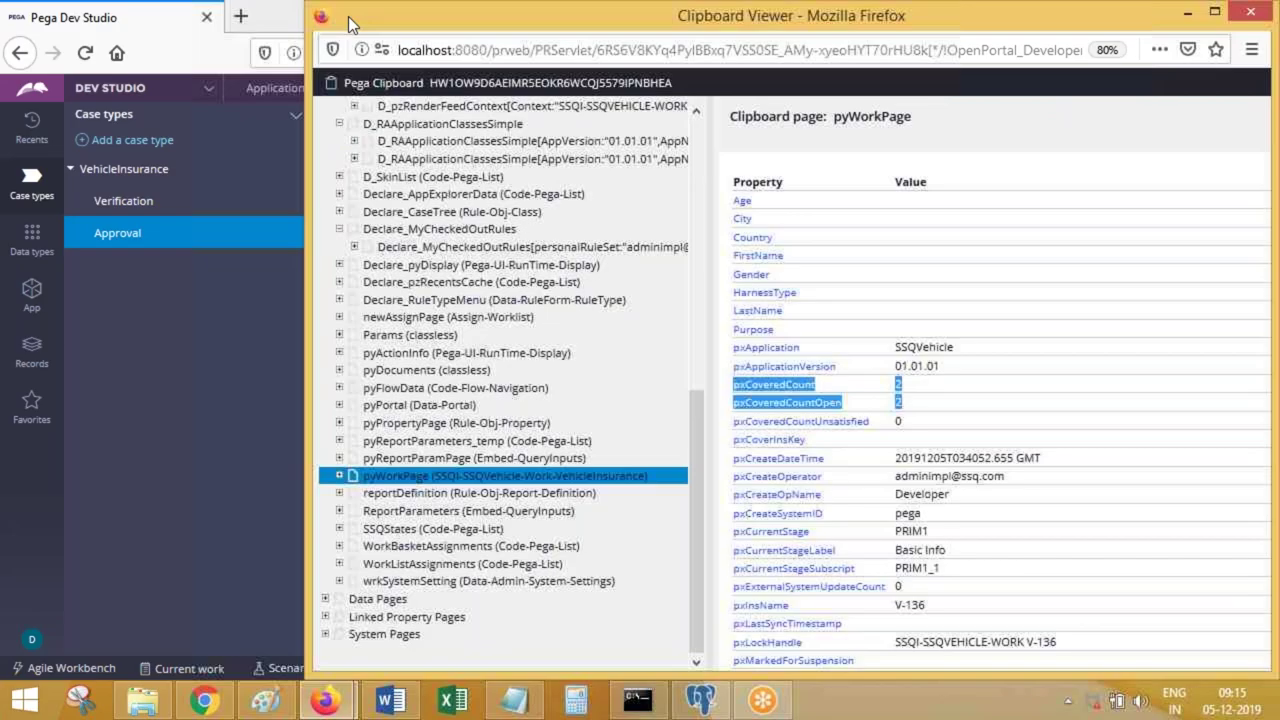
{"action": "left_click", "coordinate": [124, 169]}
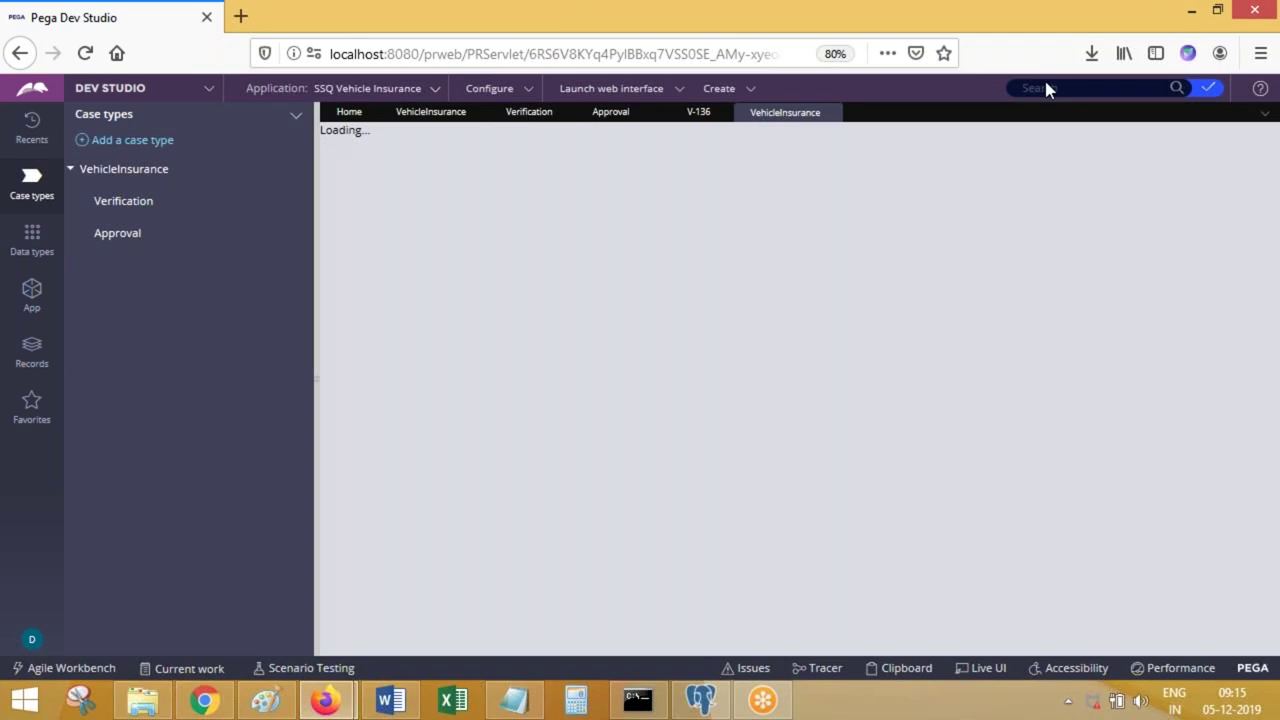
Step: Search the rules for allcoveredresolved, view the AllCoveredResolved When rule, and return to the VehicleInsurance case type
{"action": "left_click", "coordinate": [1050, 88]}
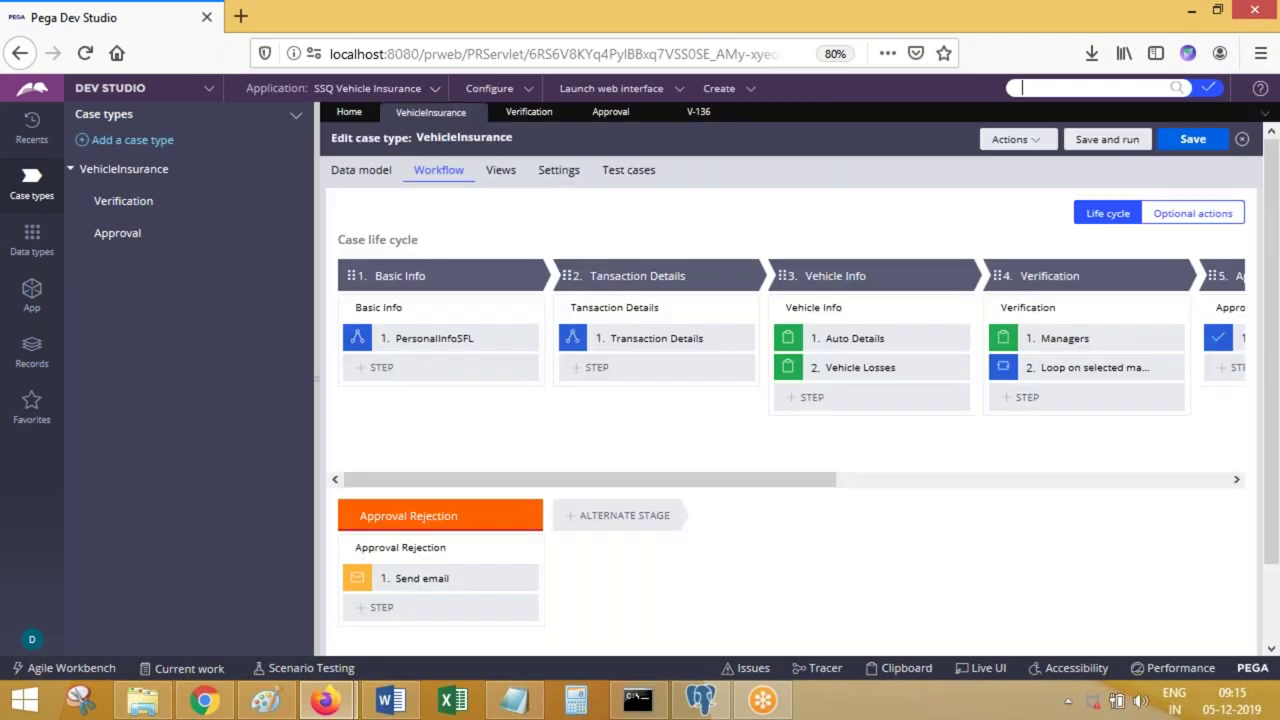
{"action": "type", "text": "allcoveredresolved"}
{"action": "key", "text": "Return"}
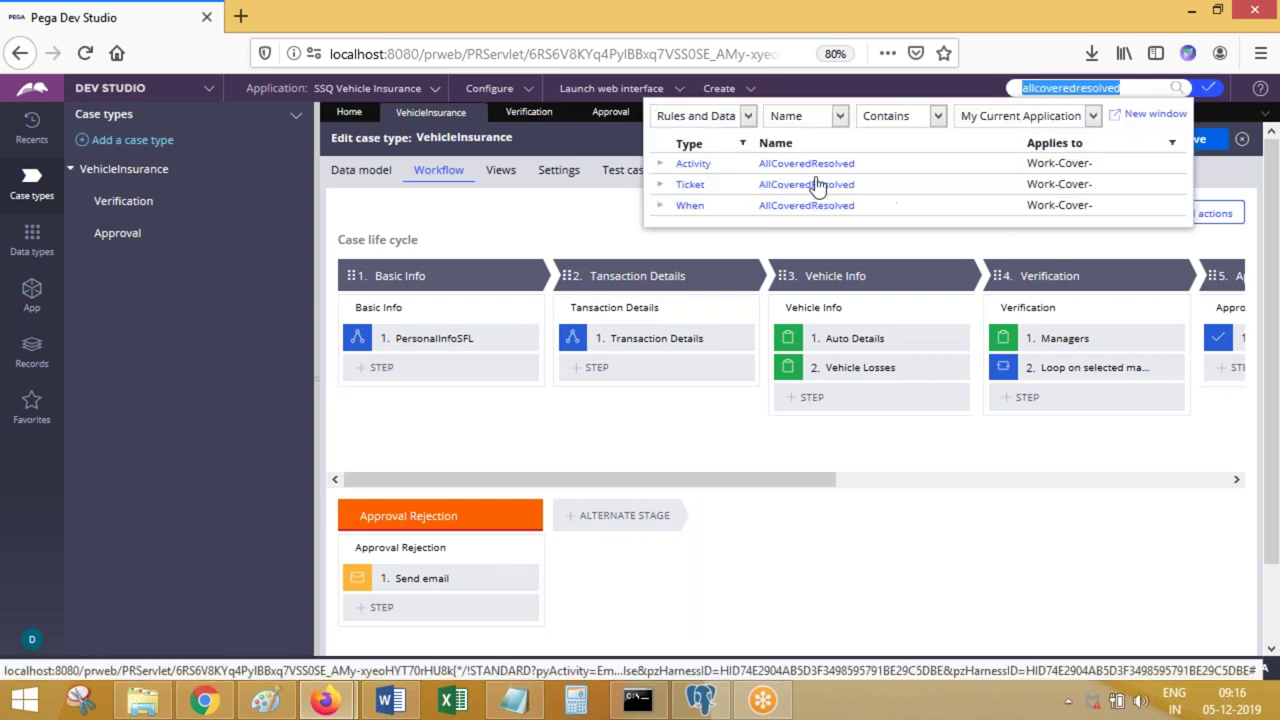
{"action": "left_click", "coordinate": [805, 166]}
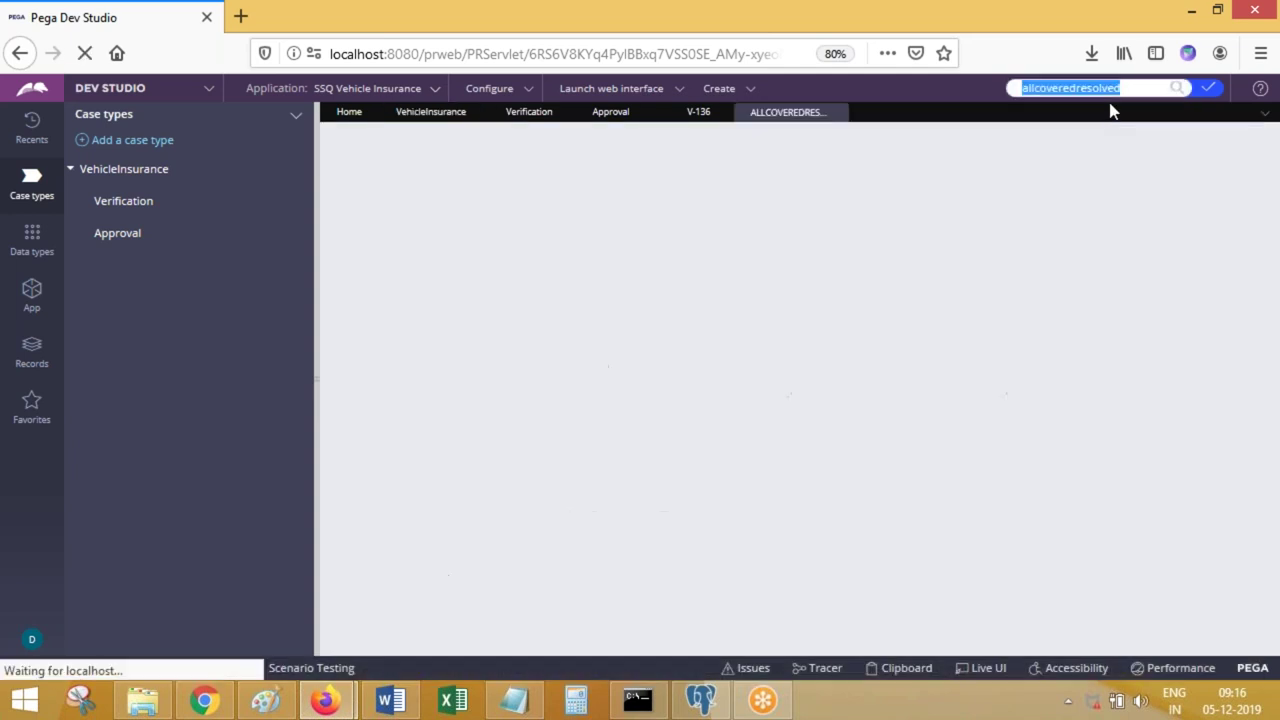
{"action": "left_click", "coordinate": [1140, 88]}
{"action": "key", "text": "Return"}
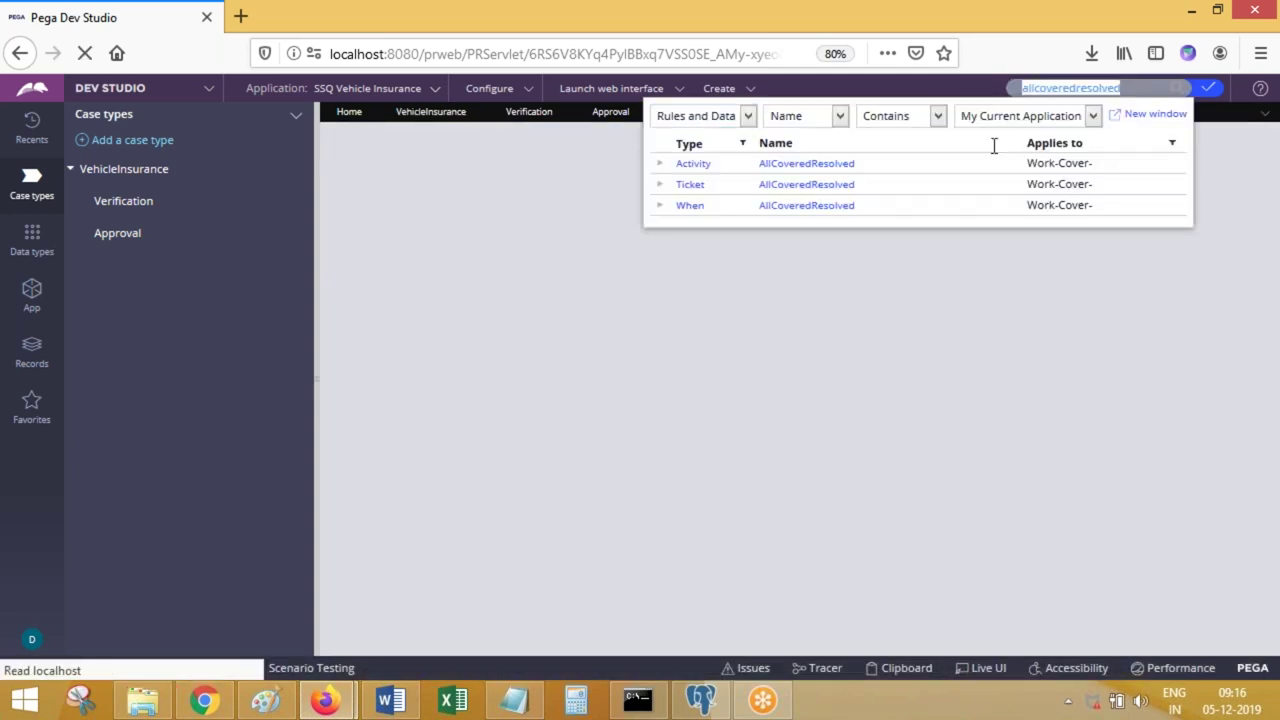
{"action": "left_click", "coordinate": [815, 206]}
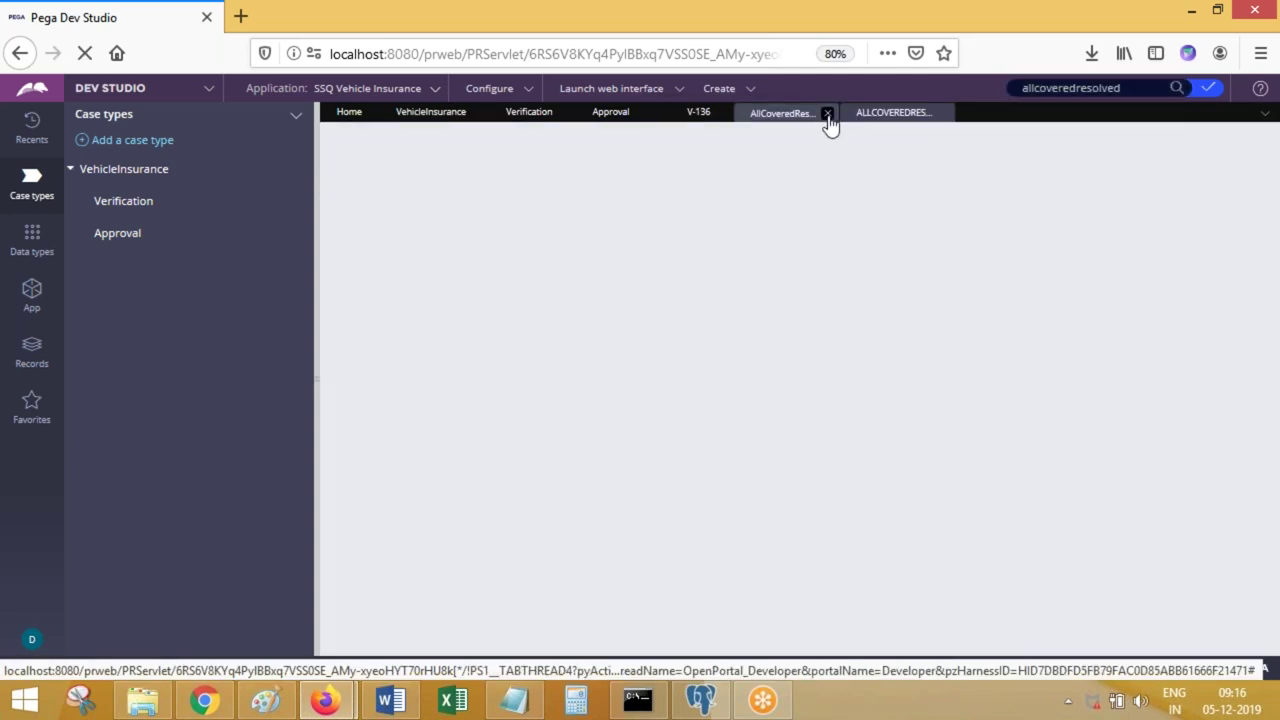
{"action": "left_click", "coordinate": [836, 116]}
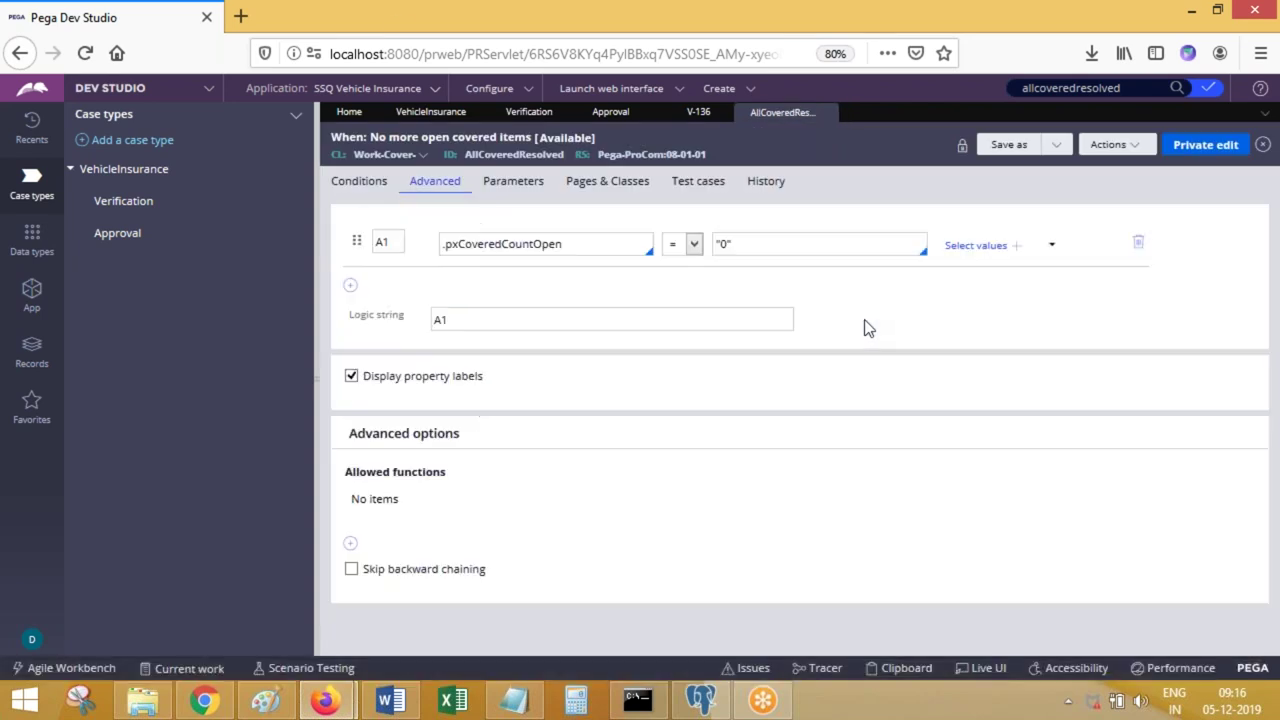
{"action": "left_click", "coordinate": [430, 111]}
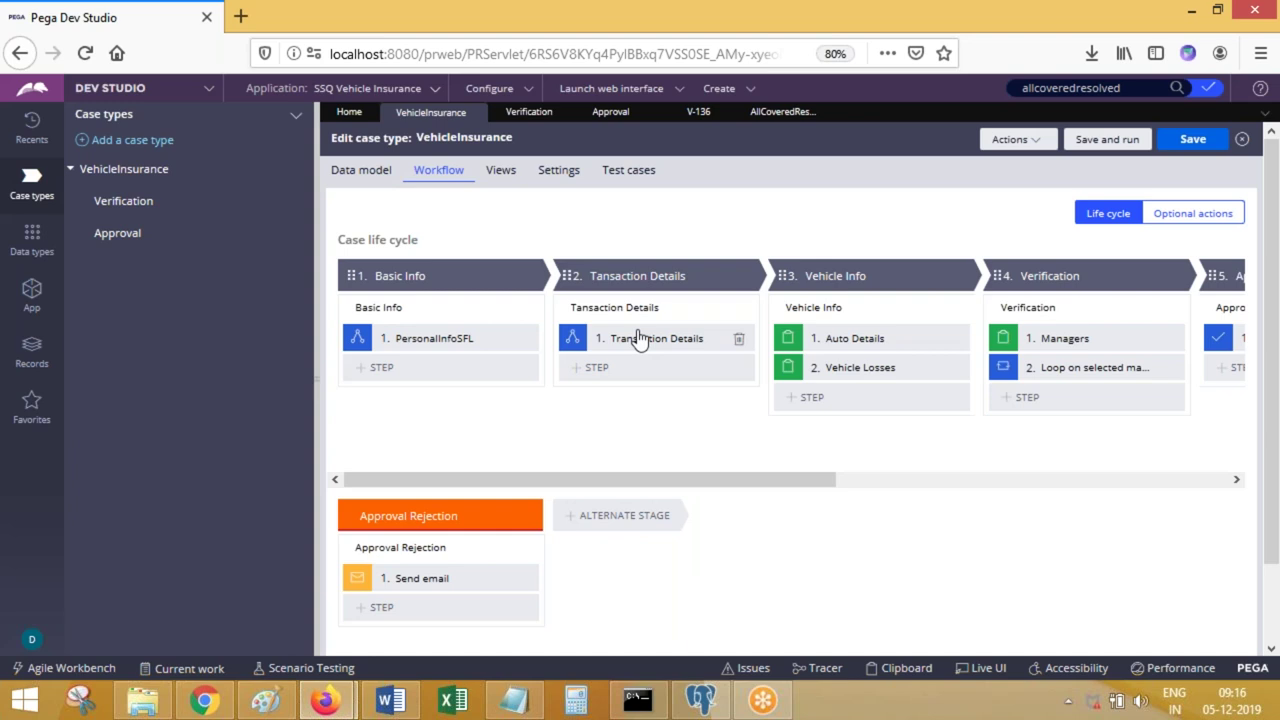
{"action": "key", "text": "shift"}
{"action": "key", "text": "shift"}
{"action": "key", "text": "shift"}
{"action": "key", "text": "shift"}
{"action": "key", "text": "shift"}
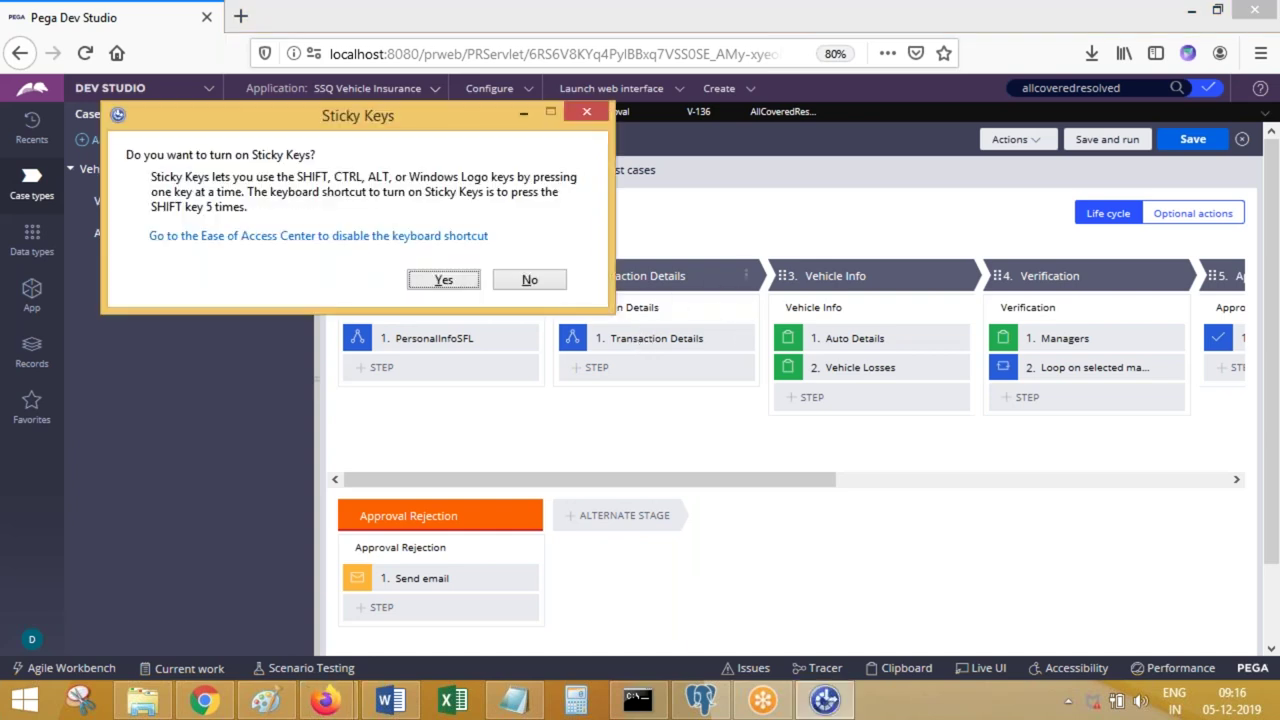
{"action": "left_click", "coordinate": [529, 279]}
{"action": "left_click", "coordinate": [611, 88]}
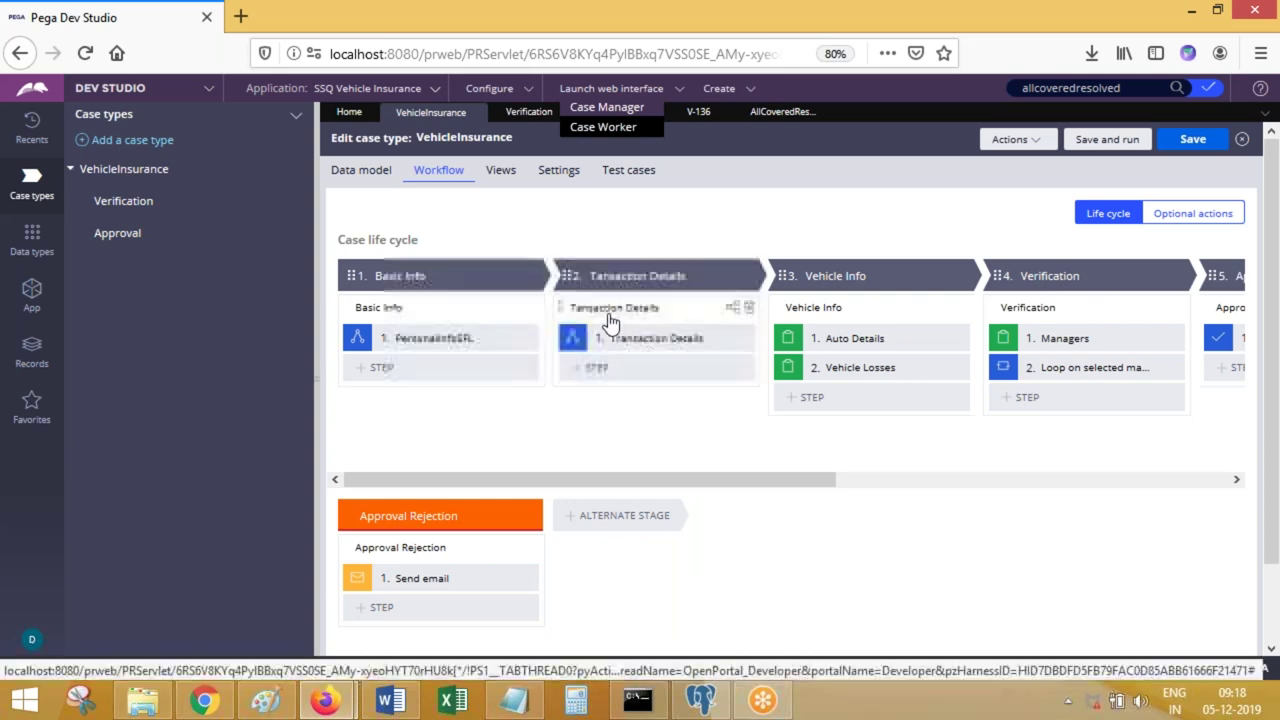
Step: Add a Wait shape below the existing shapes in the Tansaction Details flow and open its properties
{"action": "left_click", "coordinate": [615, 308]}
{"action": "left_click", "coordinate": [1140, 316]}
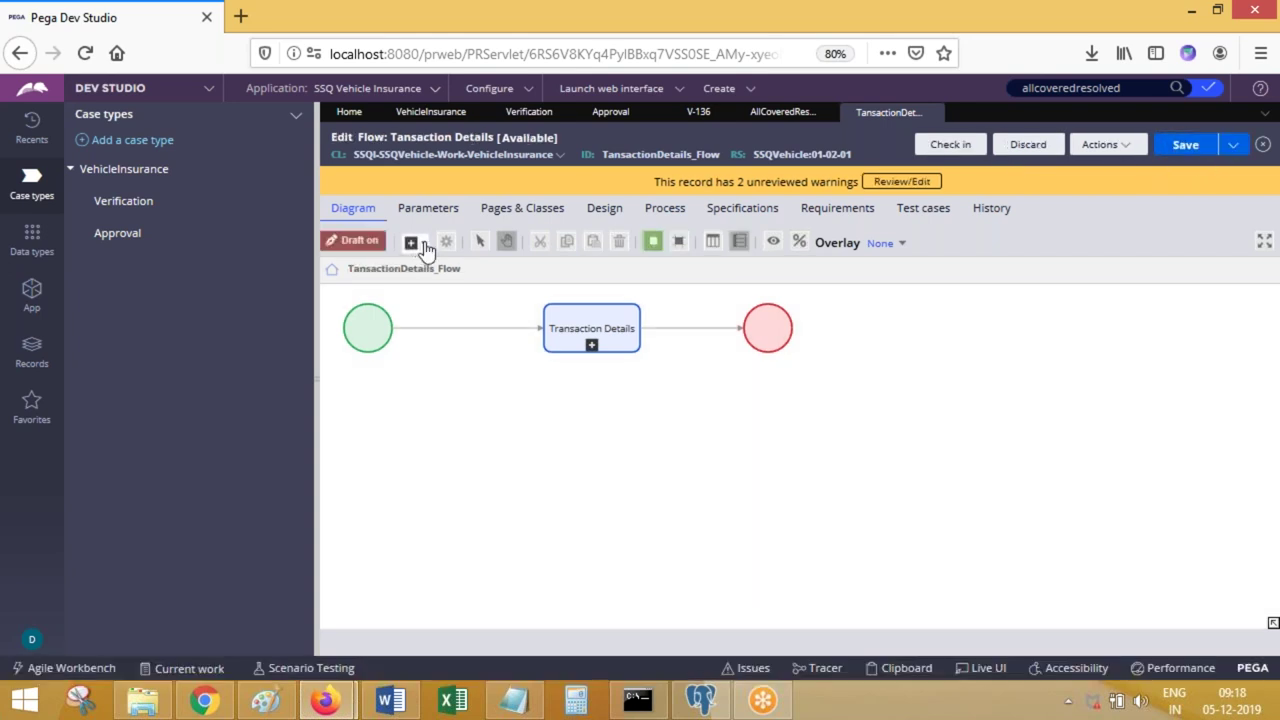
{"action": "left_click", "coordinate": [418, 243]}
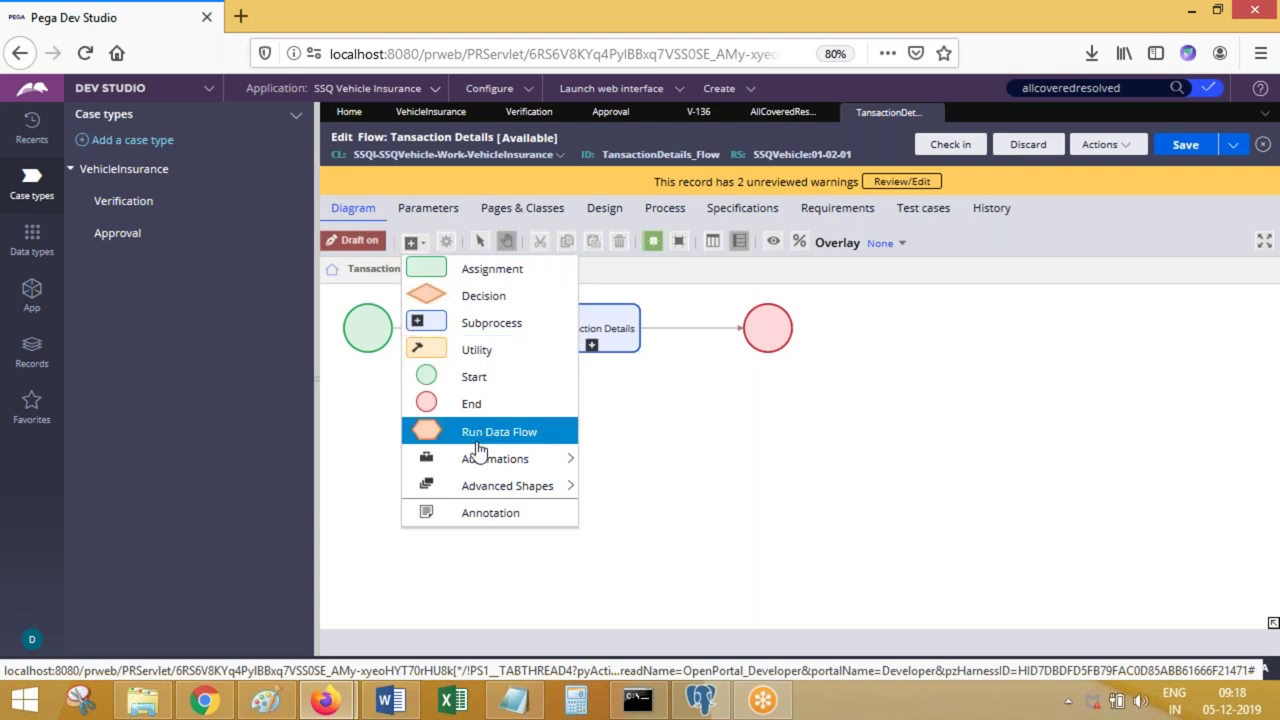
{"action": "mouse_move", "coordinate": [480, 458]}
{"action": "left_click", "coordinate": [650, 537]}
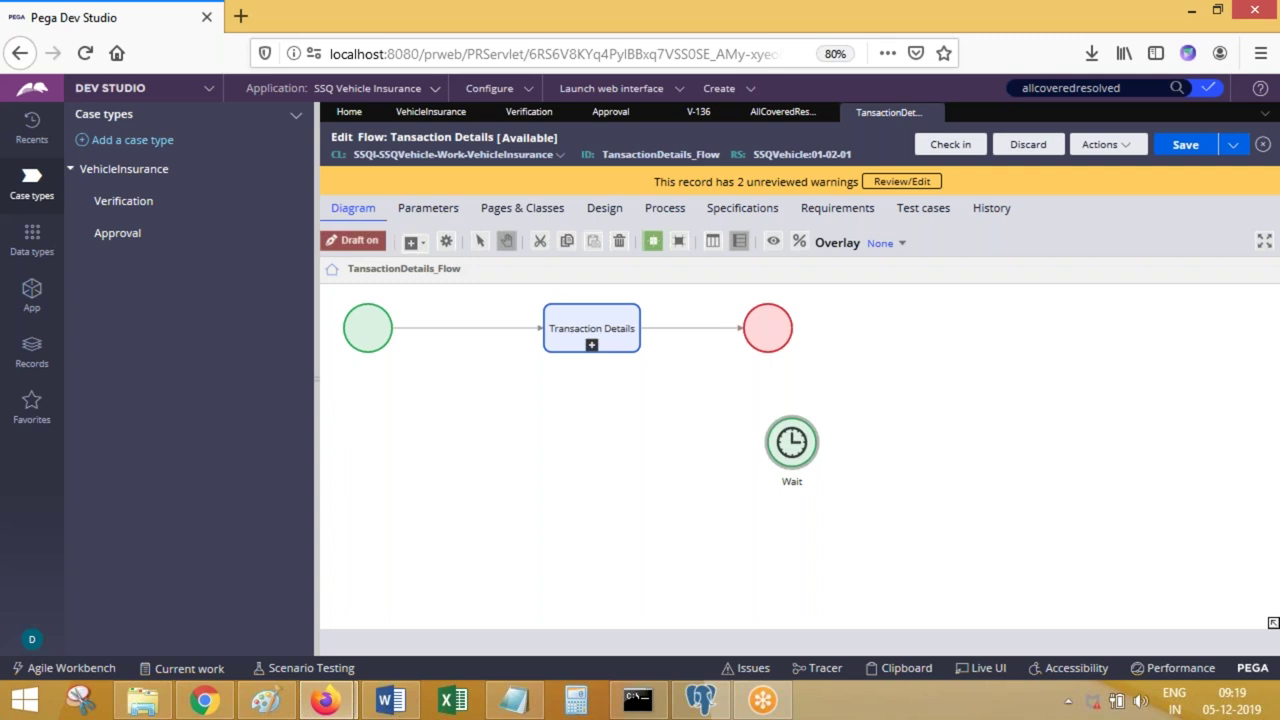
{"action": "left_click", "coordinate": [790, 460]}
{"action": "double_click", "coordinate": [791, 445]}
Step: Try the Timer wait type and review its date/time interval fields, local actions and advanced wait options
{"action": "left_click", "coordinate": [665, 362]}
{"action": "left_click", "coordinate": [630, 405]}
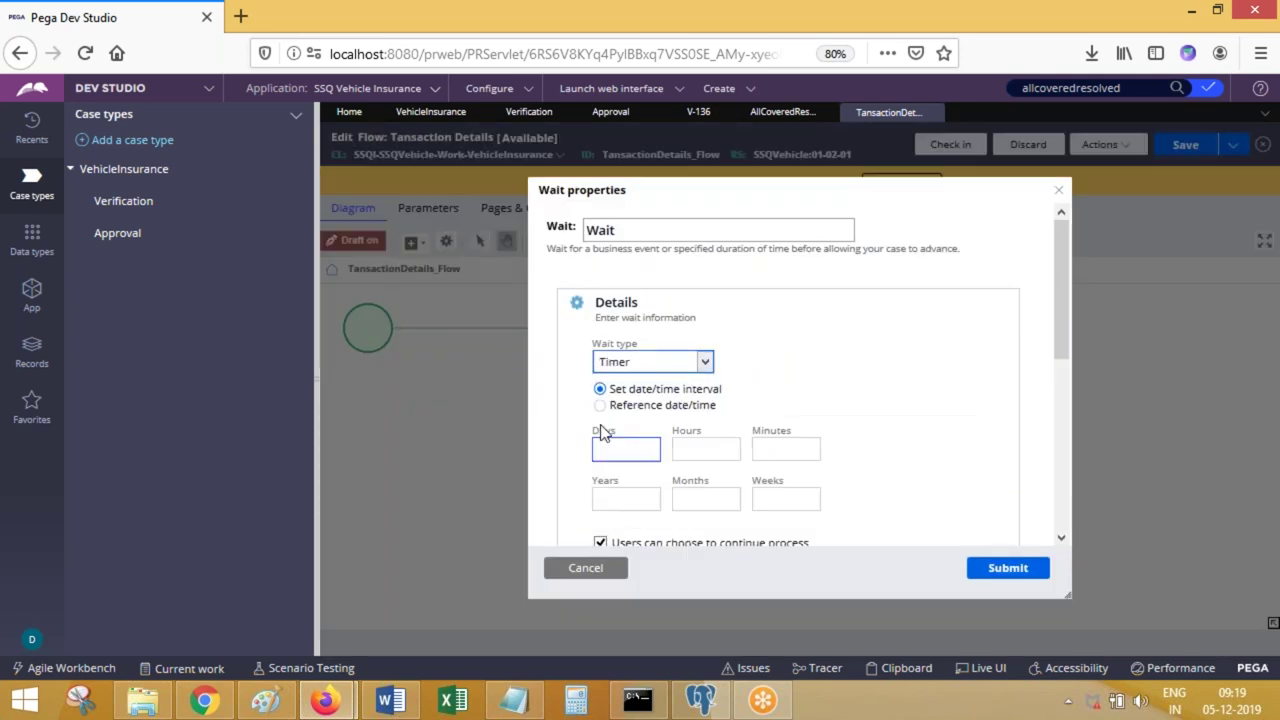
{"action": "left_click", "coordinate": [690, 452]}
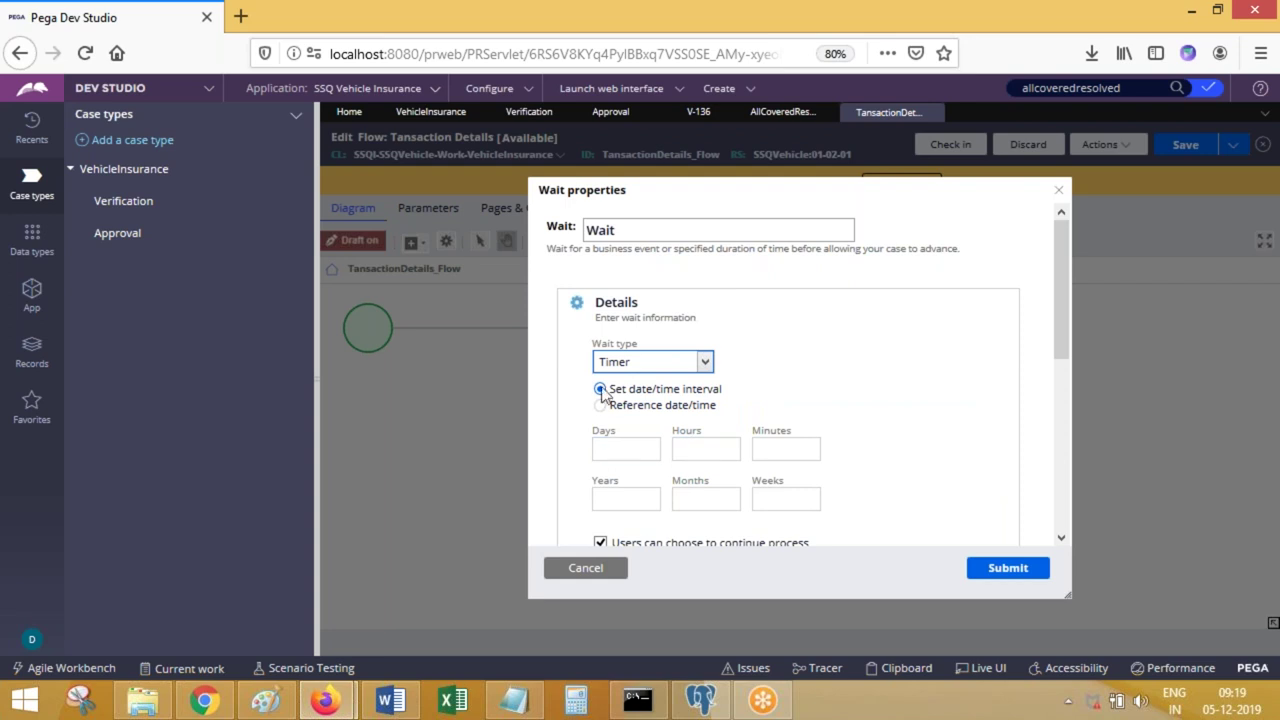
{"action": "left_click", "coordinate": [613, 447]}
{"action": "scroll", "coordinate": [1068, 482], "scroll_direction": "down", "scroll_amount": 5}
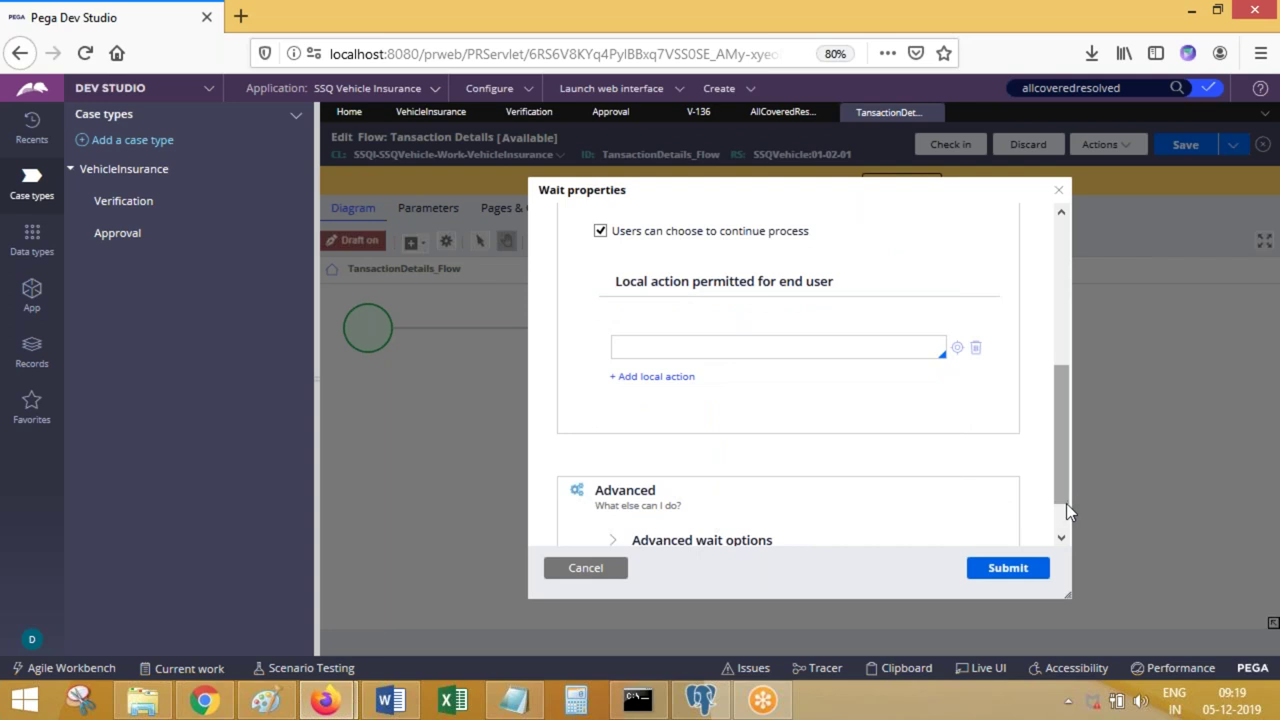
{"action": "scroll", "coordinate": [1056, 520], "scroll_direction": "down", "scroll_amount": 1}
{"action": "left_click", "coordinate": [630, 492]}
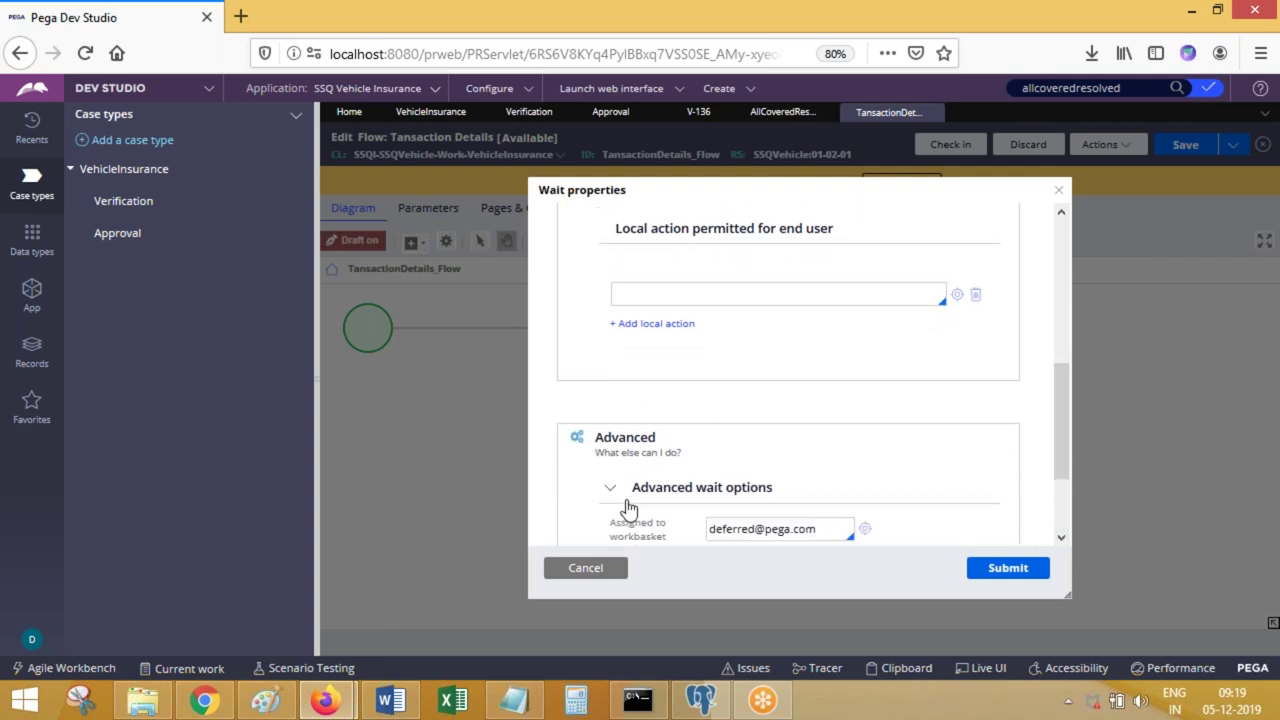
{"action": "scroll", "coordinate": [1059, 528], "scroll_direction": "down", "scroll_amount": 3}
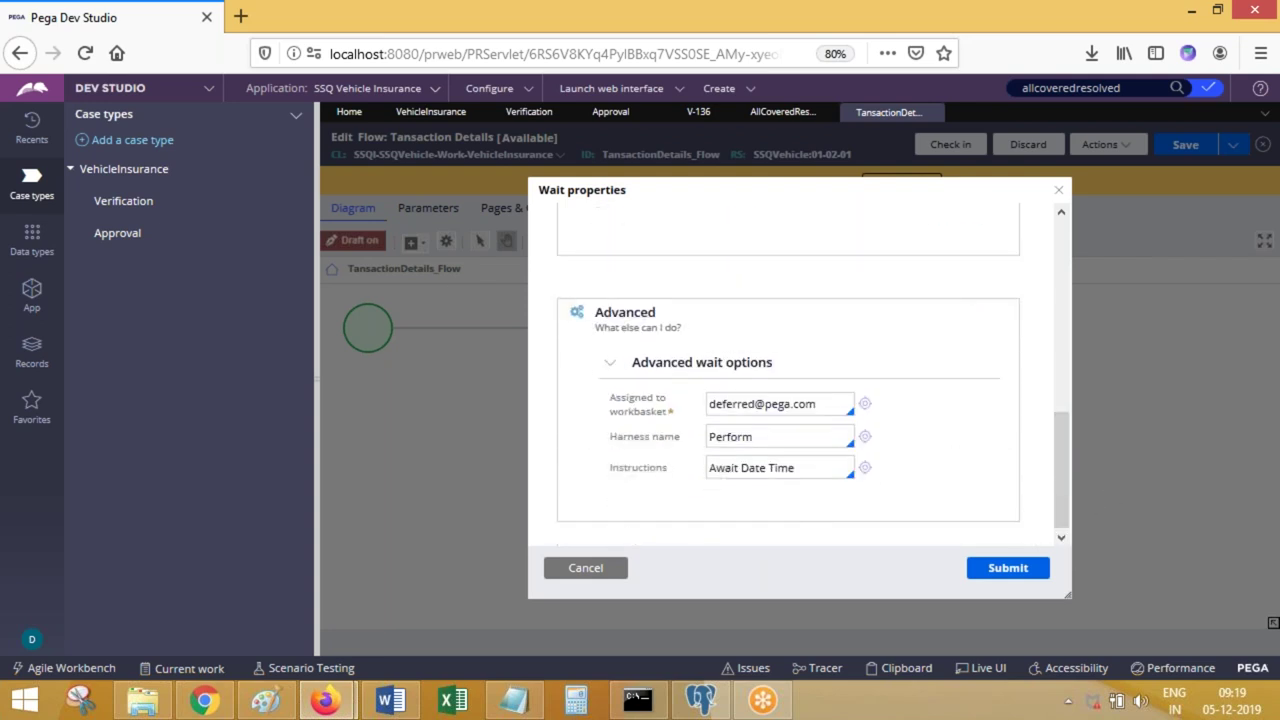
{"action": "double_click", "coordinate": [729, 404]}
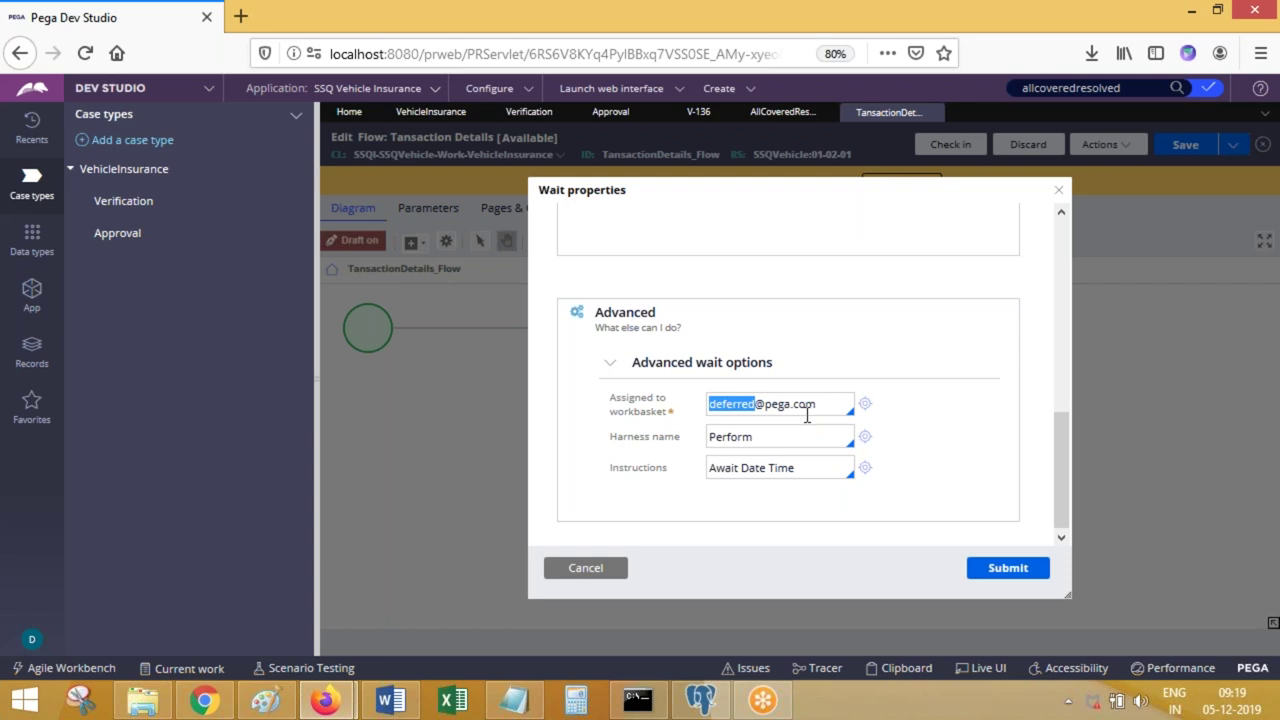
Step: Set the wait type to Case Dependency and make it wait for All Approval cases
{"action": "scroll", "coordinate": [1062, 294], "scroll_direction": "up", "scroll_amount": 5}
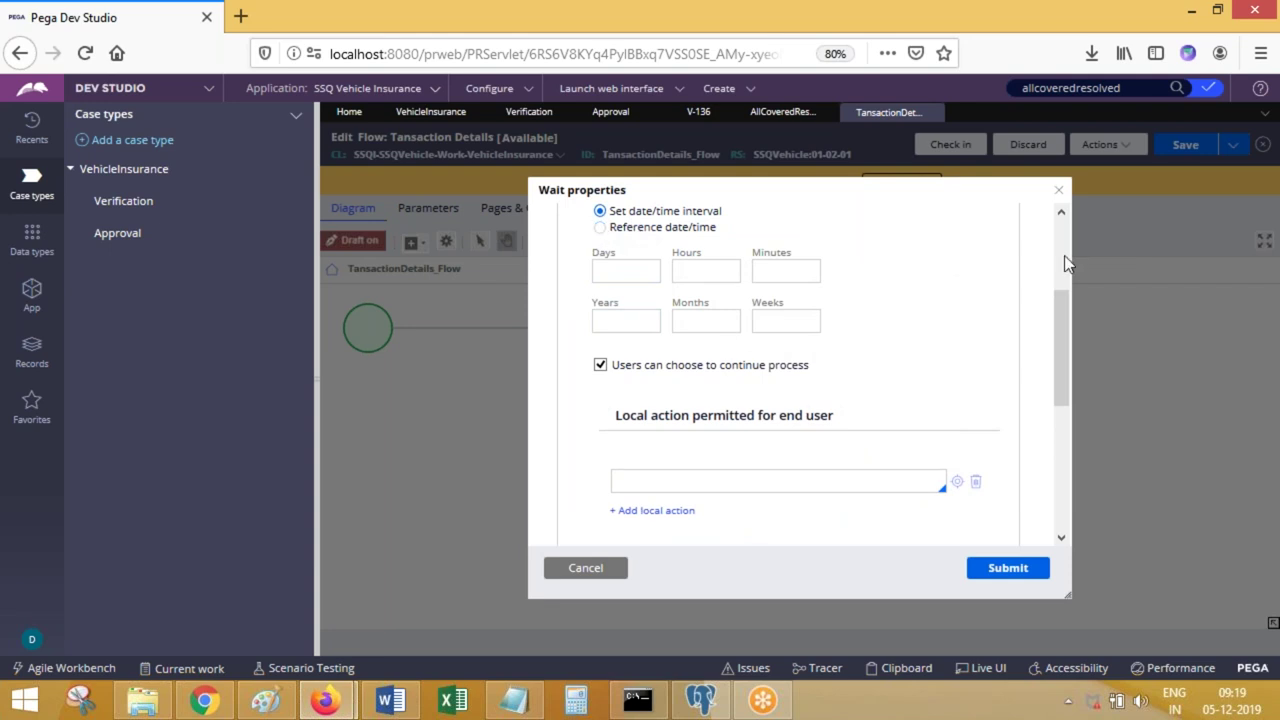
{"action": "scroll", "coordinate": [1063, 256], "scroll_direction": "up", "scroll_amount": 3}
{"action": "left_click", "coordinate": [697, 364]}
{"action": "left_click", "coordinate": [668, 382]}
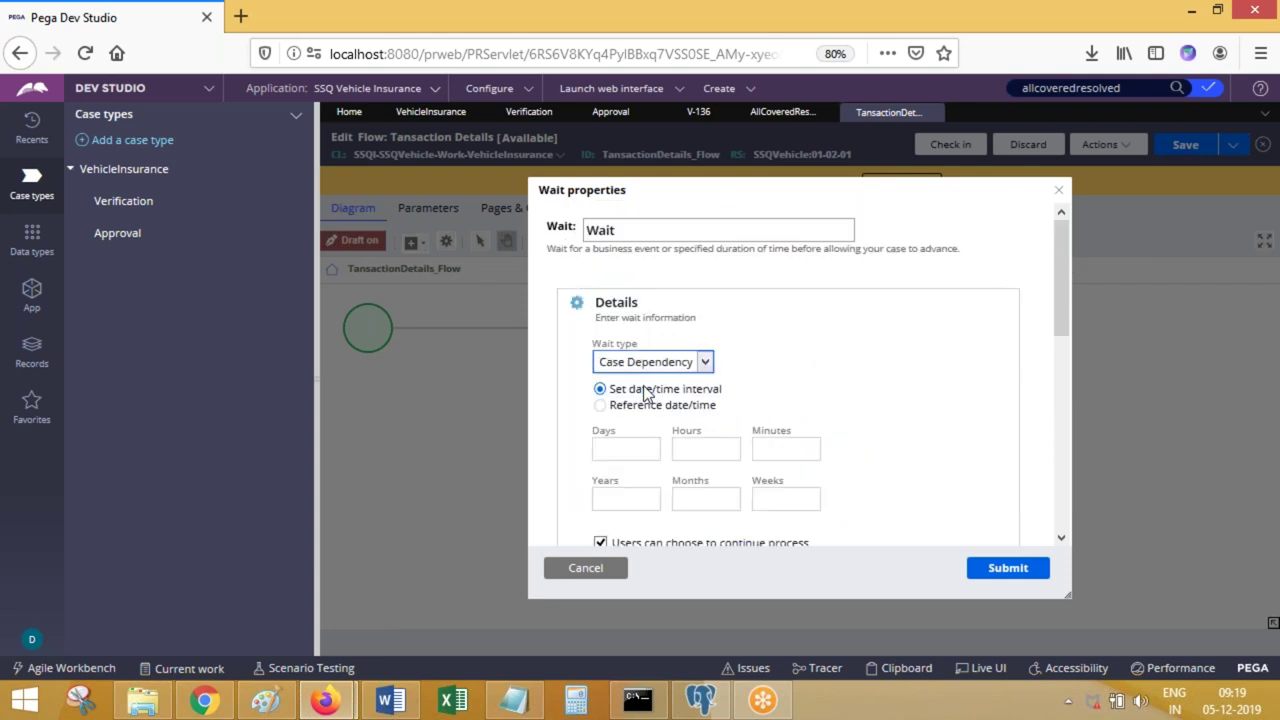
{"action": "left_click", "coordinate": [688, 405]}
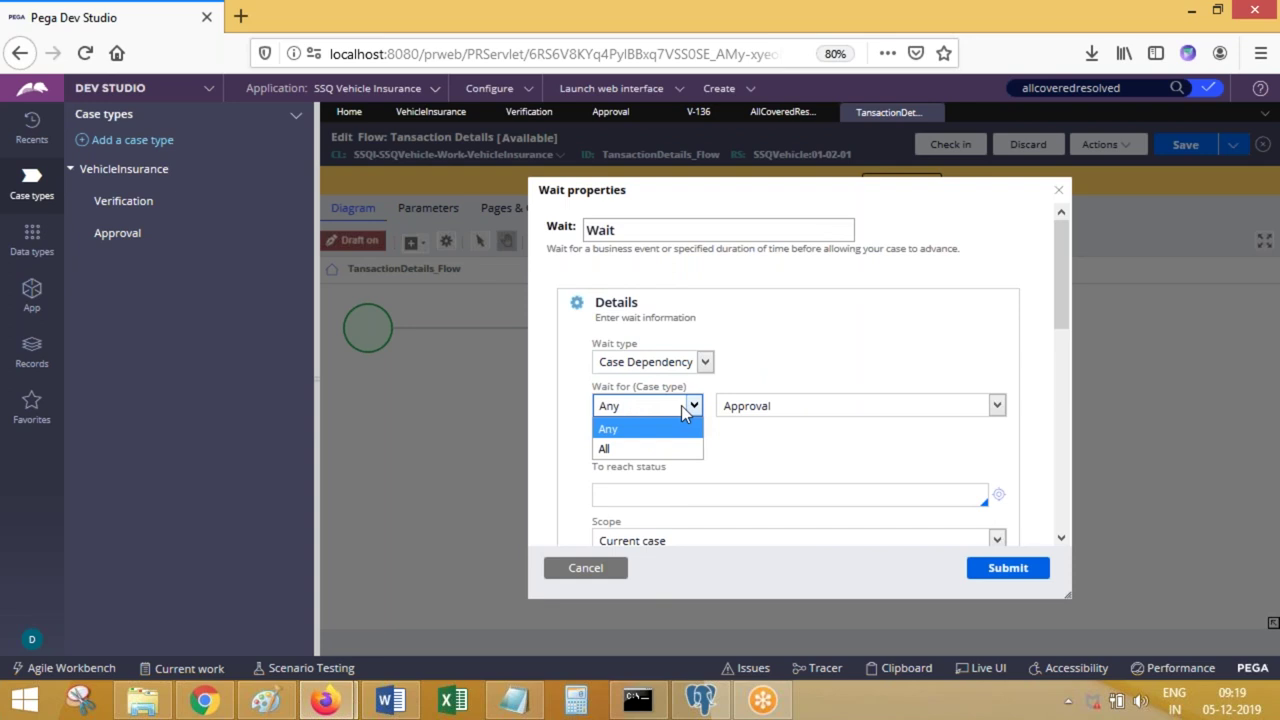
{"action": "left_click", "coordinate": [645, 448]}
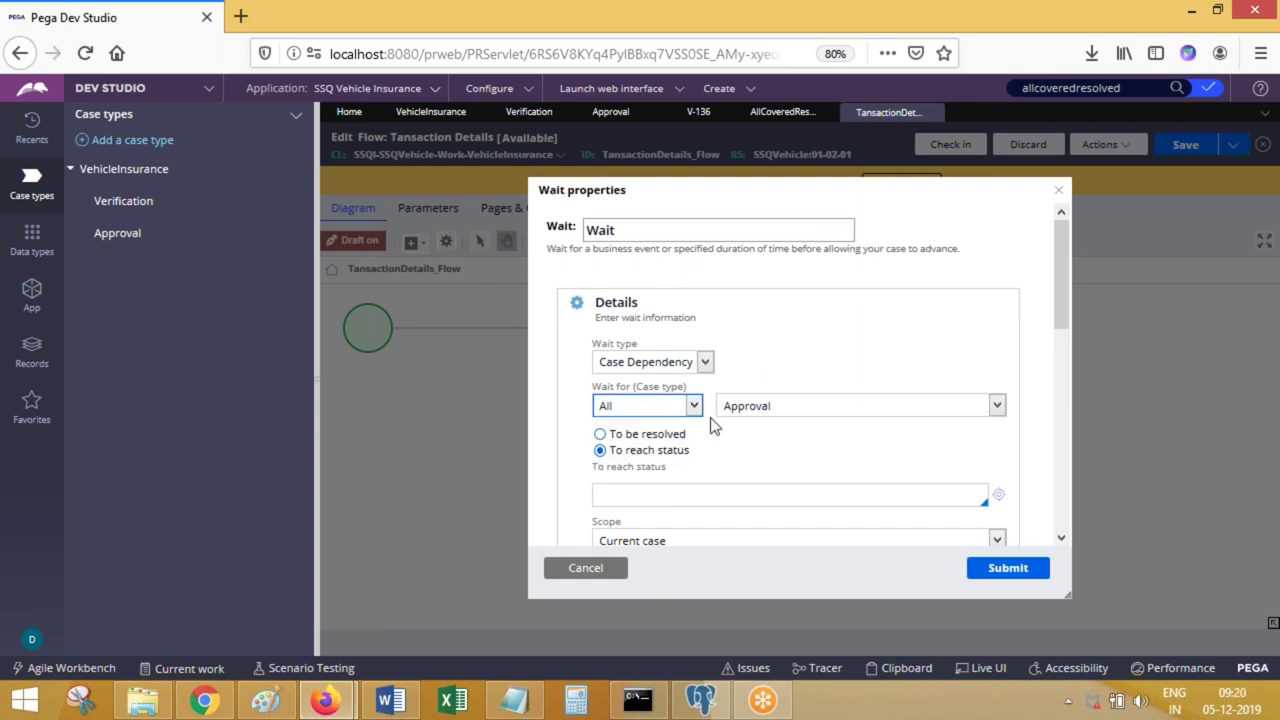
Step: Try making the Wait shape hold for all VehicleInsurance cases to be resolved, and discard the property changes
{"action": "left_click", "coordinate": [773, 409]}
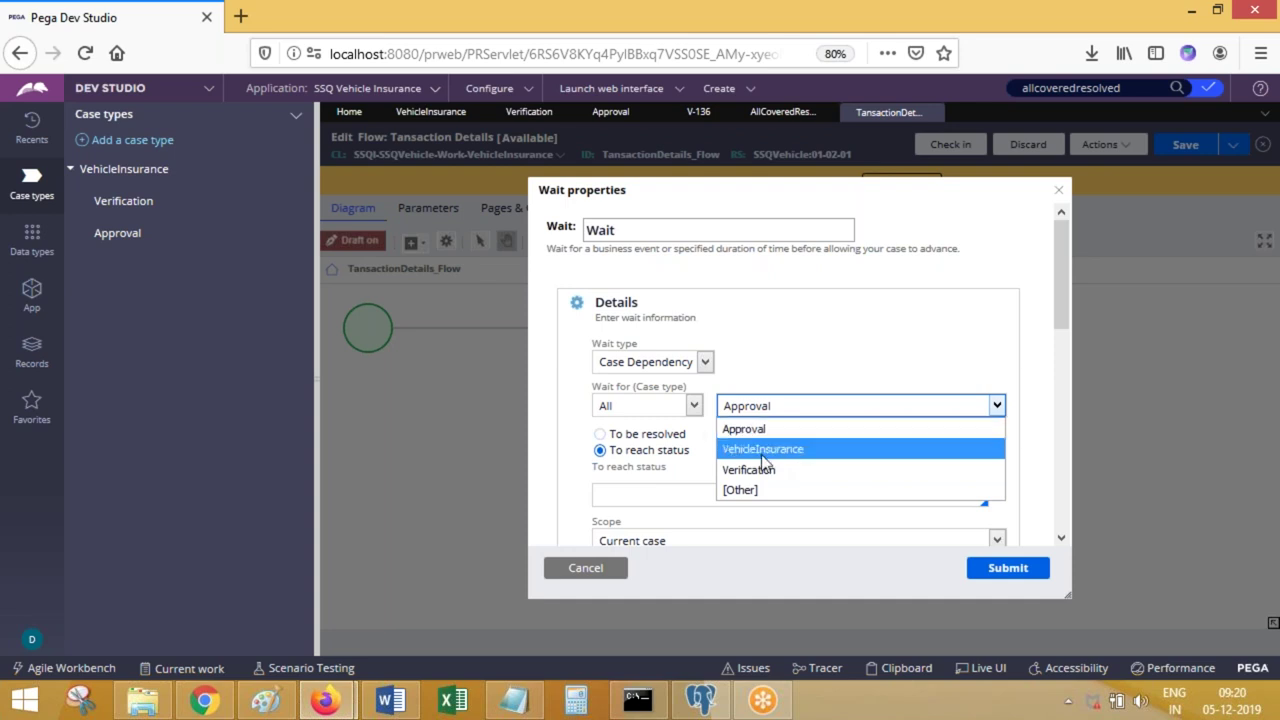
{"action": "left_click", "coordinate": [763, 450]}
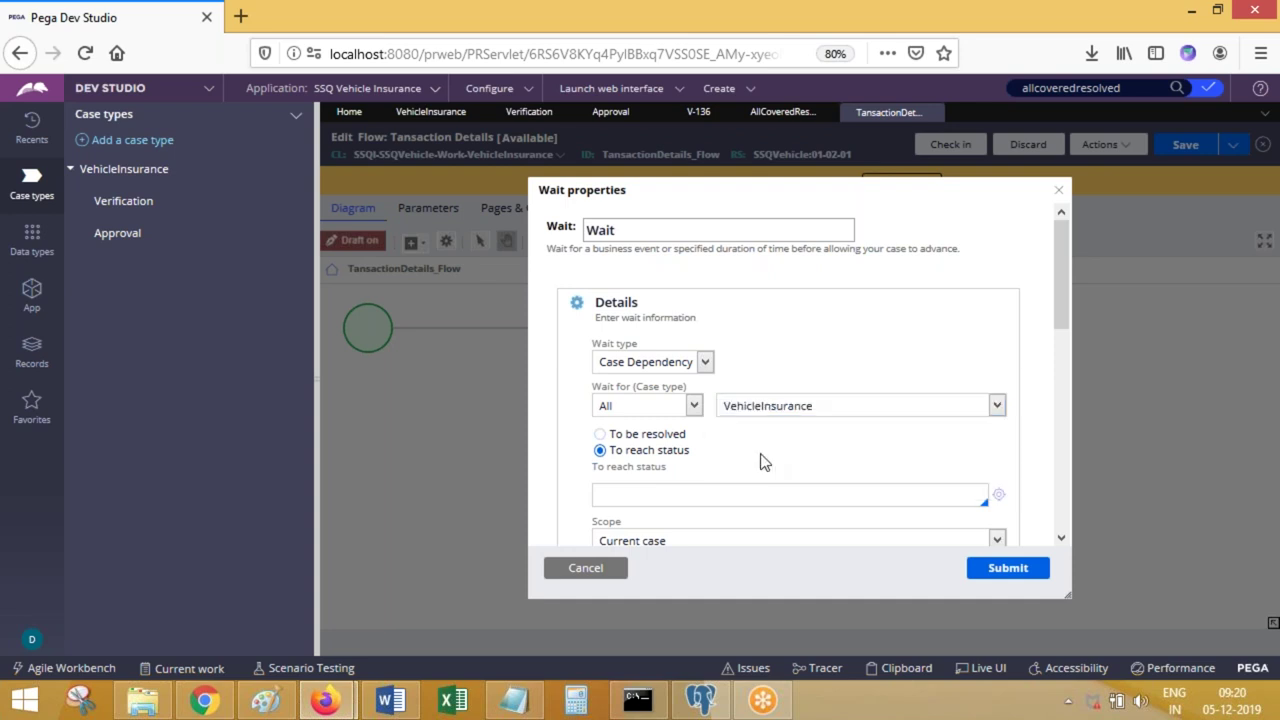
{"action": "left_click", "coordinate": [600, 434]}
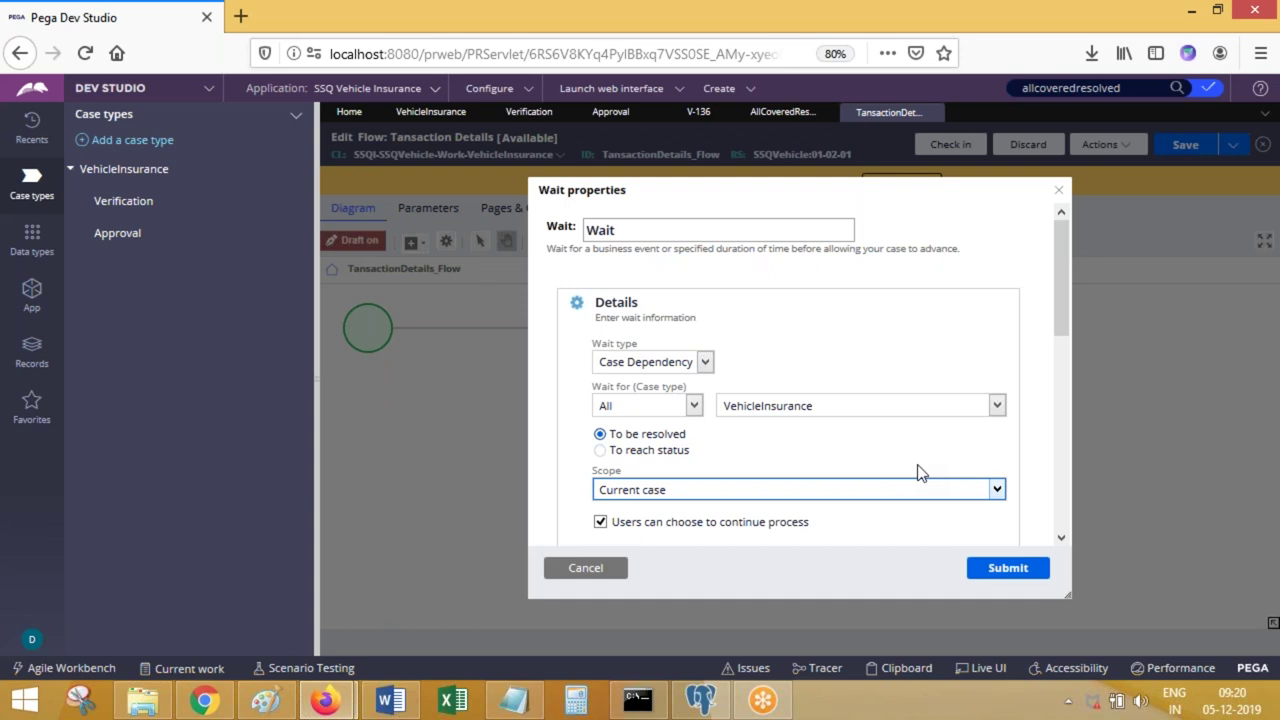
{"action": "left_click", "coordinate": [605, 567]}
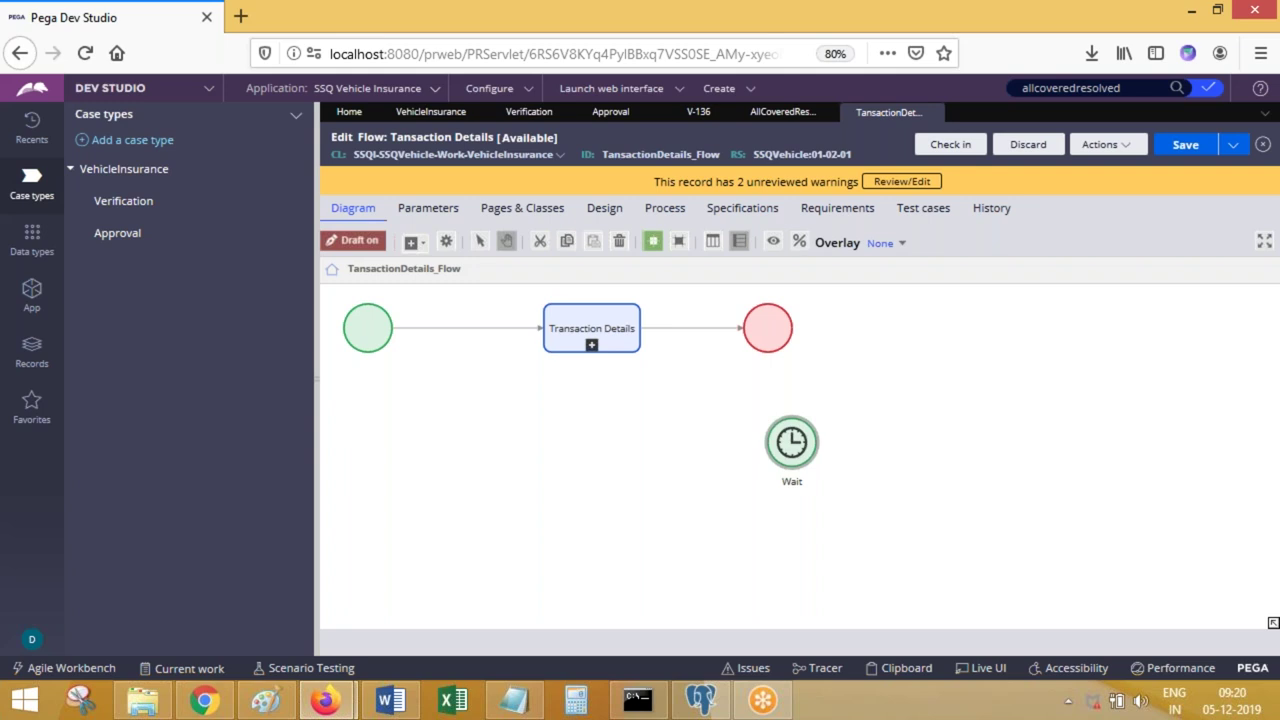
Step: Check the VehicleInsurance life cycle stages and add a Change to a stage shape to the Tansaction Details flow
{"action": "left_click", "coordinate": [418, 113]}
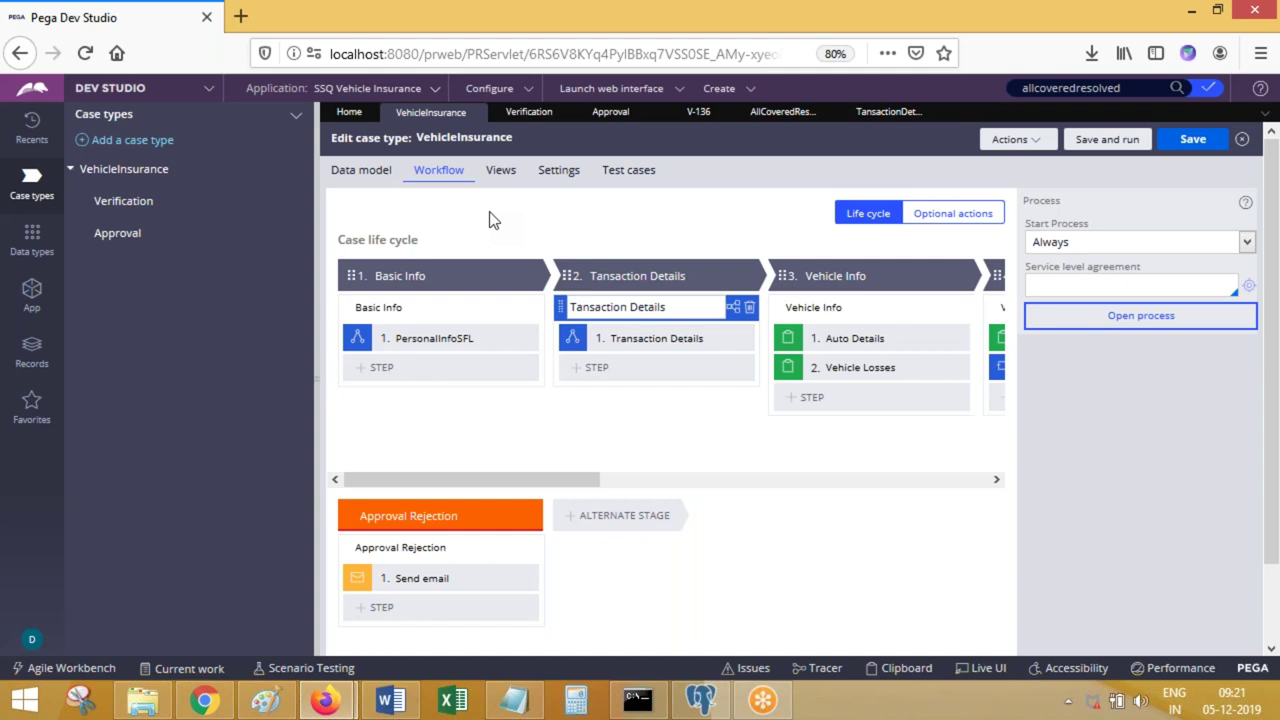
{"action": "left_click", "coordinate": [886, 110]}
{"action": "left_click", "coordinate": [412, 242]}
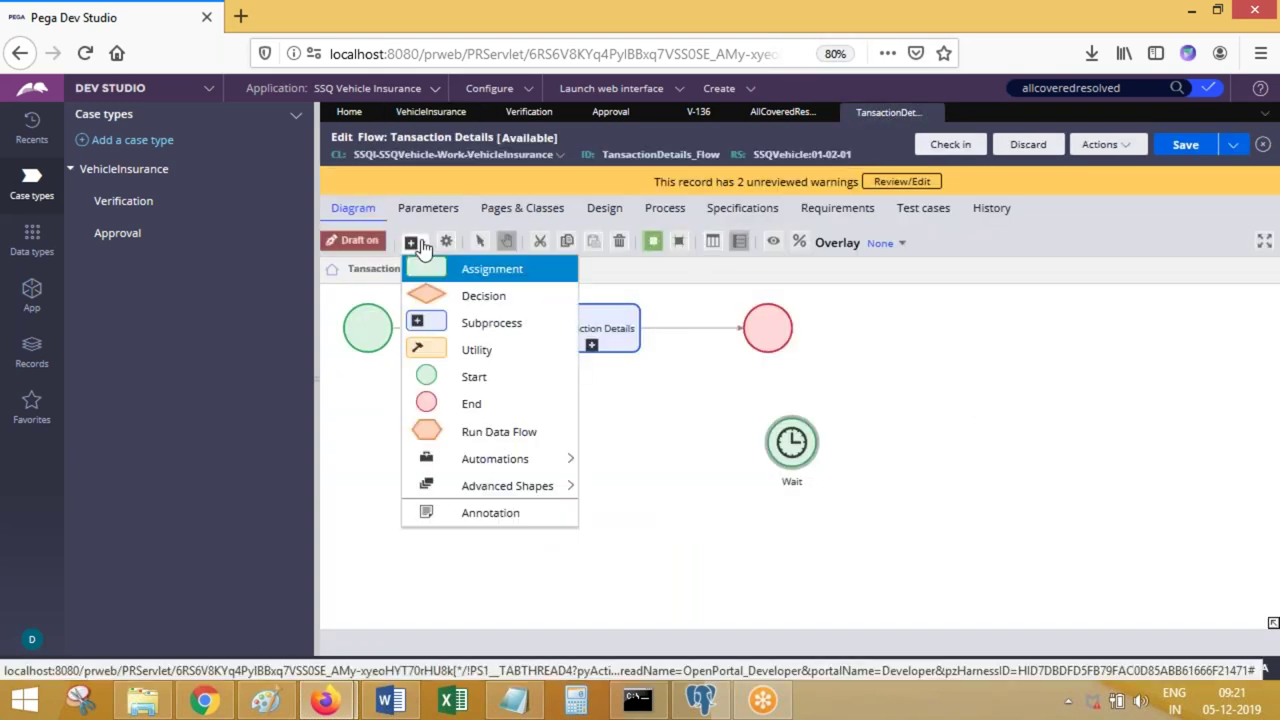
{"action": "mouse_move", "coordinate": [480, 488]}
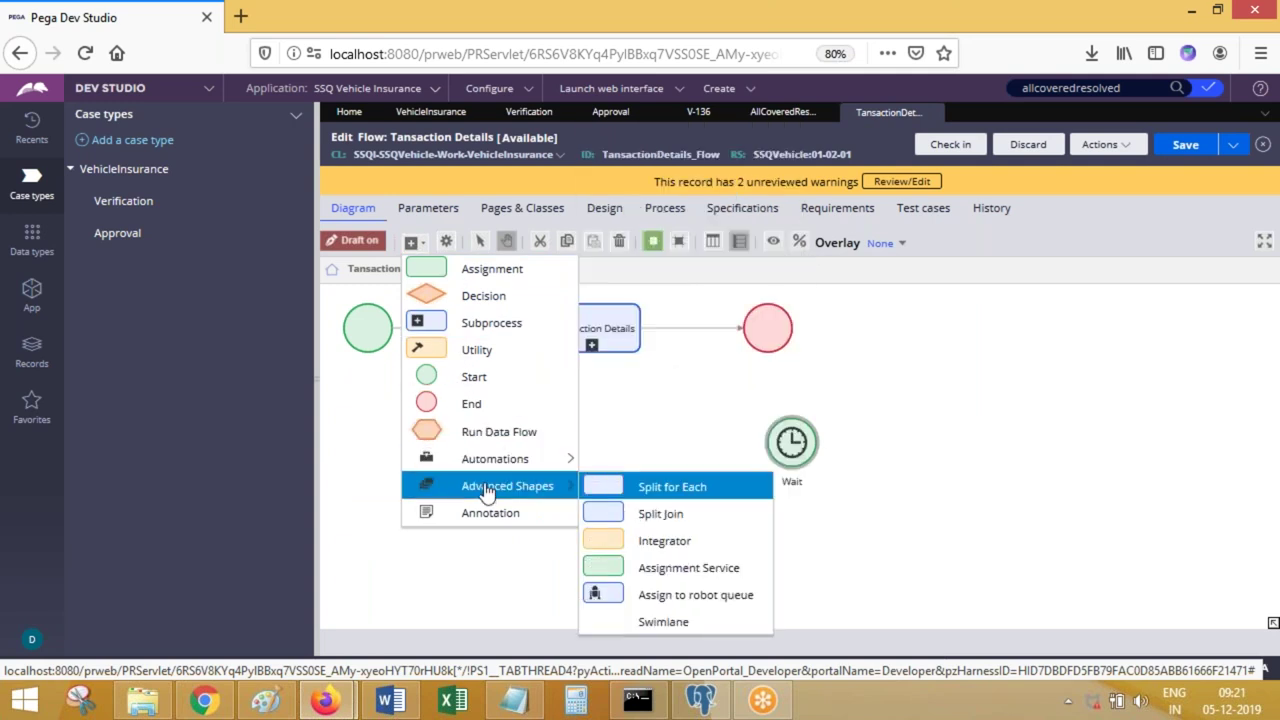
{"action": "mouse_move", "coordinate": [500, 462]}
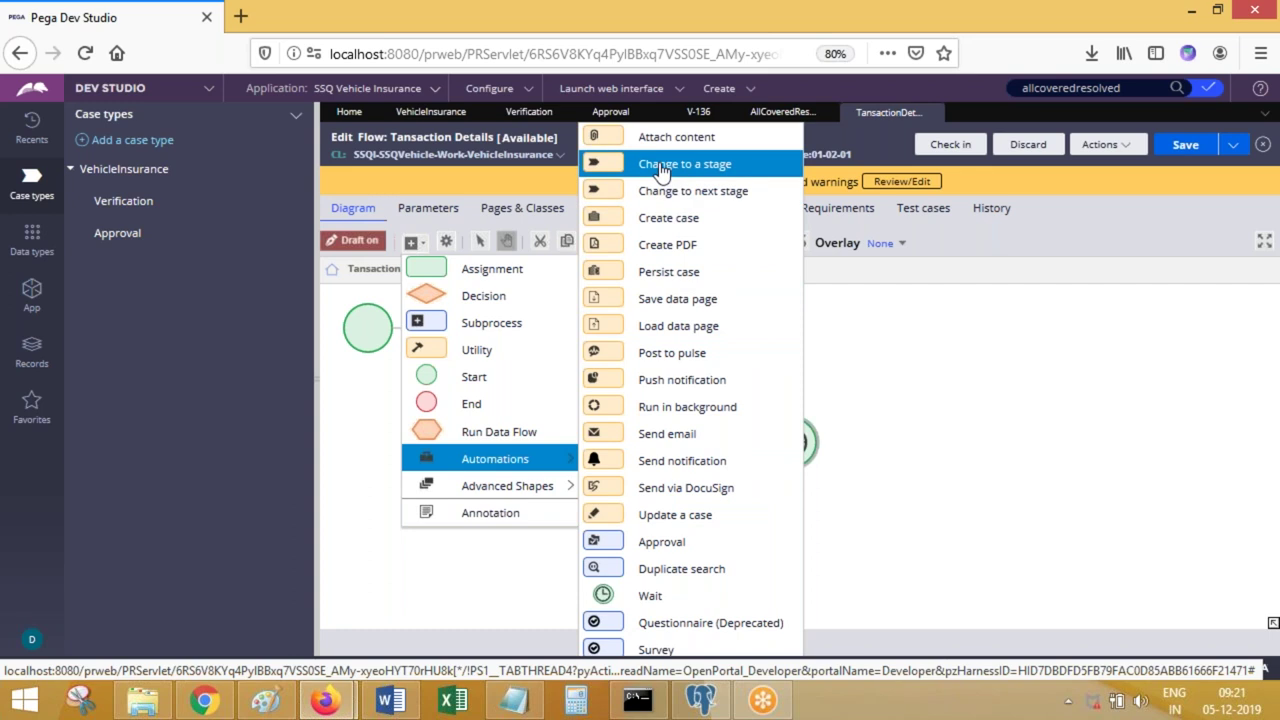
{"action": "left_click", "coordinate": [662, 164]}
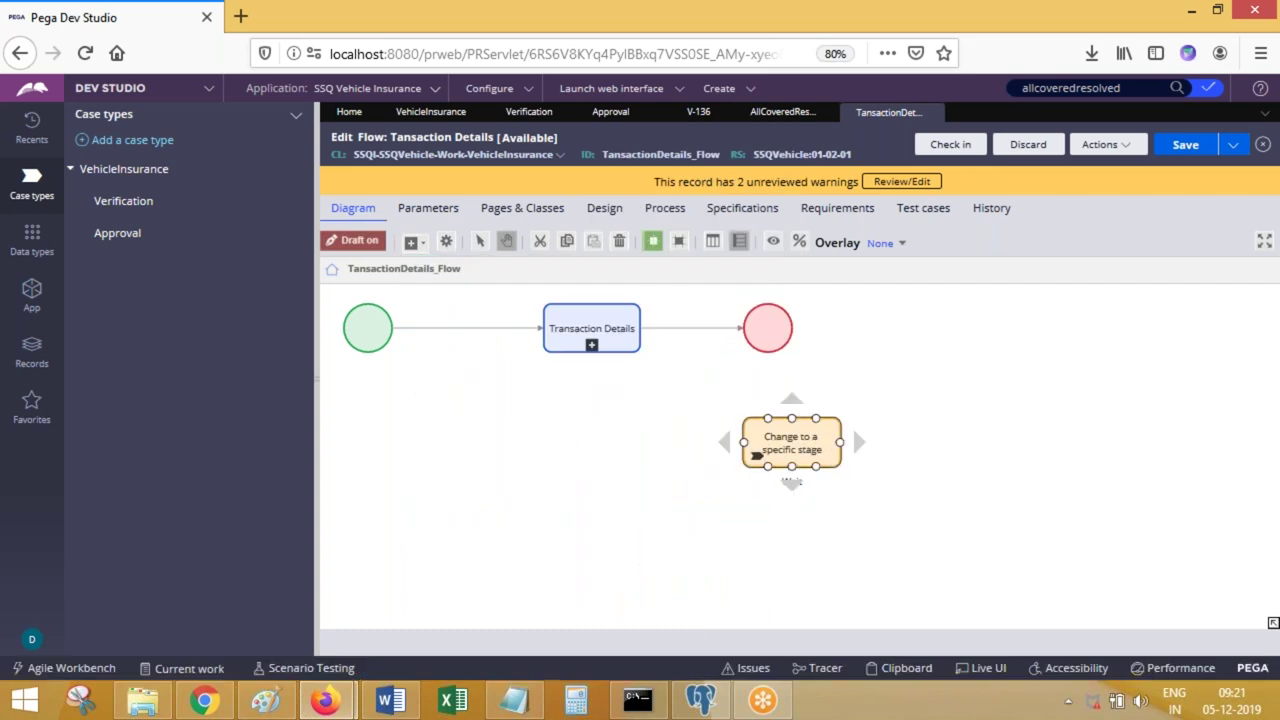
Step: Set the target stage of the Change to a specific stage shape to Basic Info and submit its properties
{"action": "double_click", "coordinate": [771, 432]}
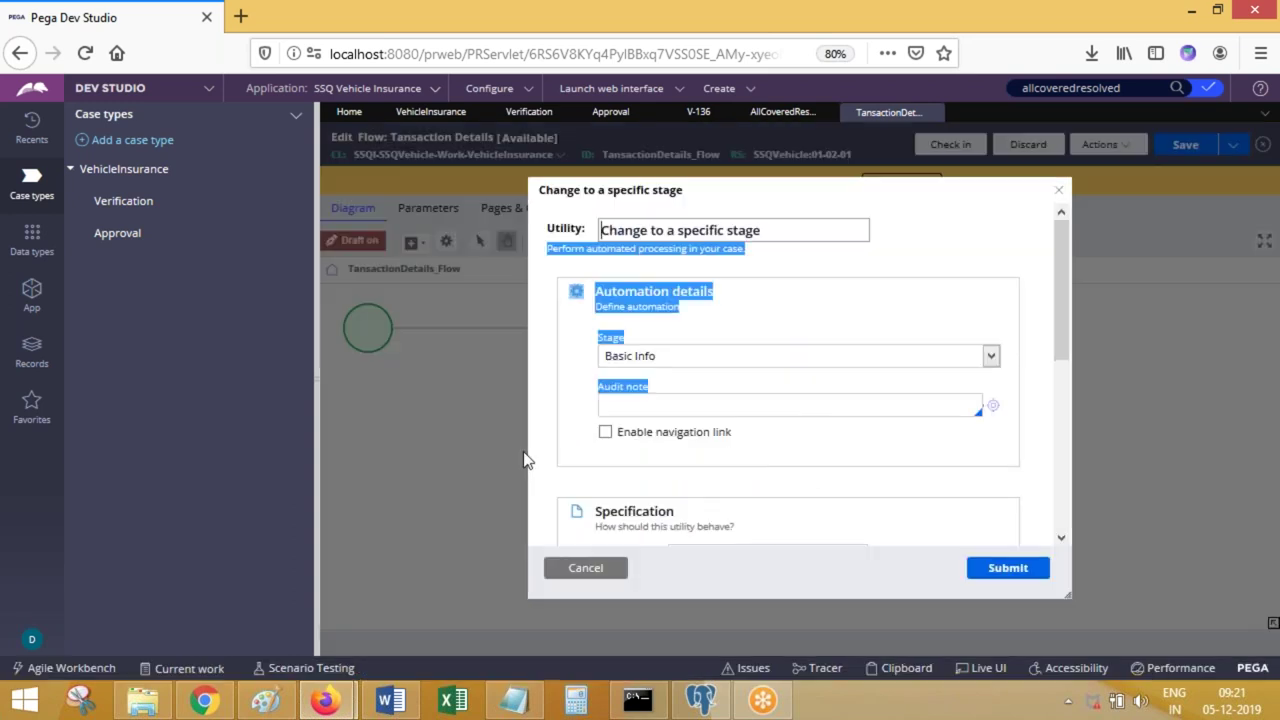
{"action": "left_click", "coordinate": [663, 356]}
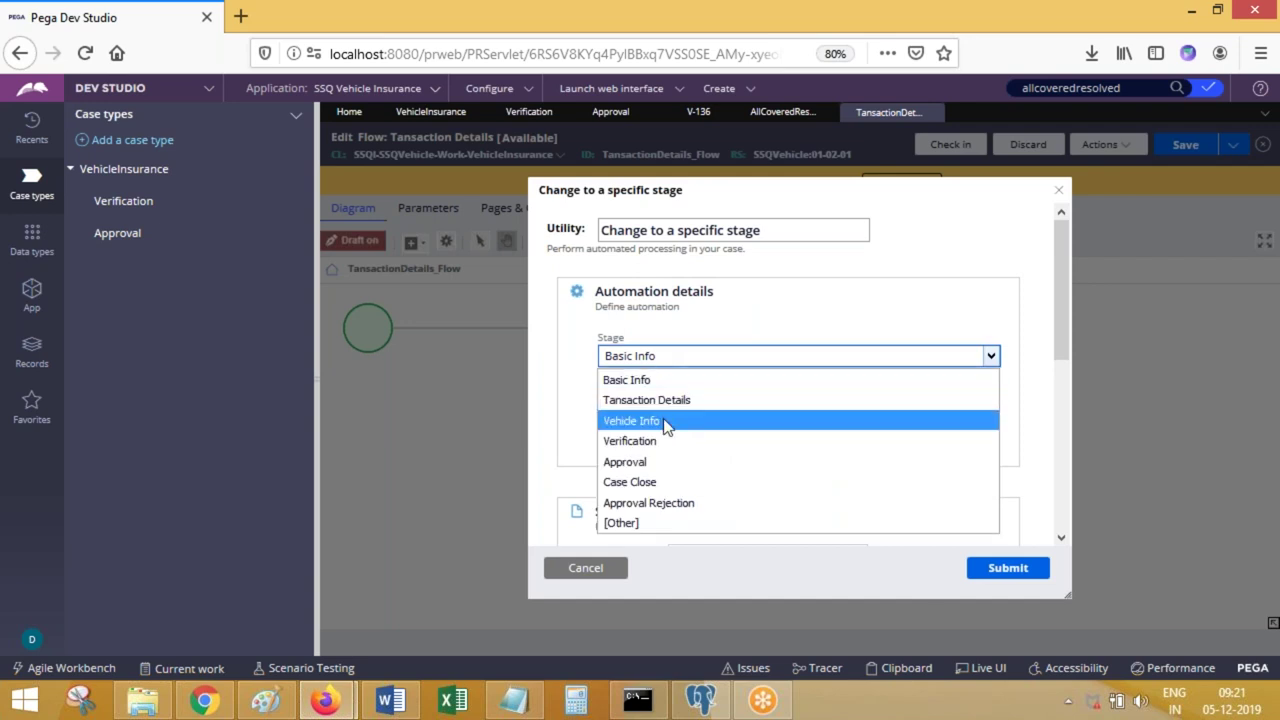
{"action": "left_click", "coordinate": [648, 421]}
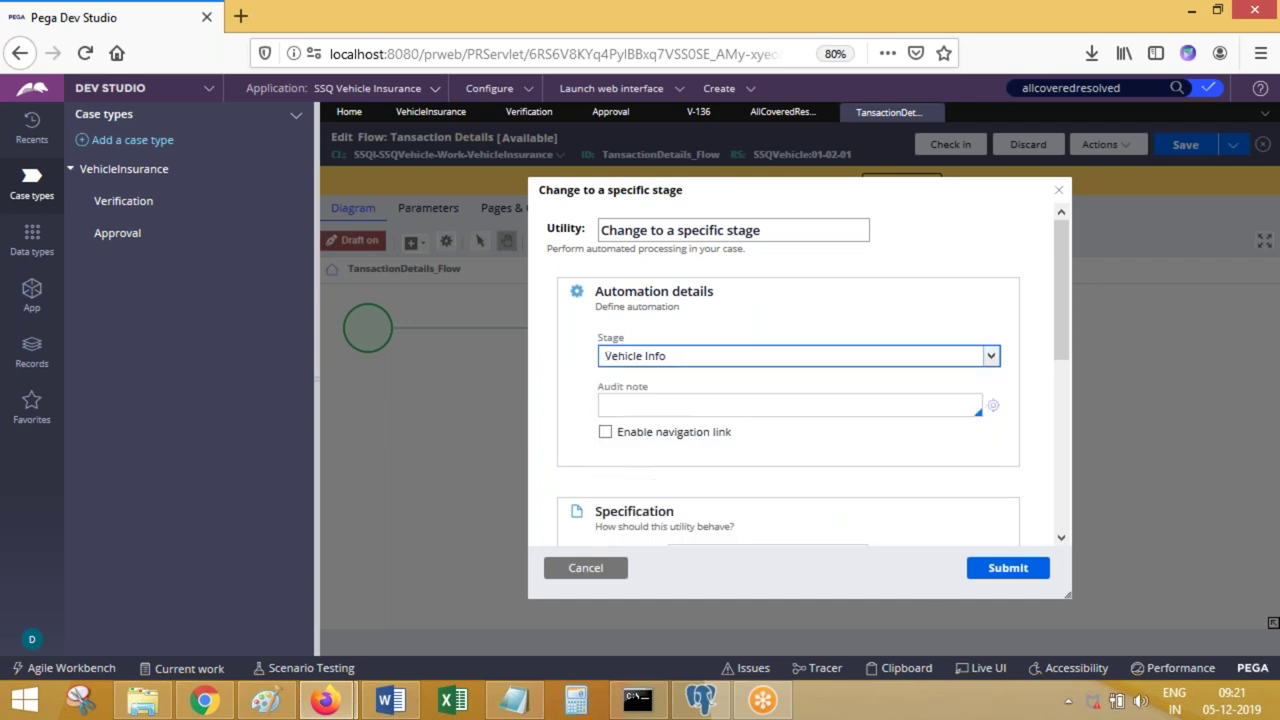
{"action": "left_click", "coordinate": [660, 356]}
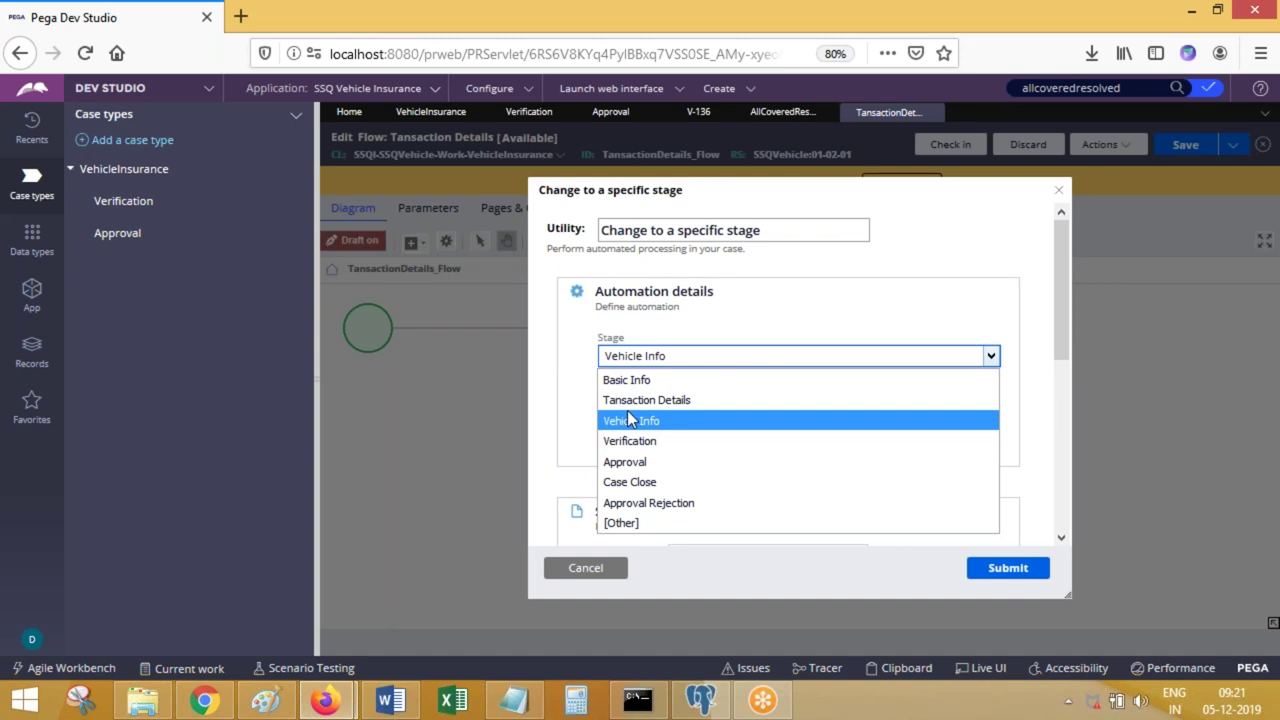
{"action": "left_click", "coordinate": [632, 380]}
{"action": "left_click", "coordinate": [985, 570]}
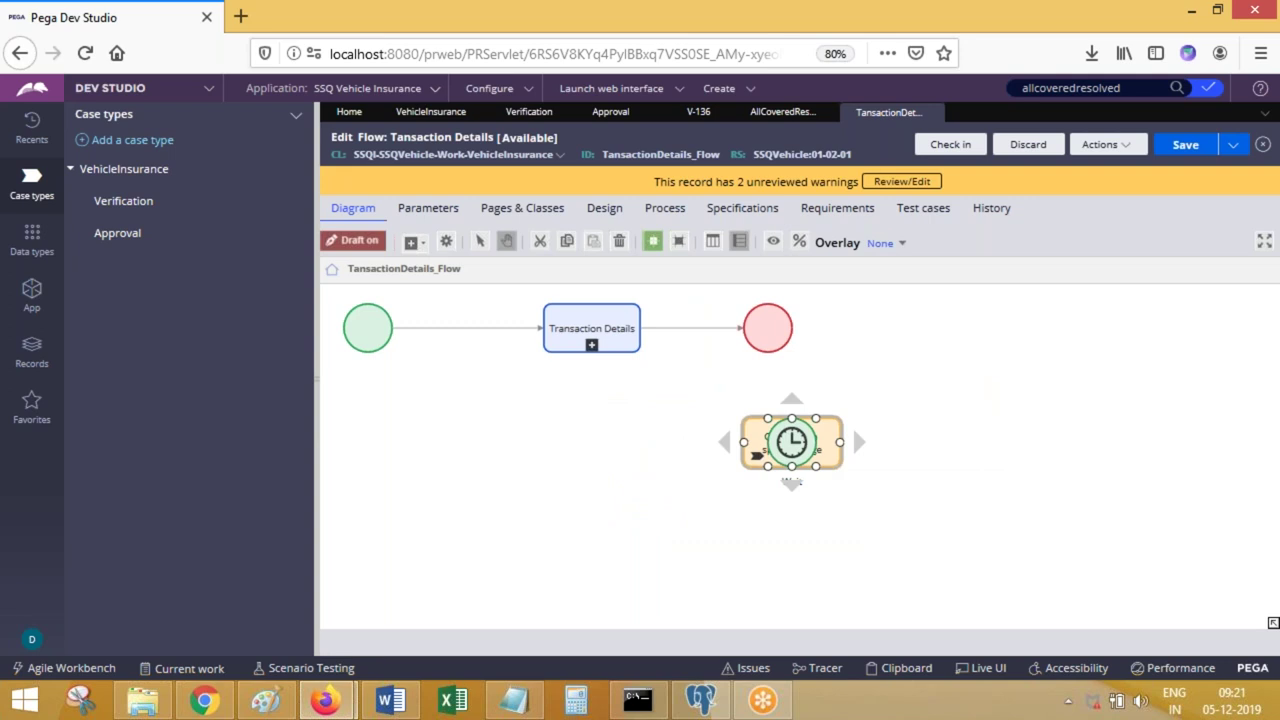
Step: Return to the open VehicleInsurance case and inspect its pyWorkPage in the Clipboard Viewer
{"action": "left_click", "coordinate": [697, 115]}
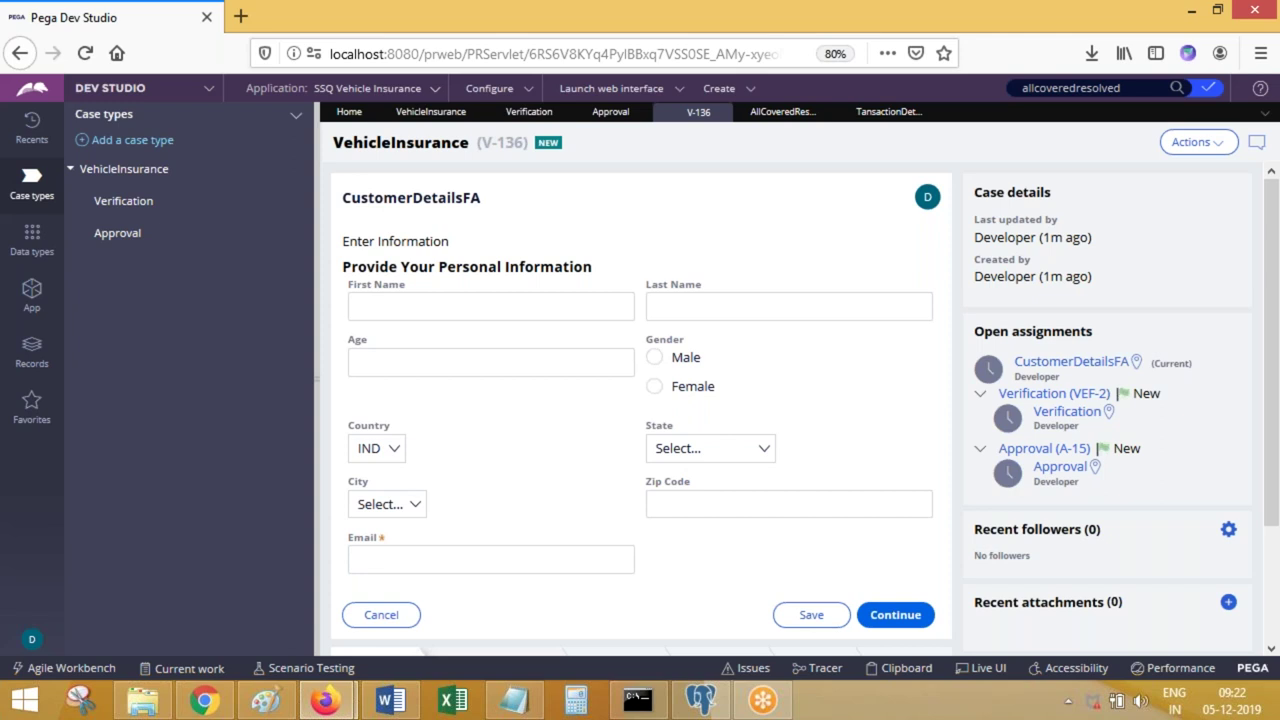
{"action": "left_click", "coordinate": [903, 668]}
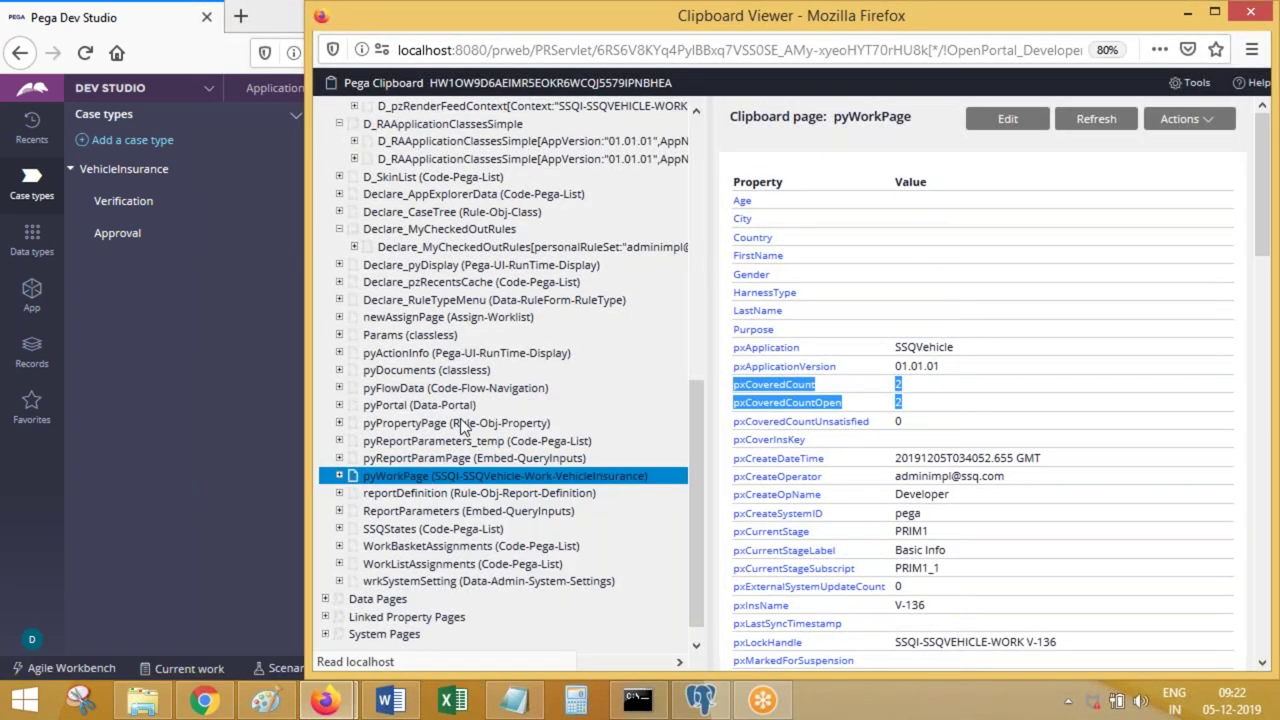
{"action": "scroll", "coordinate": [704, 567], "scroll_direction": "down", "scroll_amount": 2}
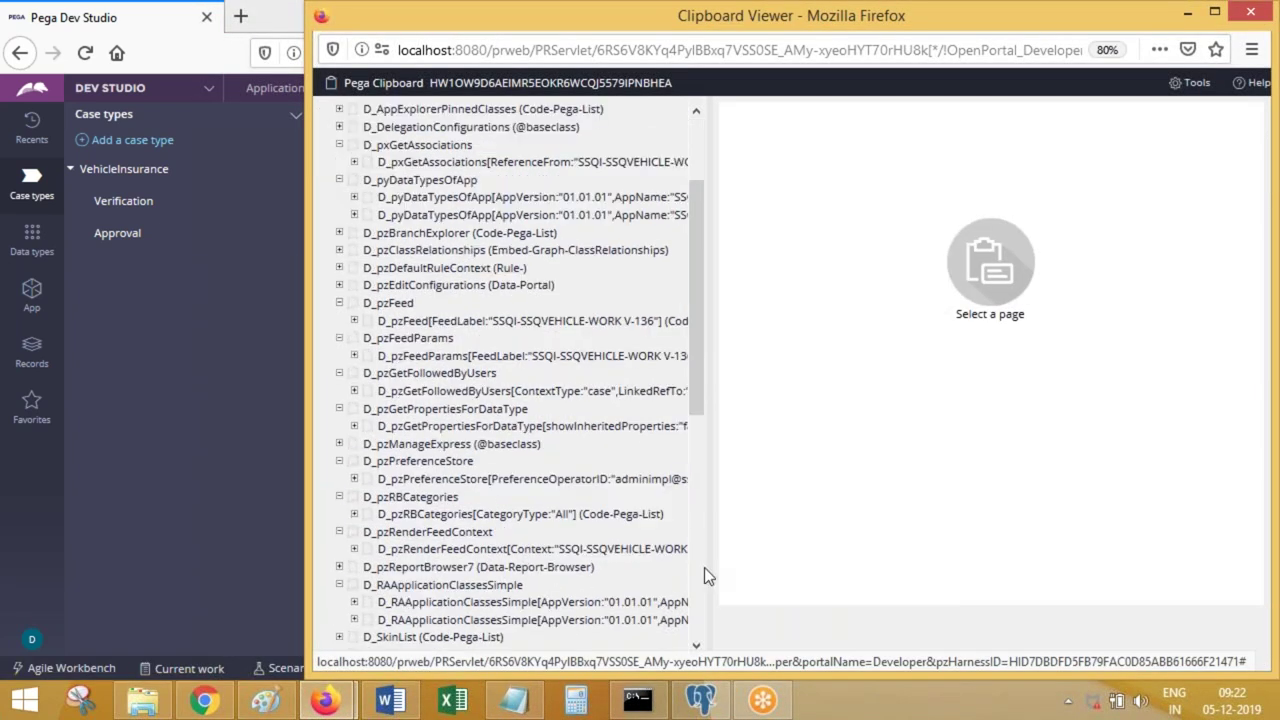
{"action": "scroll", "coordinate": [704, 567], "scroll_direction": "down", "scroll_amount": 5}
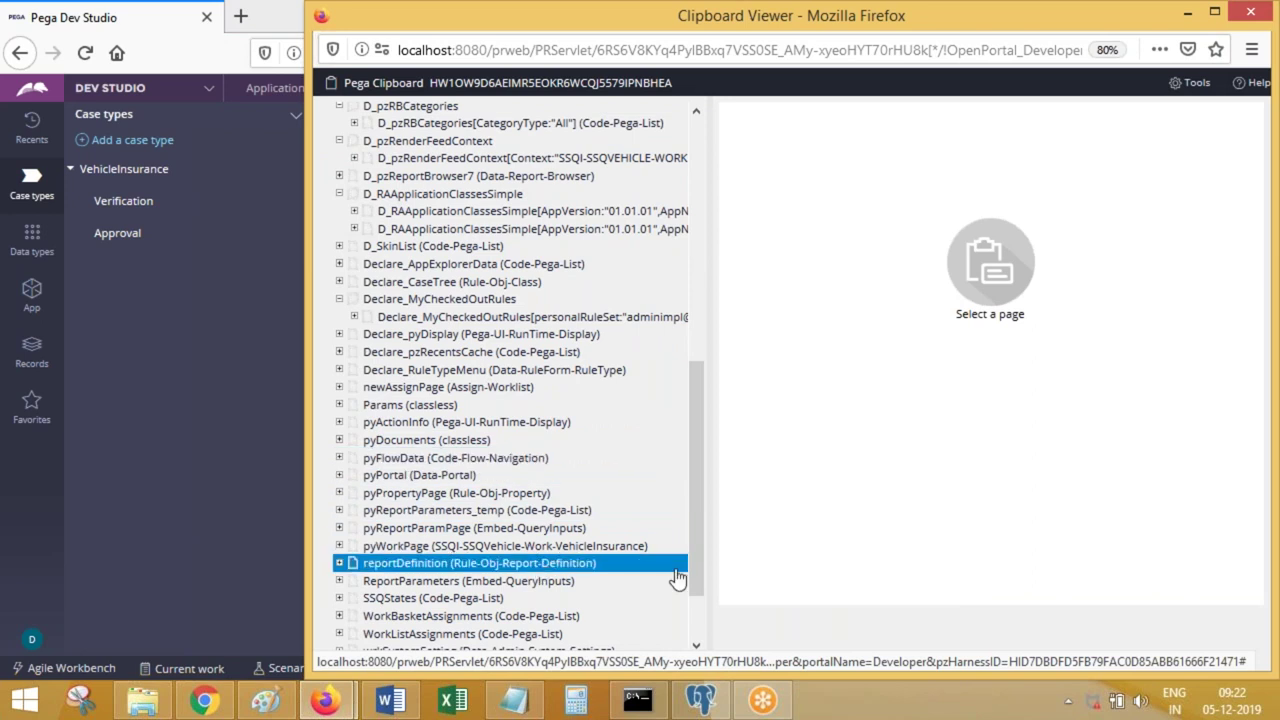
{"action": "scroll", "coordinate": [695, 606], "scroll_direction": "down", "scroll_amount": 2}
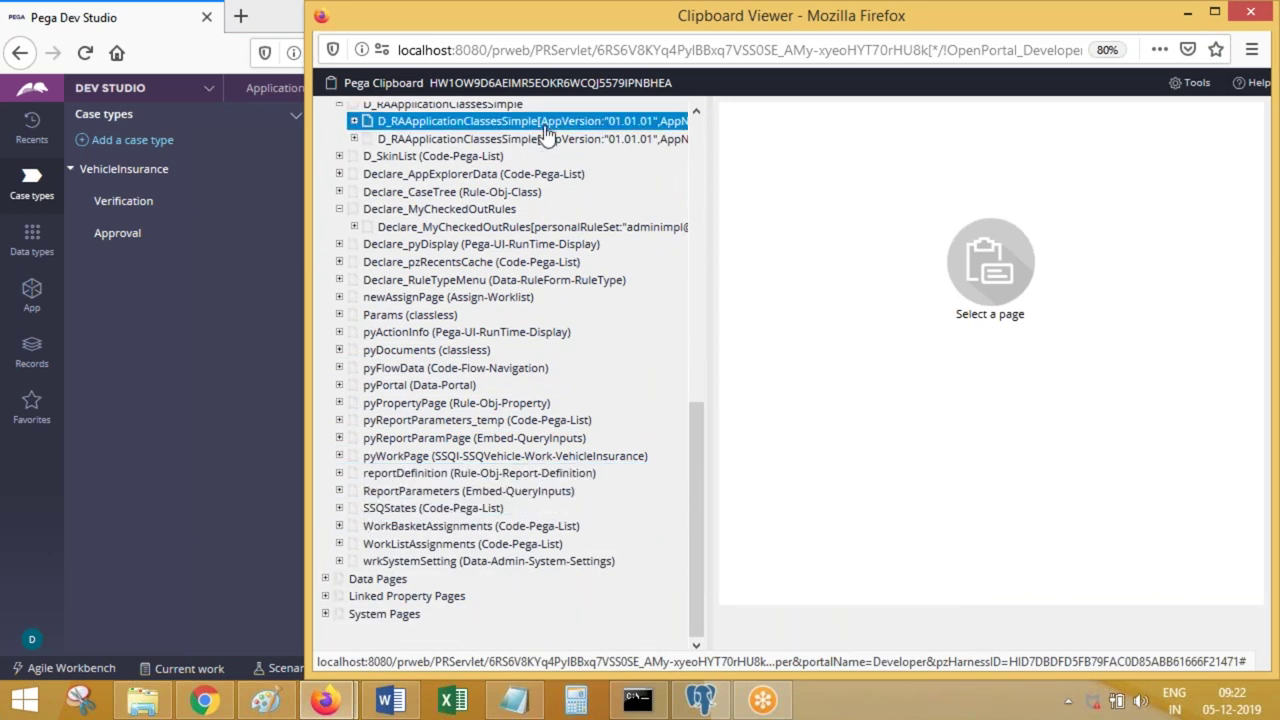
{"action": "scroll", "coordinate": [700, 133], "scroll_direction": "up", "scroll_amount": 8}
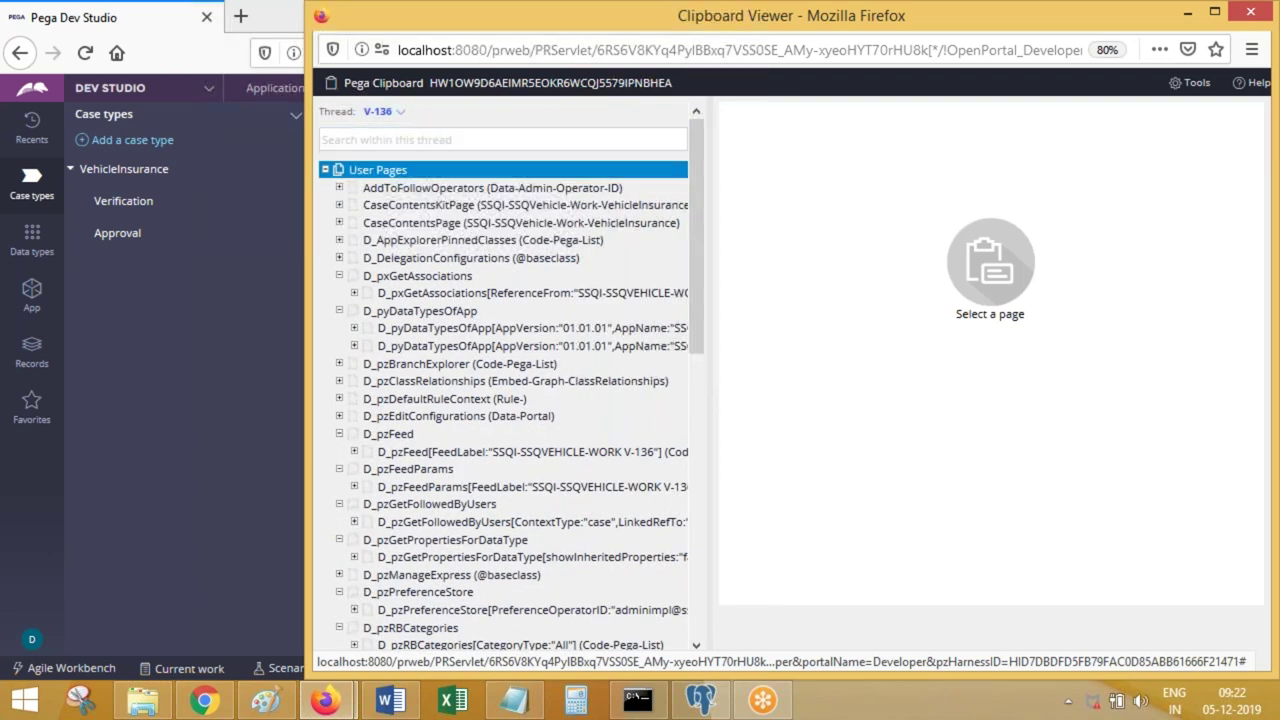
{"action": "left_click", "coordinate": [693, 365]}
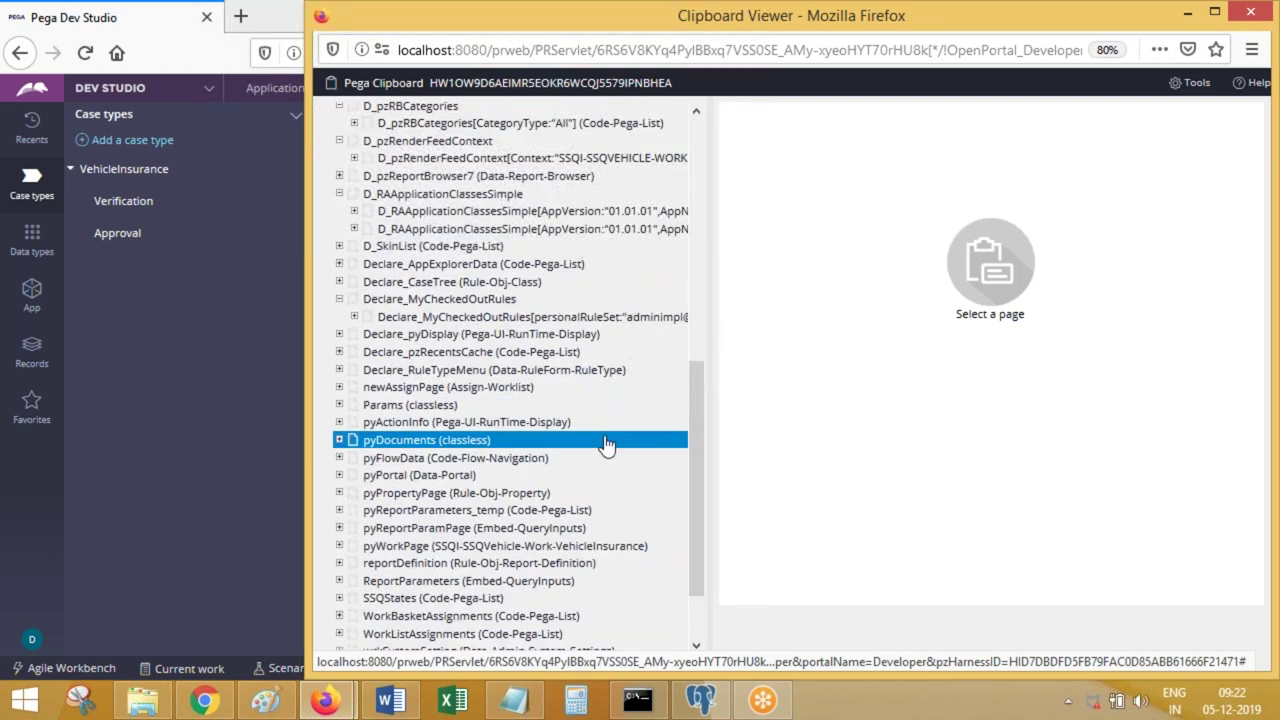
{"action": "left_click", "coordinate": [459, 546]}
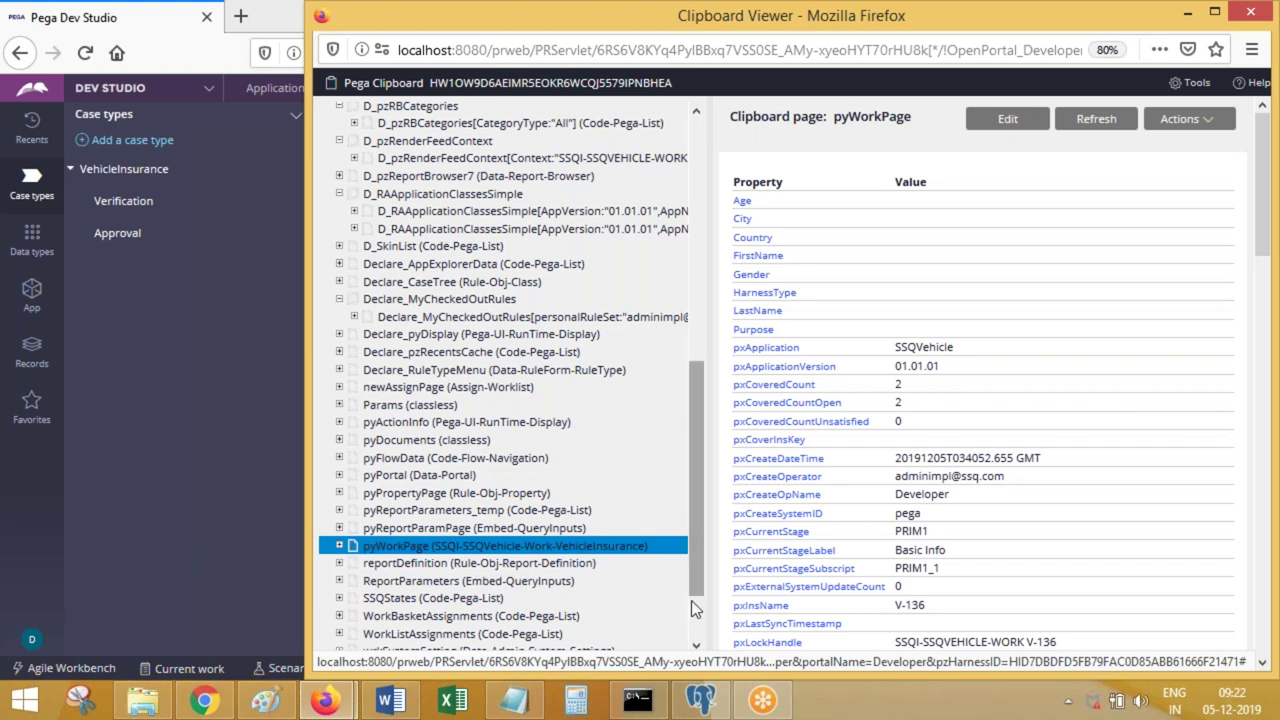
Step: Copy both pxCoveredInsKeys values of pyWorkPage into Notepad, replacing the existing text
{"action": "left_click", "coordinate": [691, 600]}
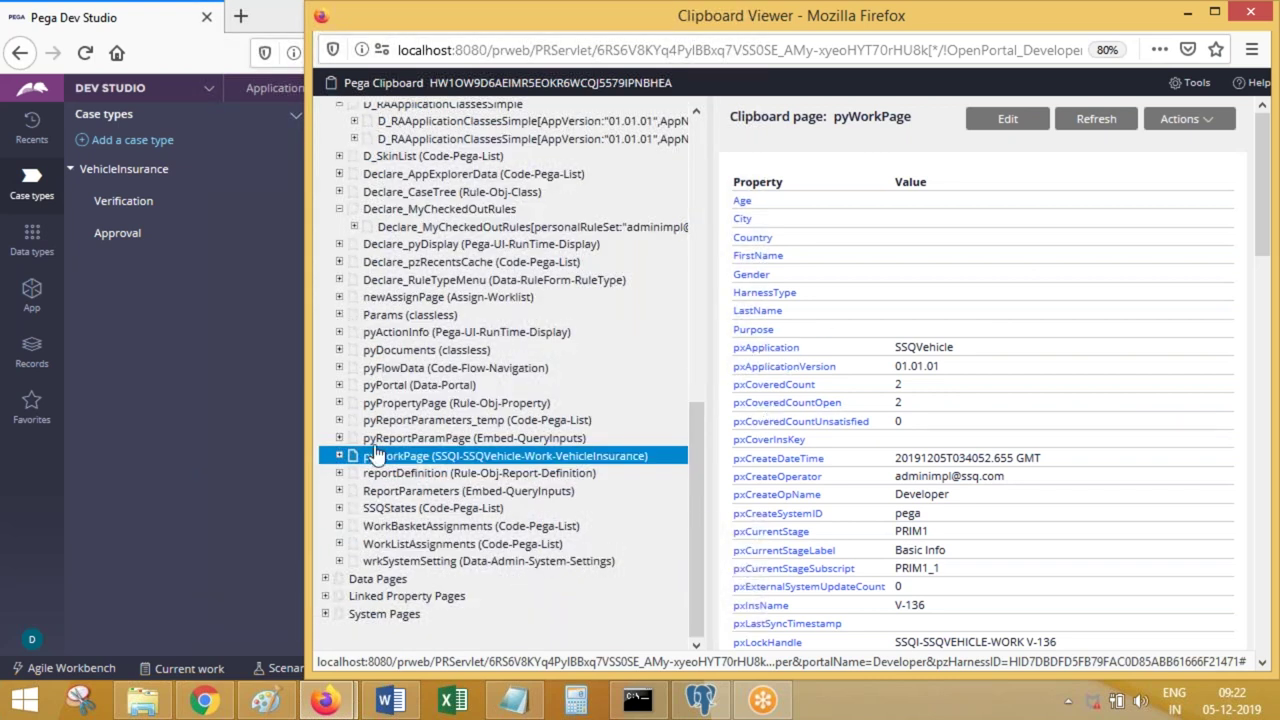
{"action": "left_click", "coordinate": [340, 455]}
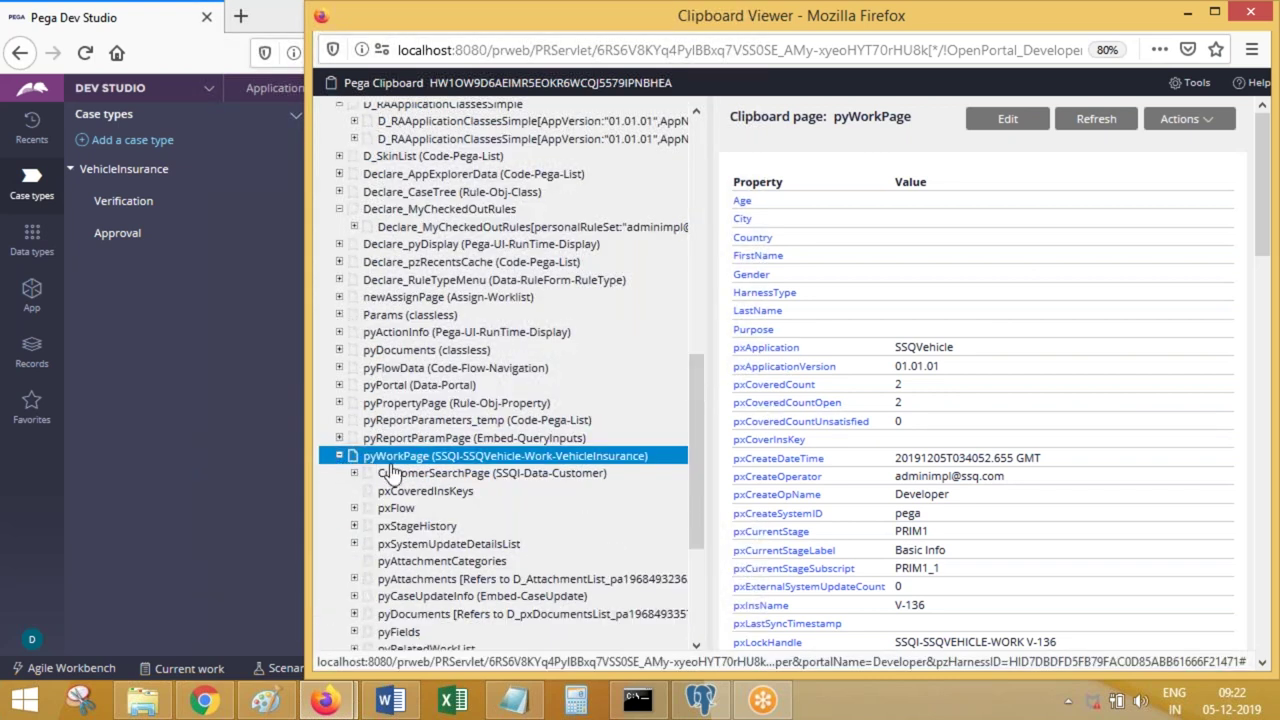
{"action": "left_click", "coordinate": [400, 491]}
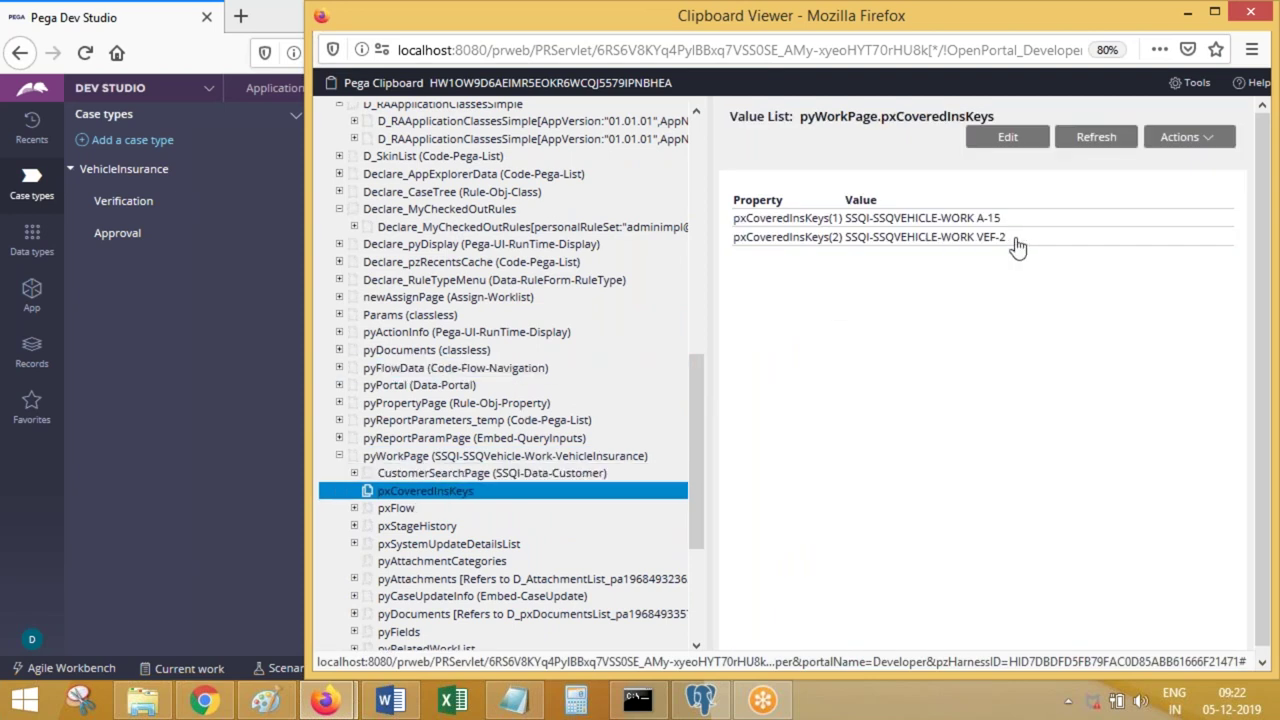
{"action": "left_click_drag", "start_coordinate": [1002, 245], "coordinate": [848, 233]}
{"action": "key", "text": "ctrl+c"}
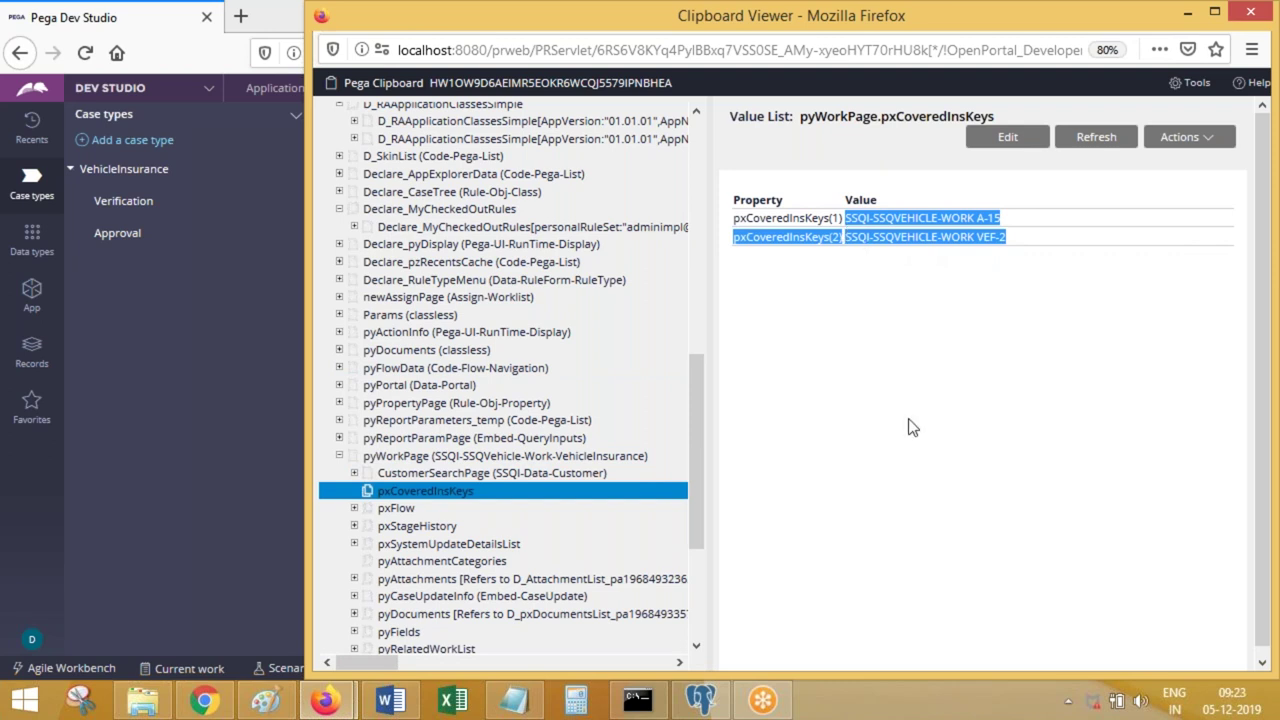
{"action": "left_click", "coordinate": [514, 700]}
{"action": "key", "text": "ctrl+a"}
{"action": "key", "text": "ctrl+v"}
Step: Move the pxCoveredInsKeys(2) label to the front of the SSQI-SSQVEHICLE-WORK VEF-2 line
{"action": "left_click", "coordinate": [406, 165]}
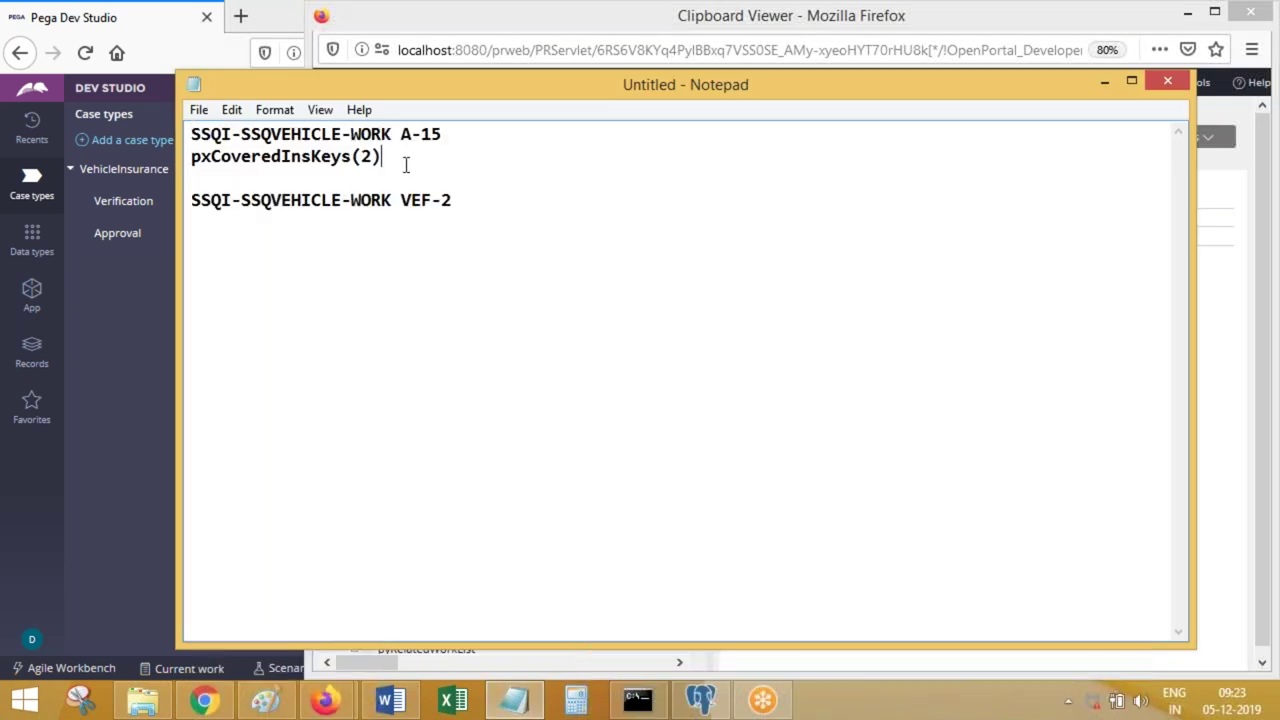
{"action": "key", "text": "Down"}
{"action": "left_click", "coordinate": [389, 155]}
{"action": "key", "text": "shift+Home"}
{"action": "key", "text": "ctrl+x"}
{"action": "left_click", "coordinate": [189, 201]}
{"action": "key", "text": "ctrl+v"}
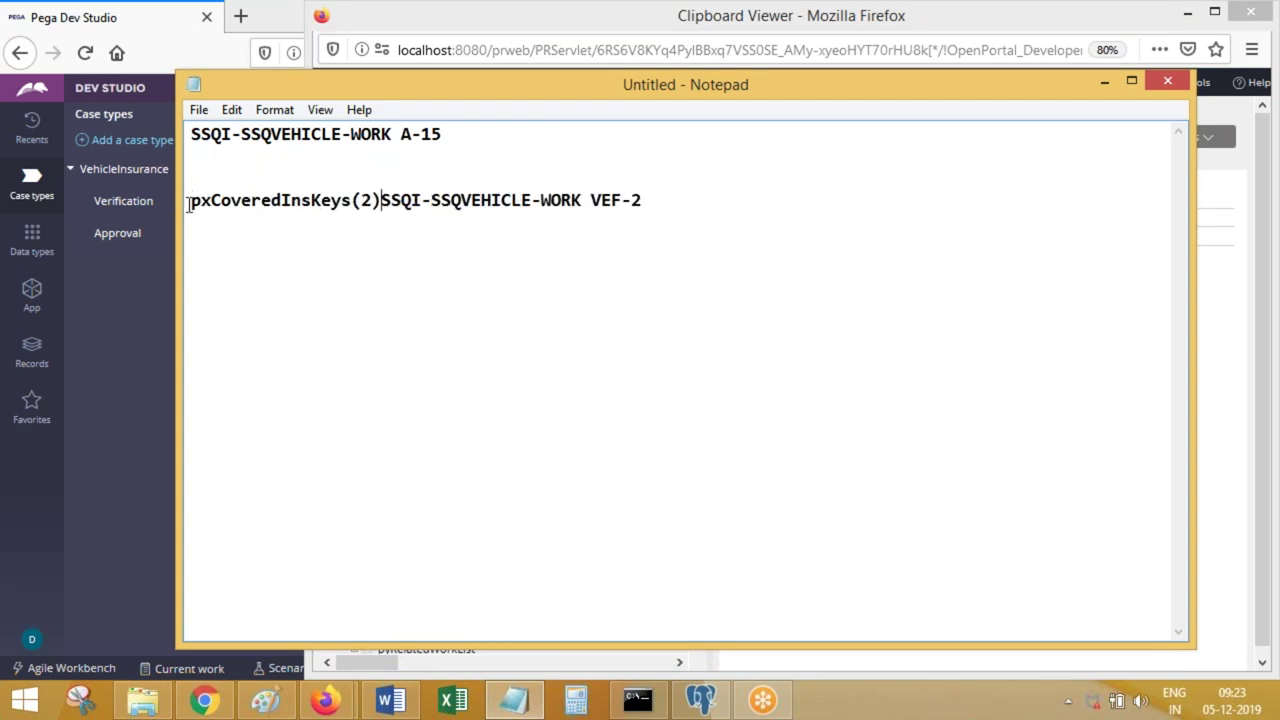
Step: Put the label pxCoveredInsKeys(1) in front of the SSQI-SSQVEHICLE-WORK A-15 value
{"action": "left_click", "coordinate": [190, 140]}
{"action": "key", "text": "ctrl+v"}
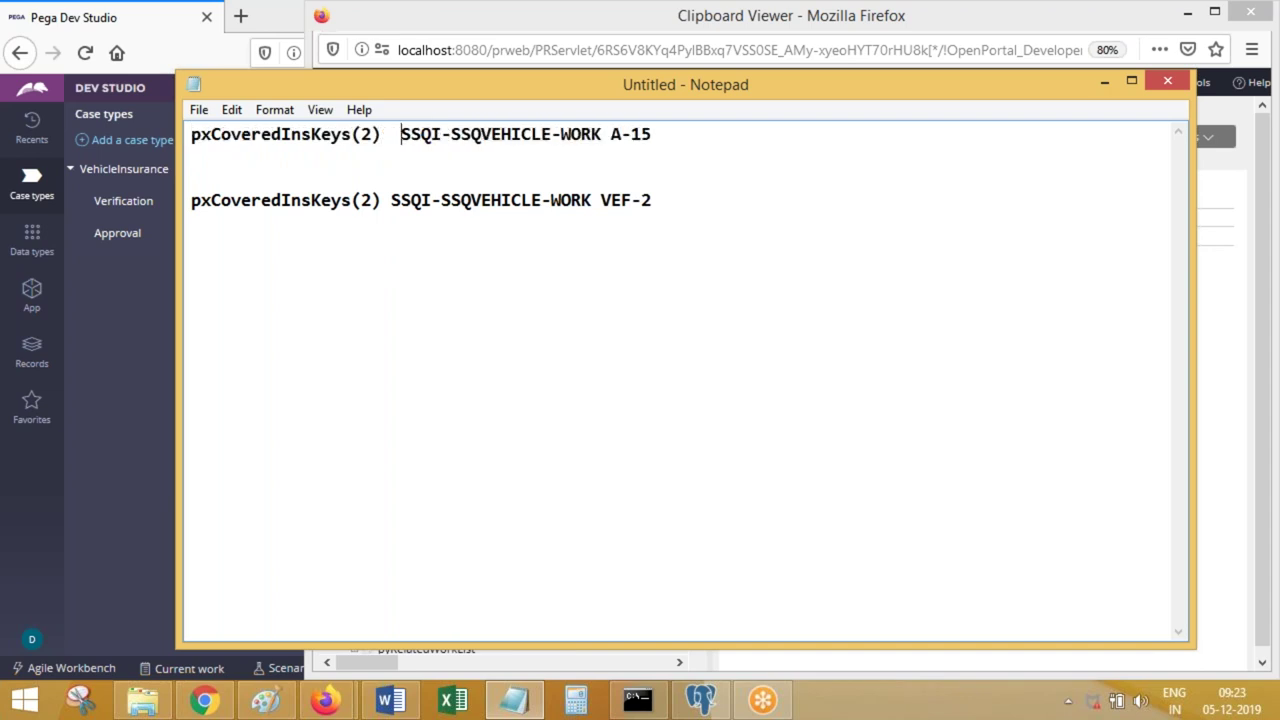
{"action": "left_click", "coordinate": [382, 135]}
{"action": "left_click", "coordinate": [372, 135]}
{"action": "key", "text": "BackSpace"}
{"action": "type", "text": "1"}
Step: Add the heading pxCoveredInsKeys above the two labelled entries, without an index
{"action": "left_click", "coordinate": [190, 138]}
{"action": "key", "text": "Return"}
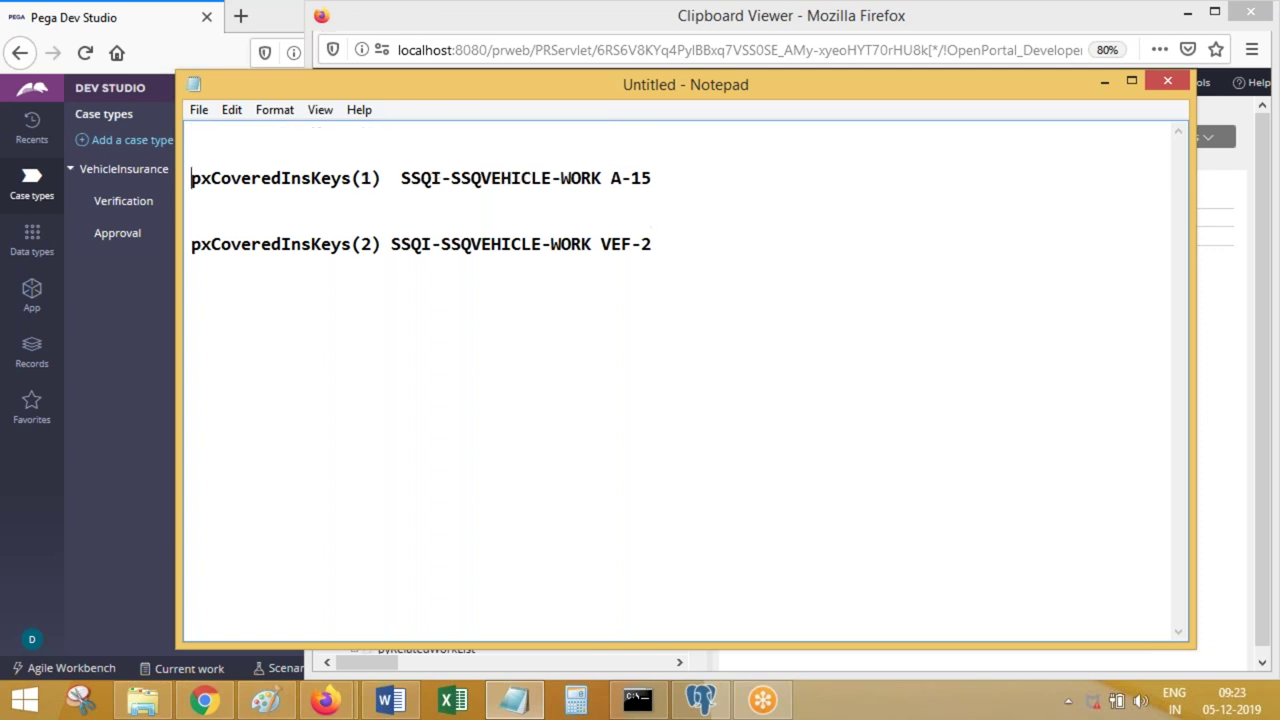
{"action": "left_click", "coordinate": [196, 134]}
{"action": "key", "text": "ctrl+v"}
{"action": "key", "text": "BackSpace"}
{"action": "key", "text": "BackSpace"}
{"action": "key", "text": "BackSpace"}
Step: Indent both key entries under the heading, remove the blank lines between them and align their values
{"action": "left_click", "coordinate": [192, 178]}
{"action": "key", "text": "Down"}
{"action": "key", "text": "Down"}
{"action": "key", "text": "BackSpace"}
{"action": "key", "text": "BackSpace"}
{"action": "key", "text": "BackSpace"}
{"action": "key", "text": "BackSpace"}
{"action": "key", "text": "BackSpace"}
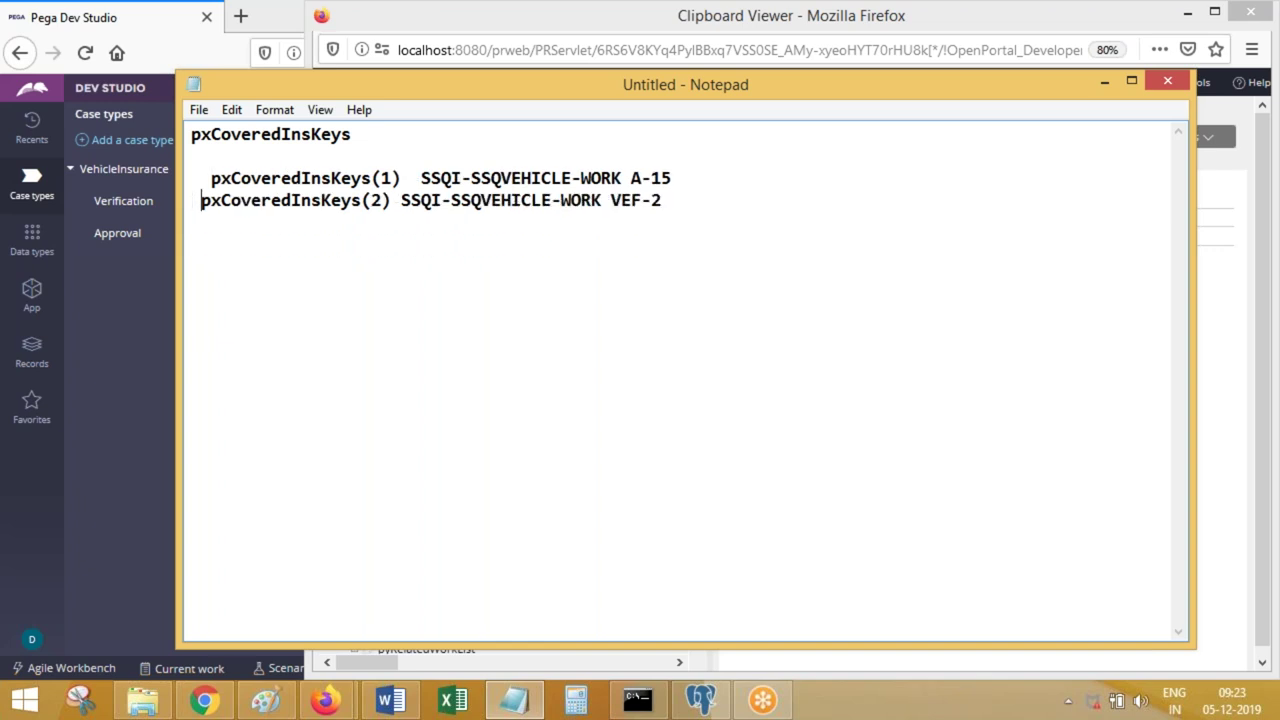
{"action": "left_click", "coordinate": [412, 202]}
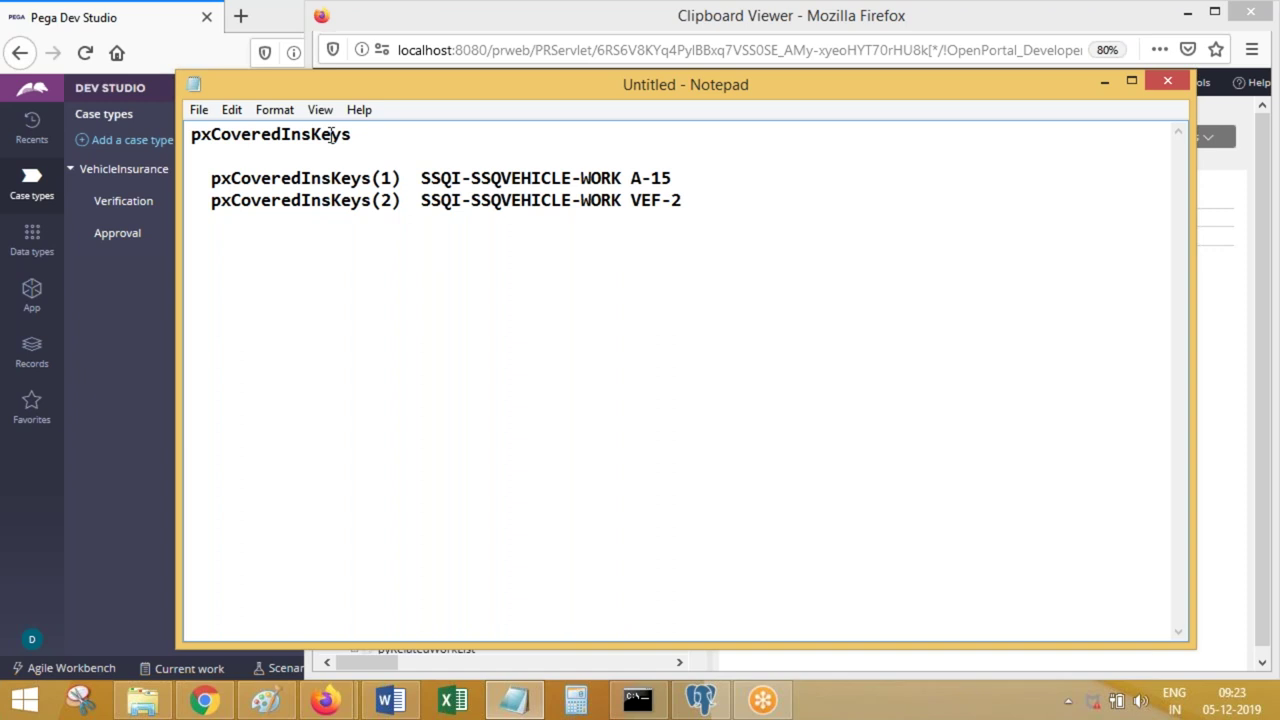
Step: Highlight the value and label of the first key entry in the notes, and switch back to the Clipboard Viewer
{"action": "left_click_drag", "start_coordinate": [428, 178], "coordinate": [677, 172]}
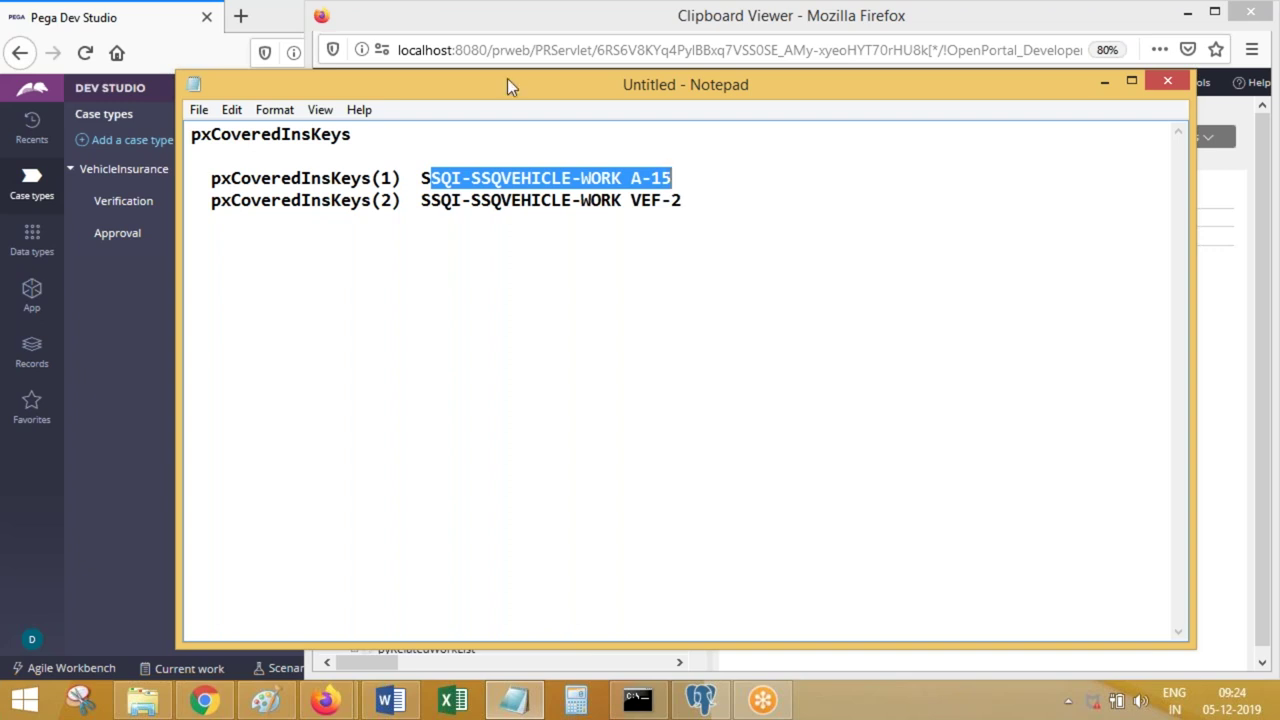
{"action": "left_click_drag", "start_coordinate": [421, 180], "coordinate": [331, 180]}
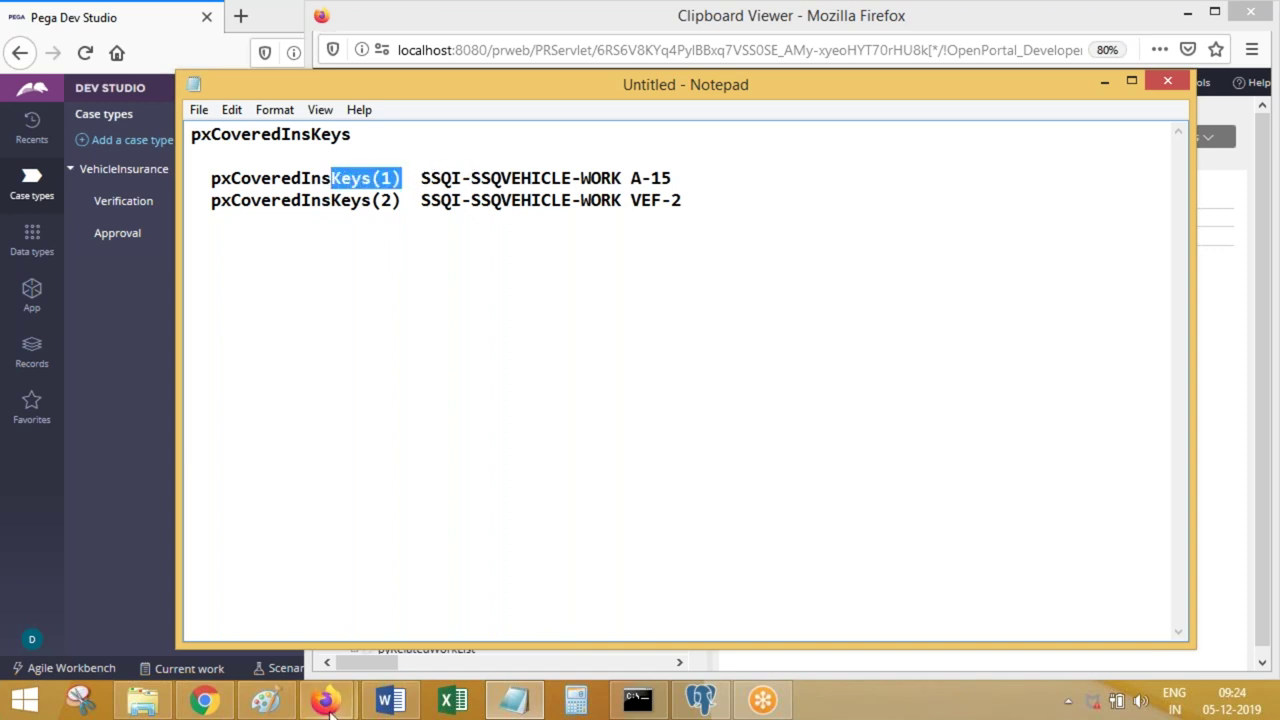
{"action": "mouse_move", "coordinate": [325, 700]}
{"action": "left_click", "coordinate": [440, 600]}
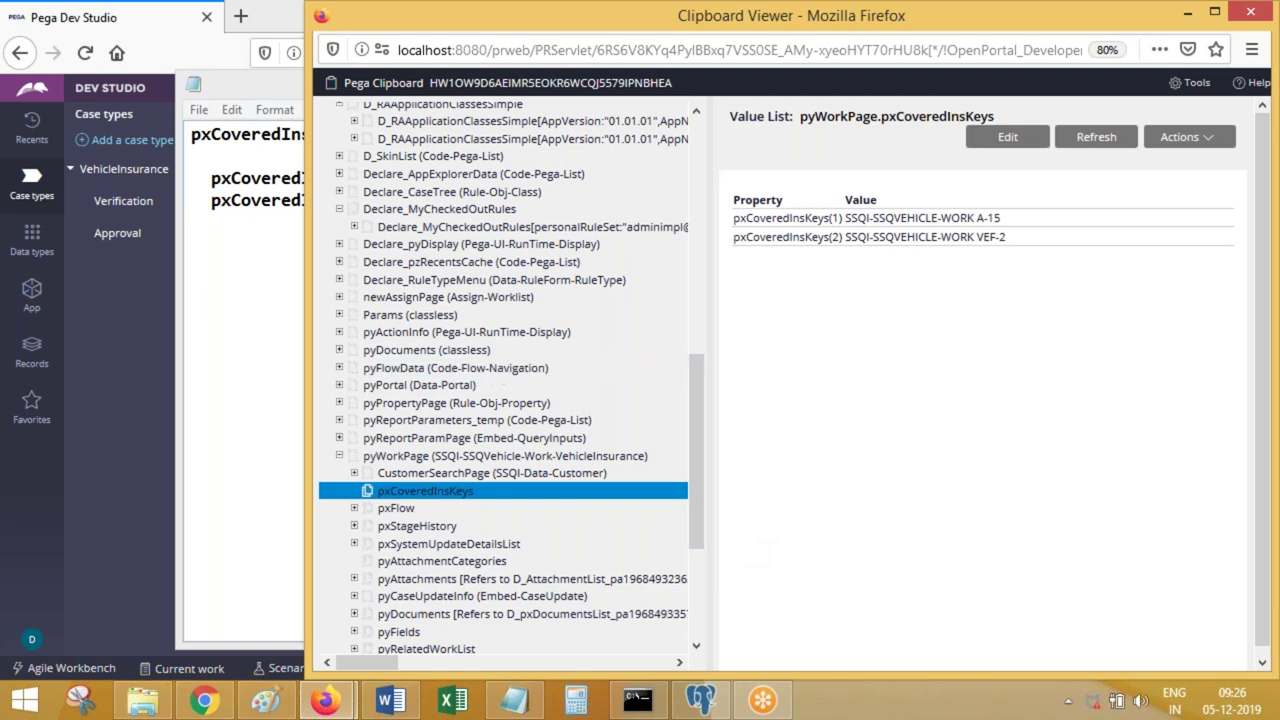
Step: Switch from the Clipboard Viewer to Dev Studio and open the Locking settings of the VehicleInsurance case type
{"action": "left_click", "coordinate": [119, 178]}
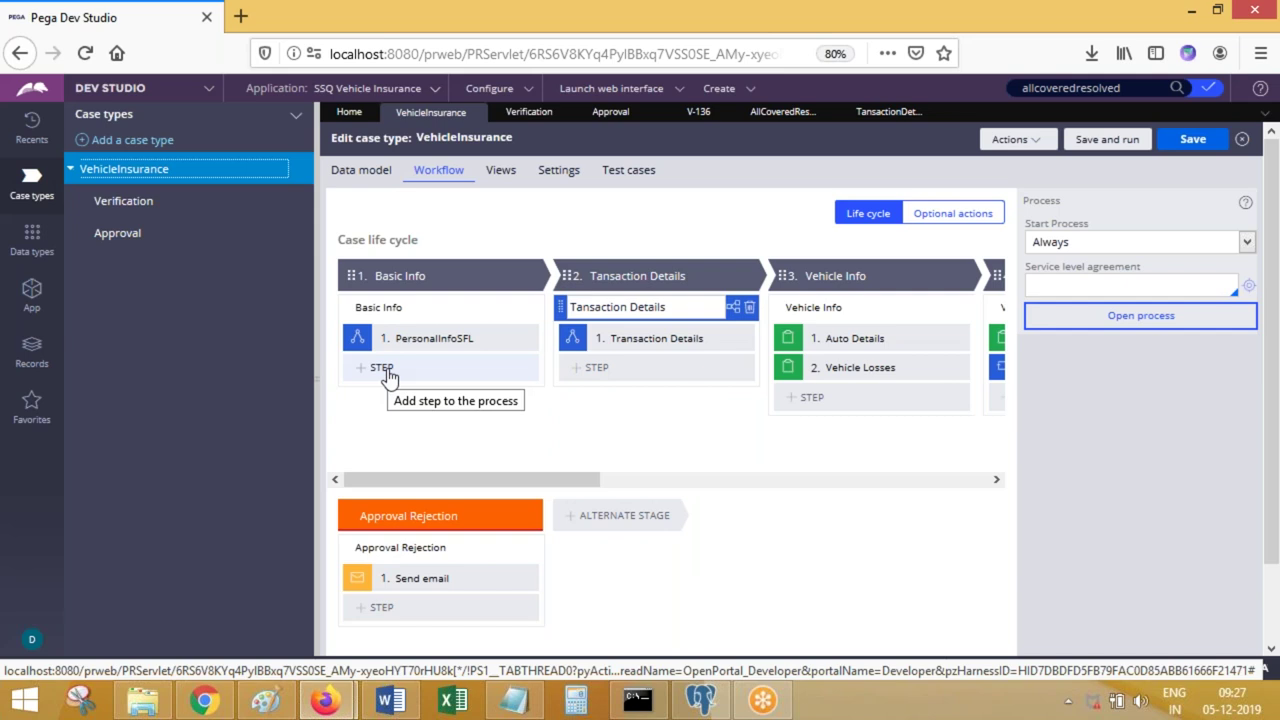
{"action": "left_click", "coordinate": [555, 172]}
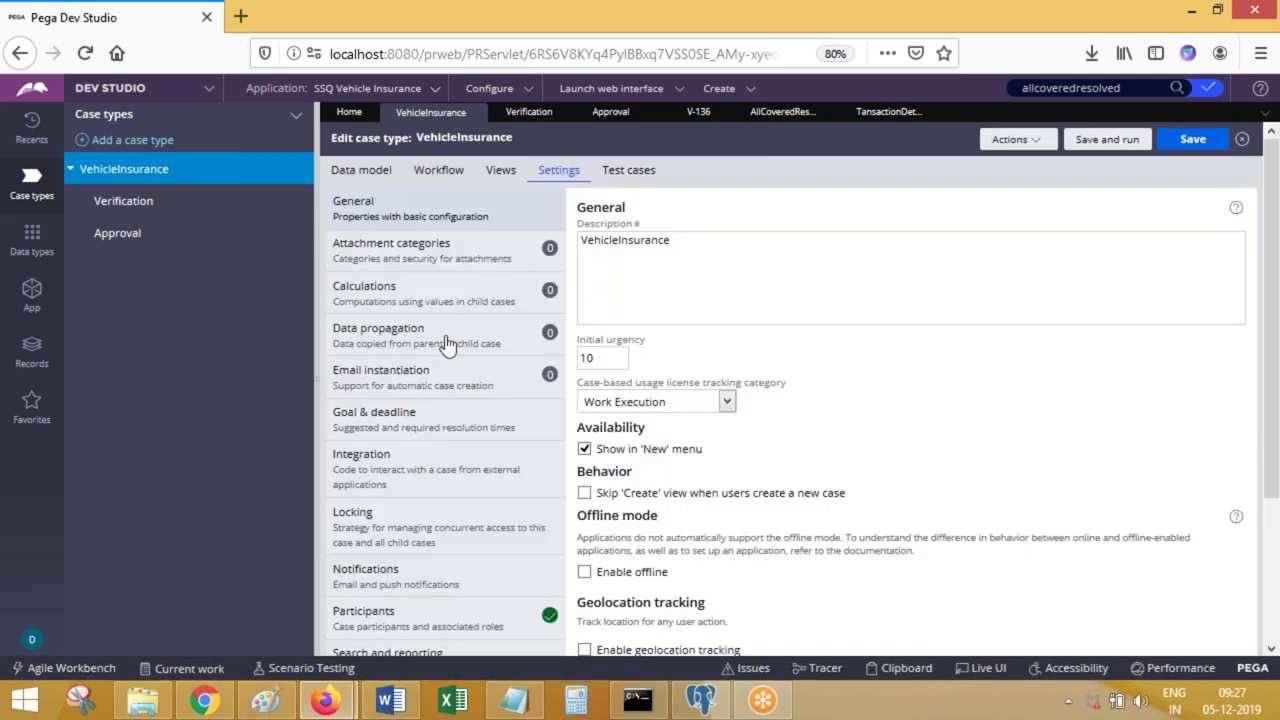
{"action": "left_click", "coordinate": [366, 482]}
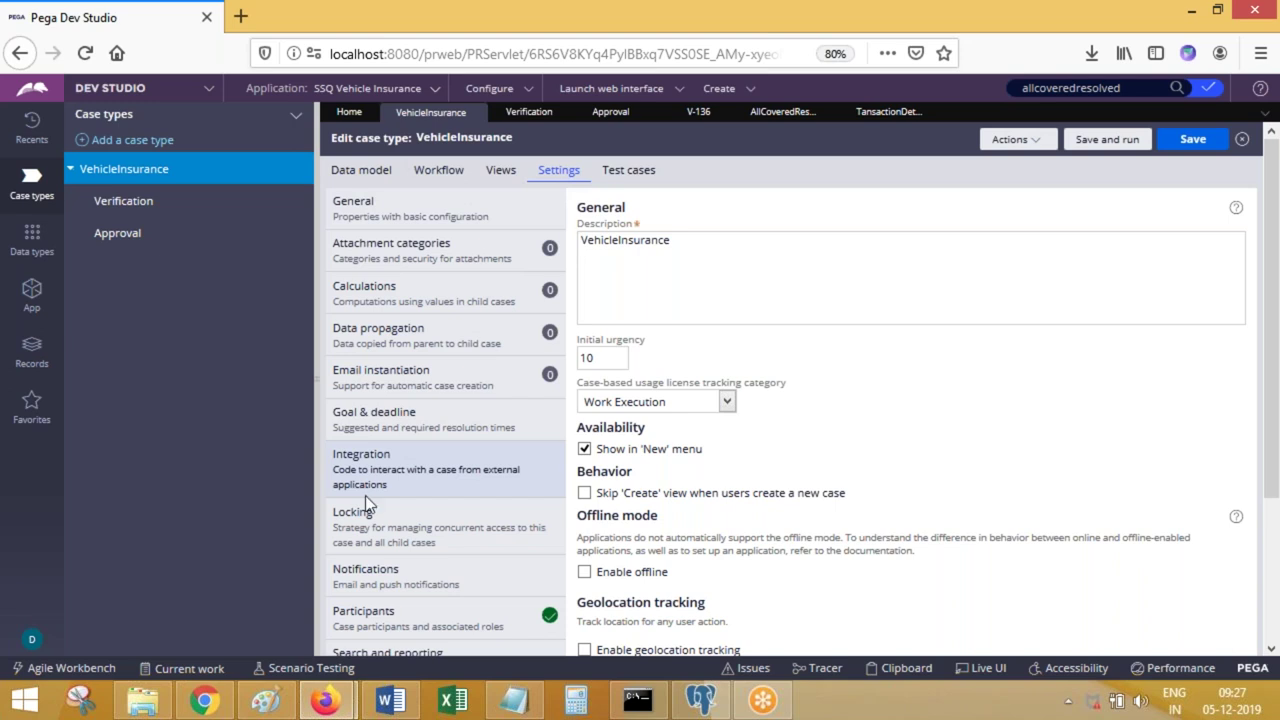
{"action": "left_click", "coordinate": [370, 515]}
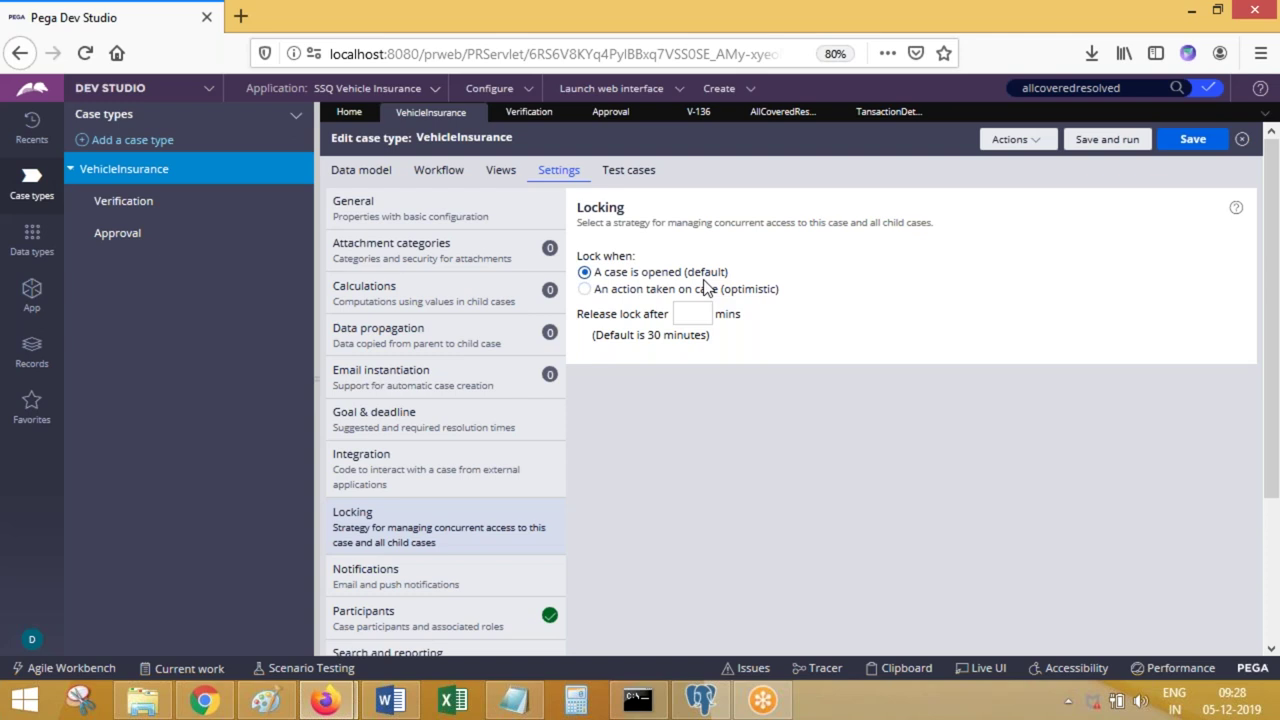
Step: Enter and clear a 30-minute lock release time, and choose locking when an action is taken on the case (optimistic)
{"action": "left_click", "coordinate": [692, 313]}
{"action": "type", "text": "30"}
{"action": "key", "text": "BackSpace"}
{"action": "key", "text": "BackSpace"}
{"action": "left_click", "coordinate": [586, 292]}
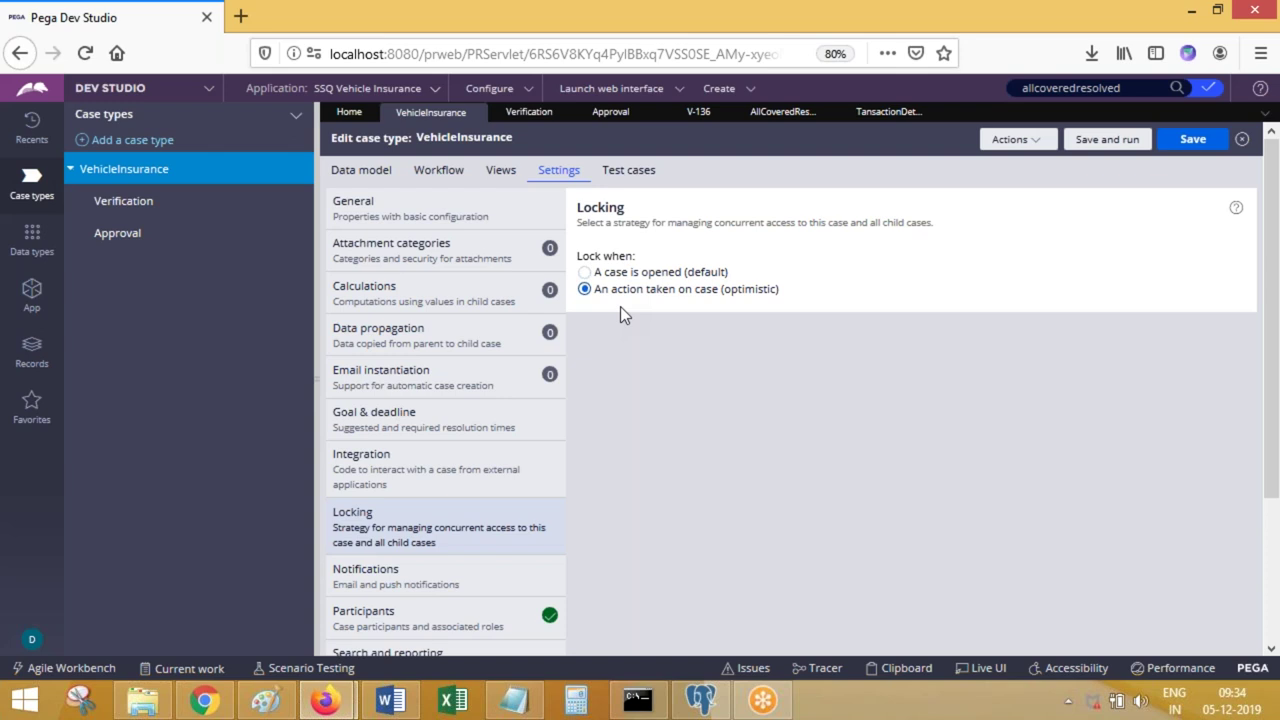
Step: Close all open case type, case and flow records except Home, discarding the unsaved changes
{"action": "left_click", "coordinate": [478, 113]}
{"action": "left_click", "coordinate": [1008, 427]}
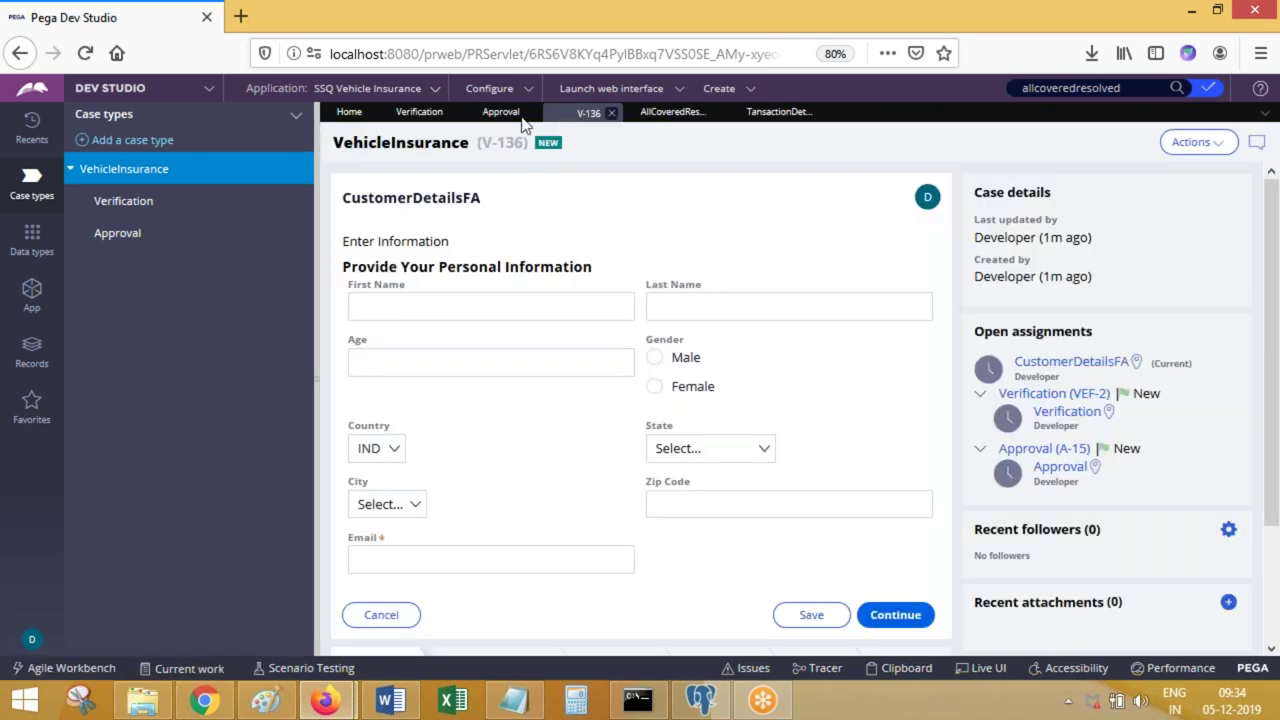
{"action": "left_click", "coordinate": [533, 114]}
{"action": "left_click", "coordinate": [533, 114]}
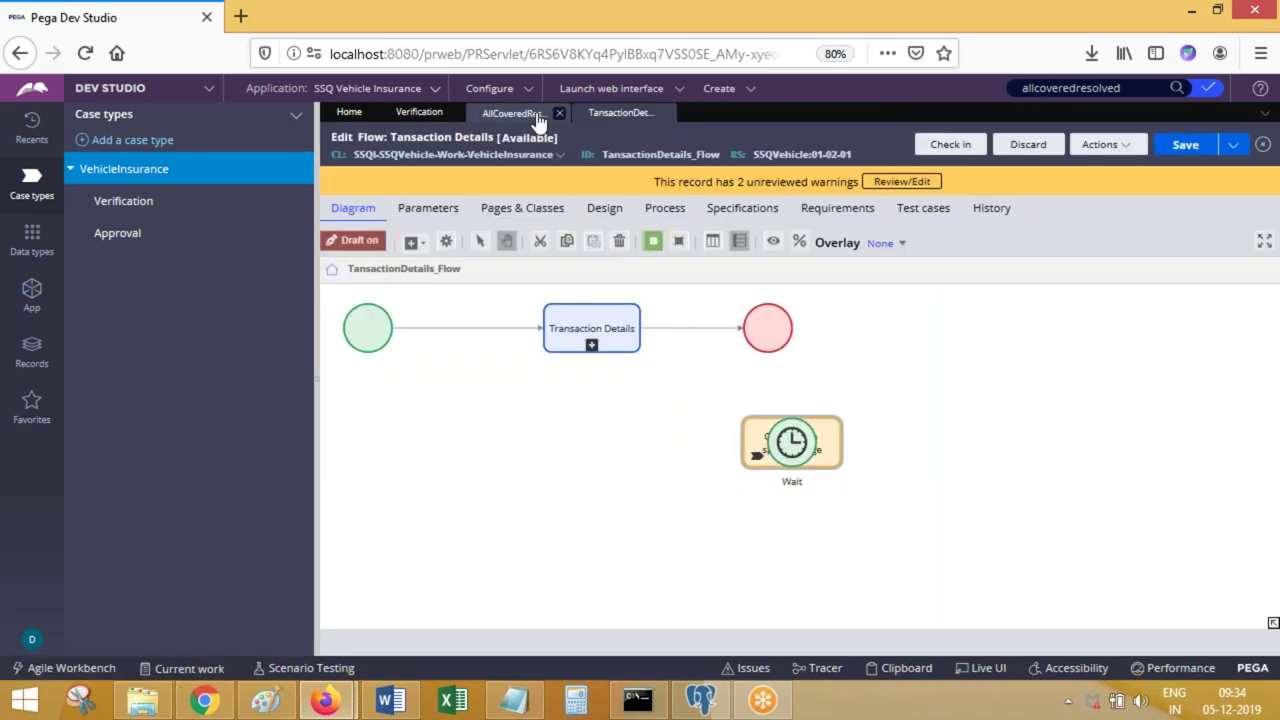
{"action": "left_click", "coordinate": [561, 113]}
{"action": "left_click", "coordinate": [561, 113]}
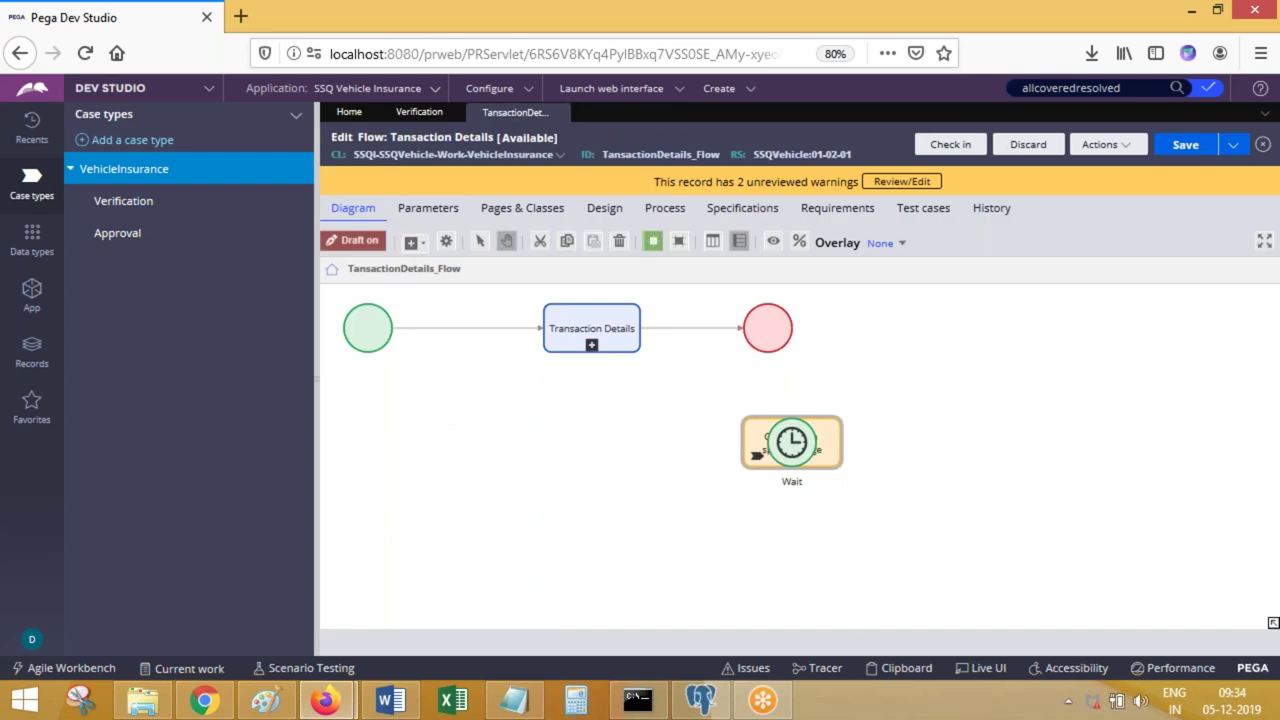
{"action": "left_click", "coordinate": [561, 113]}
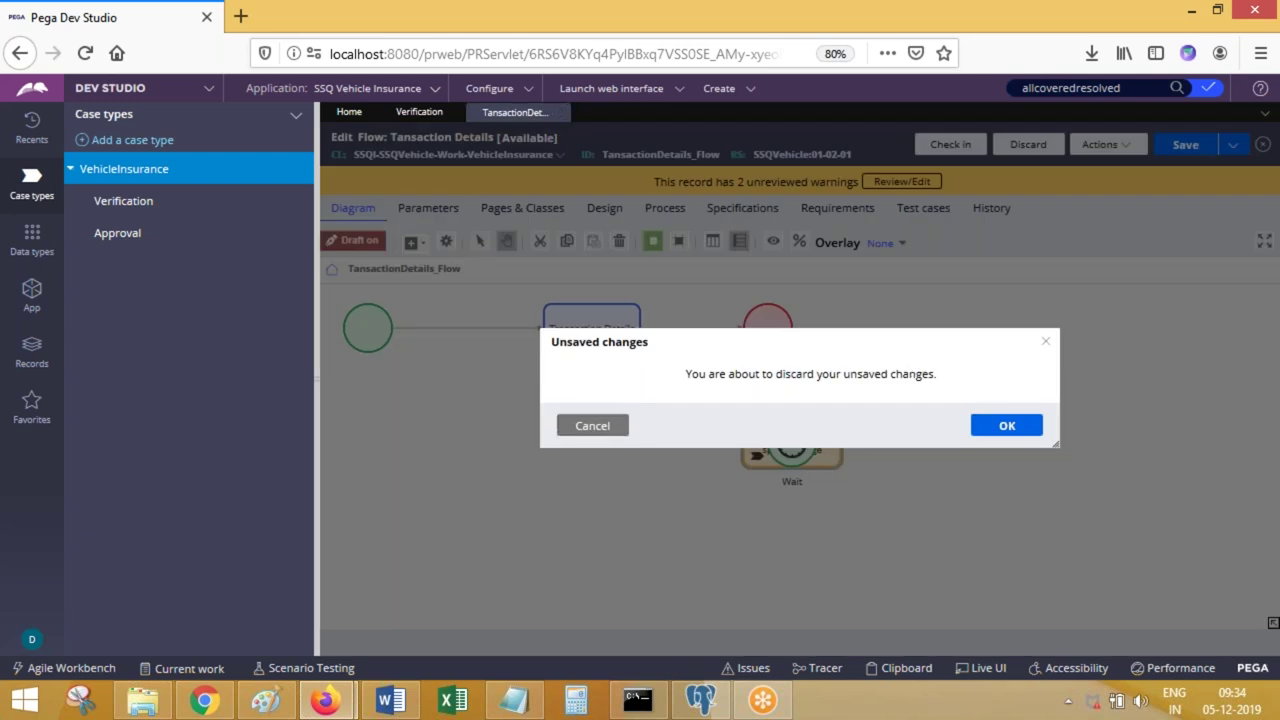
{"action": "left_click", "coordinate": [1007, 430]}
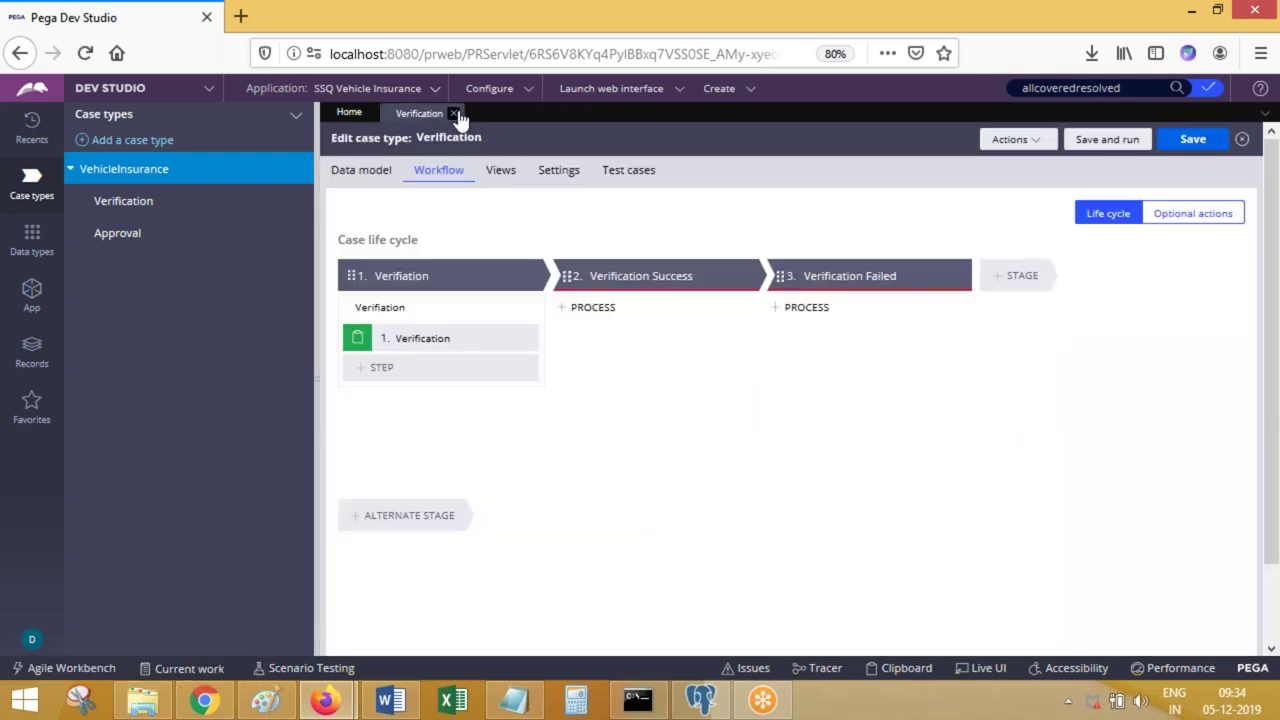
{"action": "left_click", "coordinate": [459, 113]}
Step: Reopen the VehicleInsurance, Verification and Approval case types
{"action": "left_click", "coordinate": [143, 172]}
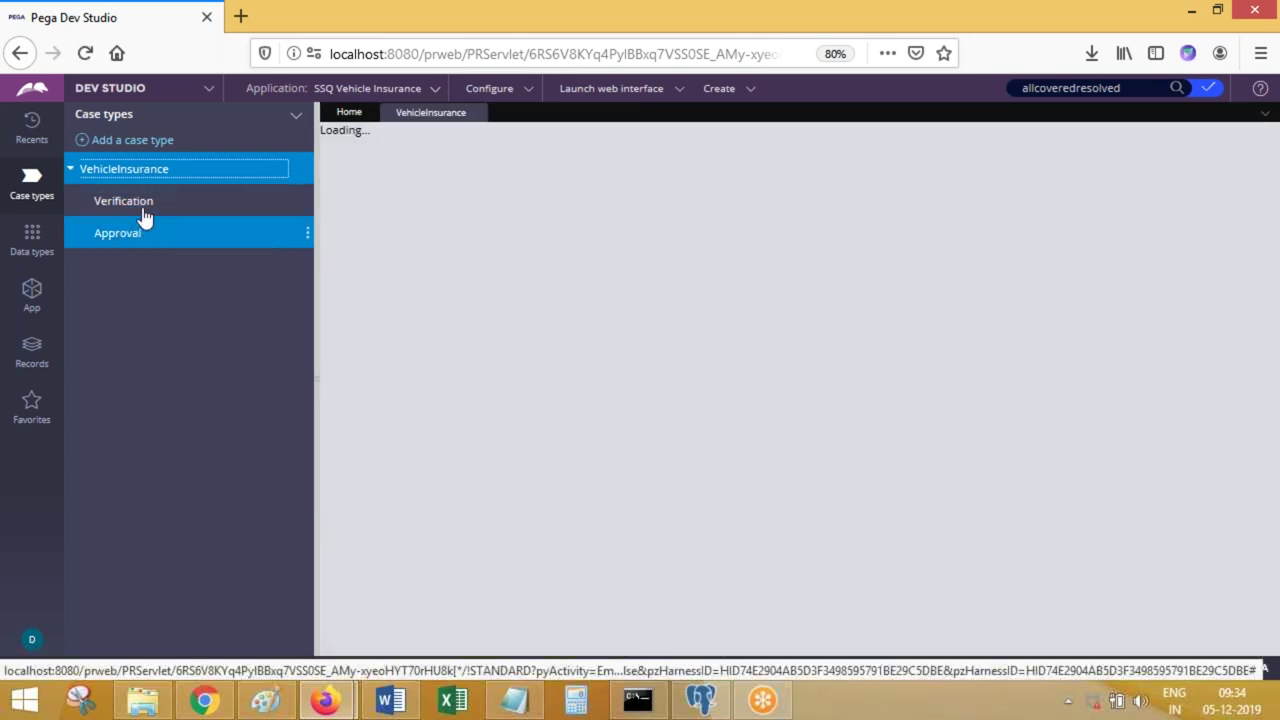
{"action": "left_click", "coordinate": [140, 205]}
{"action": "left_click", "coordinate": [125, 236]}
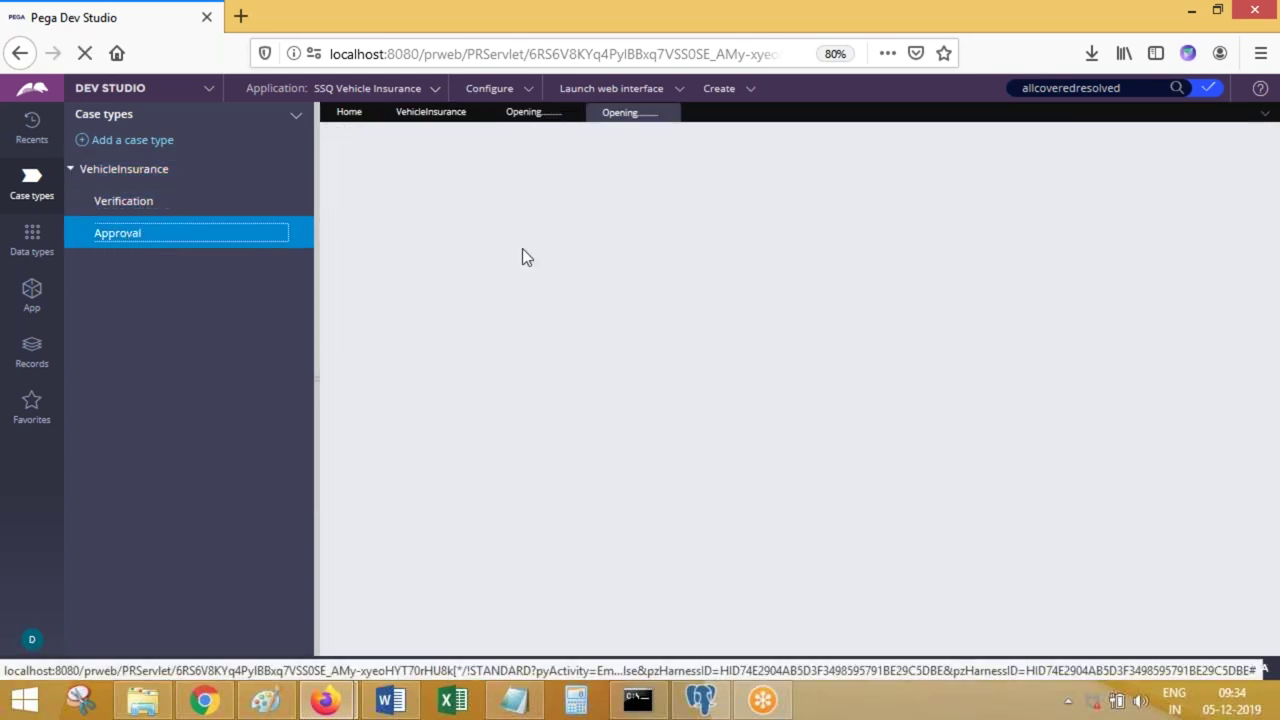
Step: Display the locking strategy in the settings of the parent VehicleInsurance case type
{"action": "left_click", "coordinate": [426, 122]}
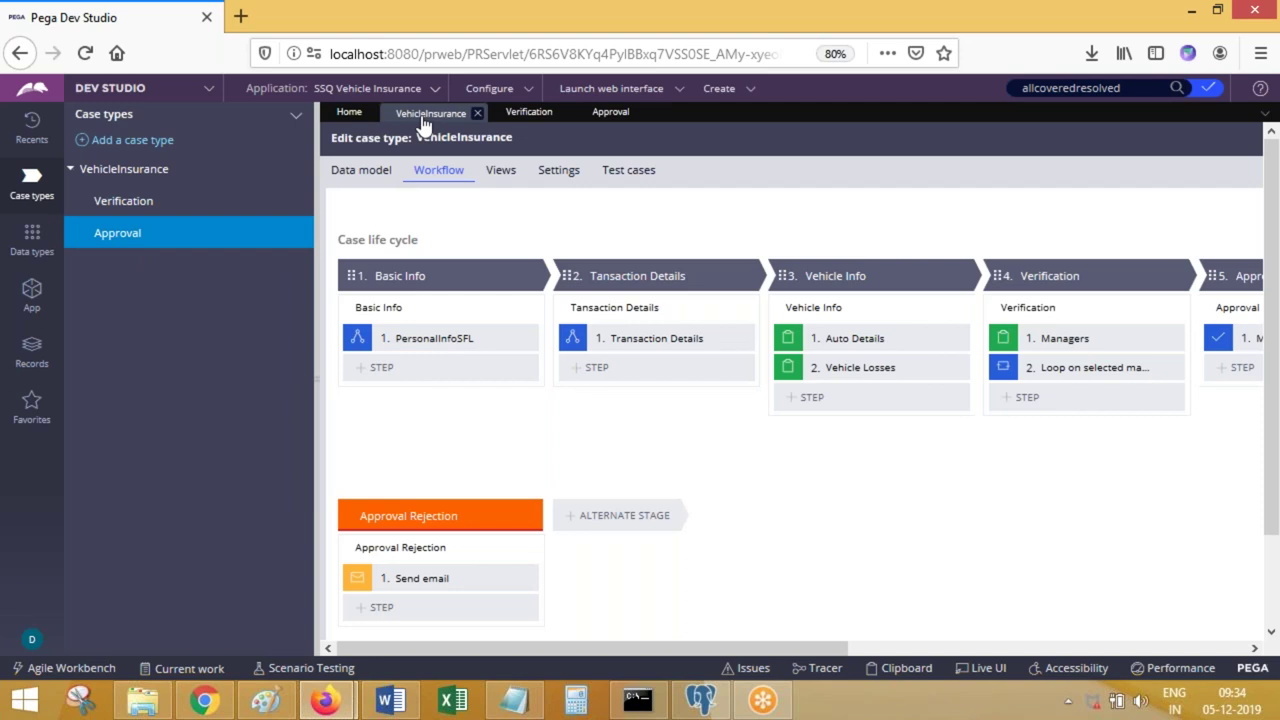
{"action": "left_click", "coordinate": [566, 170]}
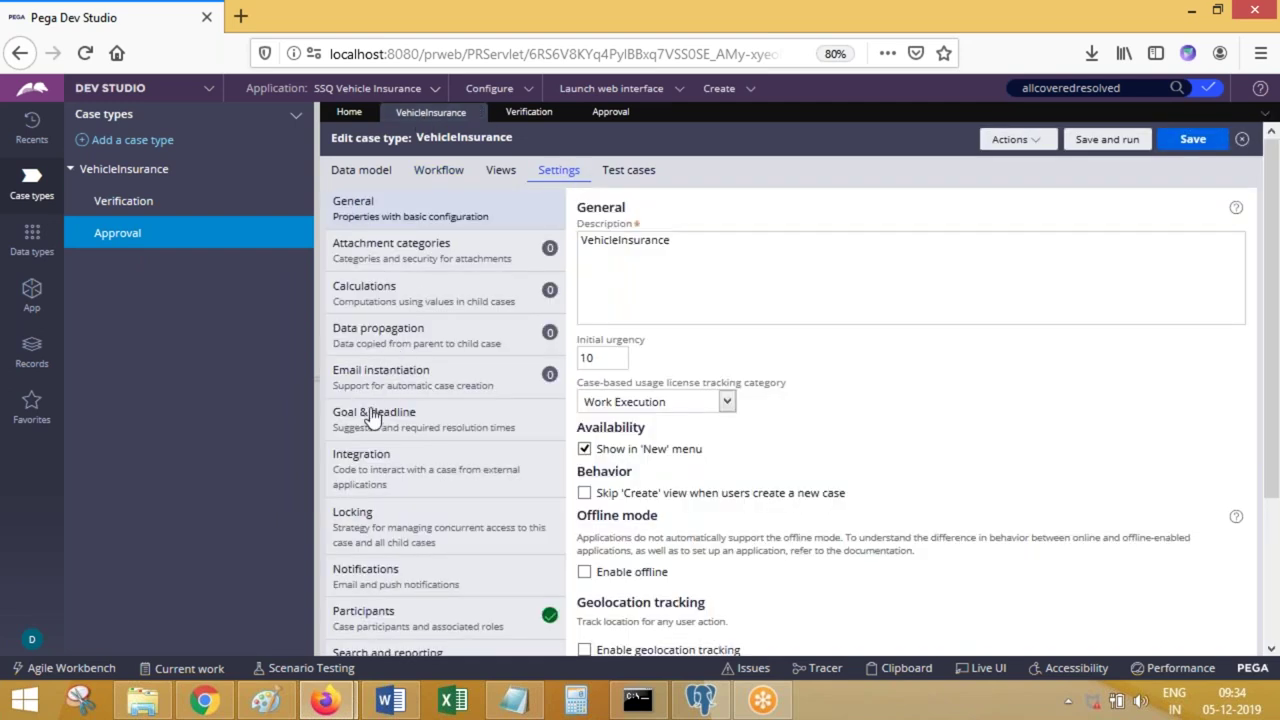
{"action": "left_click", "coordinate": [360, 514]}
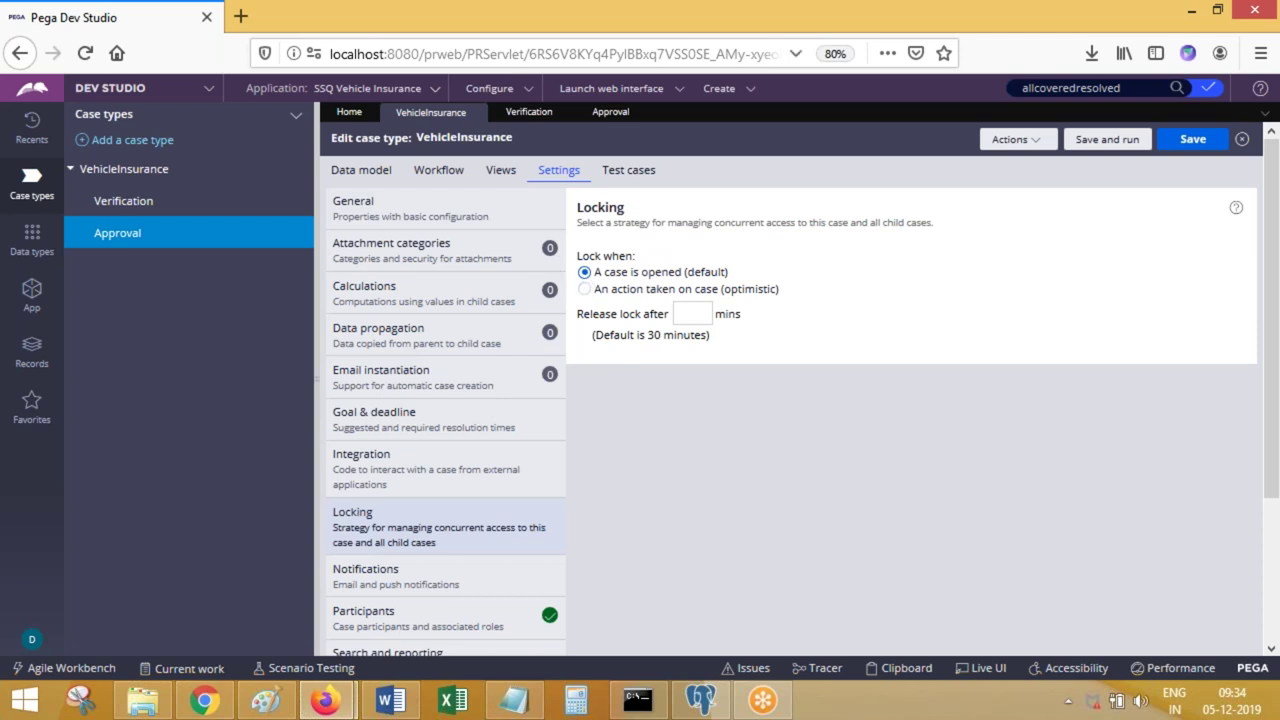
Step: Show the Verification case type's Locking settings, highlighting the inherited-strategy note and the option not to lock the parent case
{"action": "left_click", "coordinate": [529, 112]}
{"action": "left_click", "coordinate": [556, 171]}
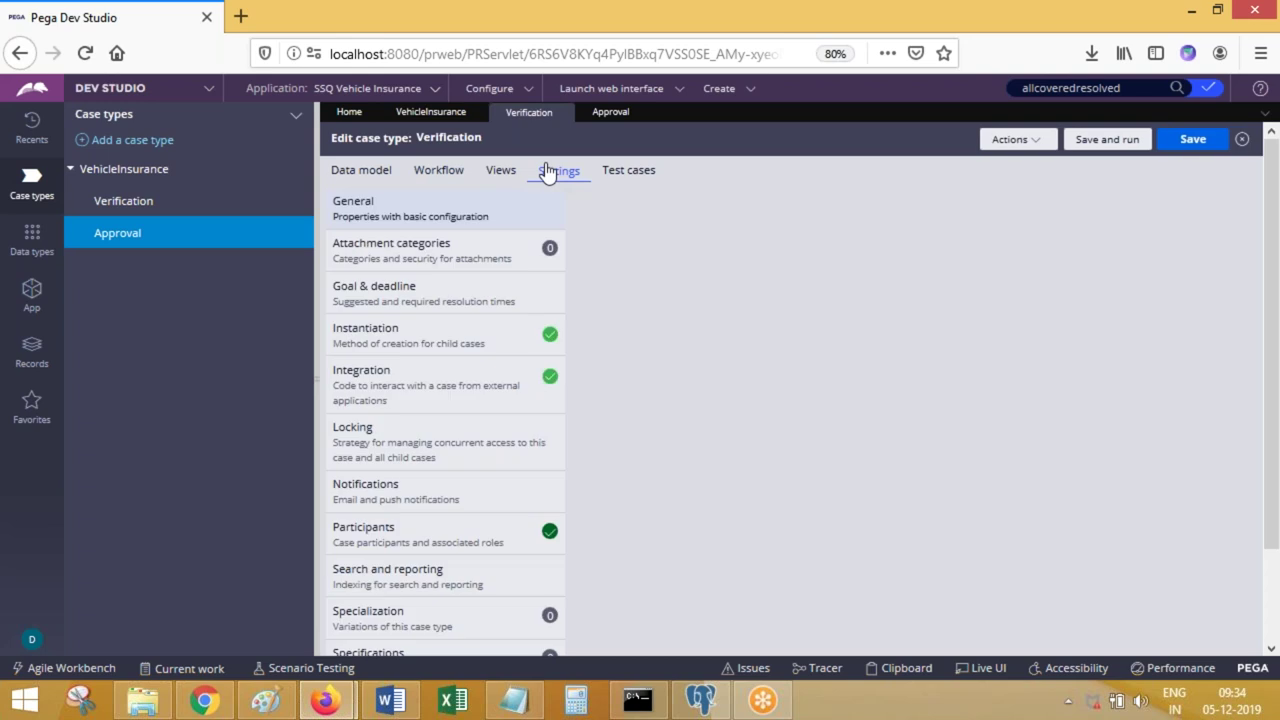
{"action": "left_click", "coordinate": [355, 447]}
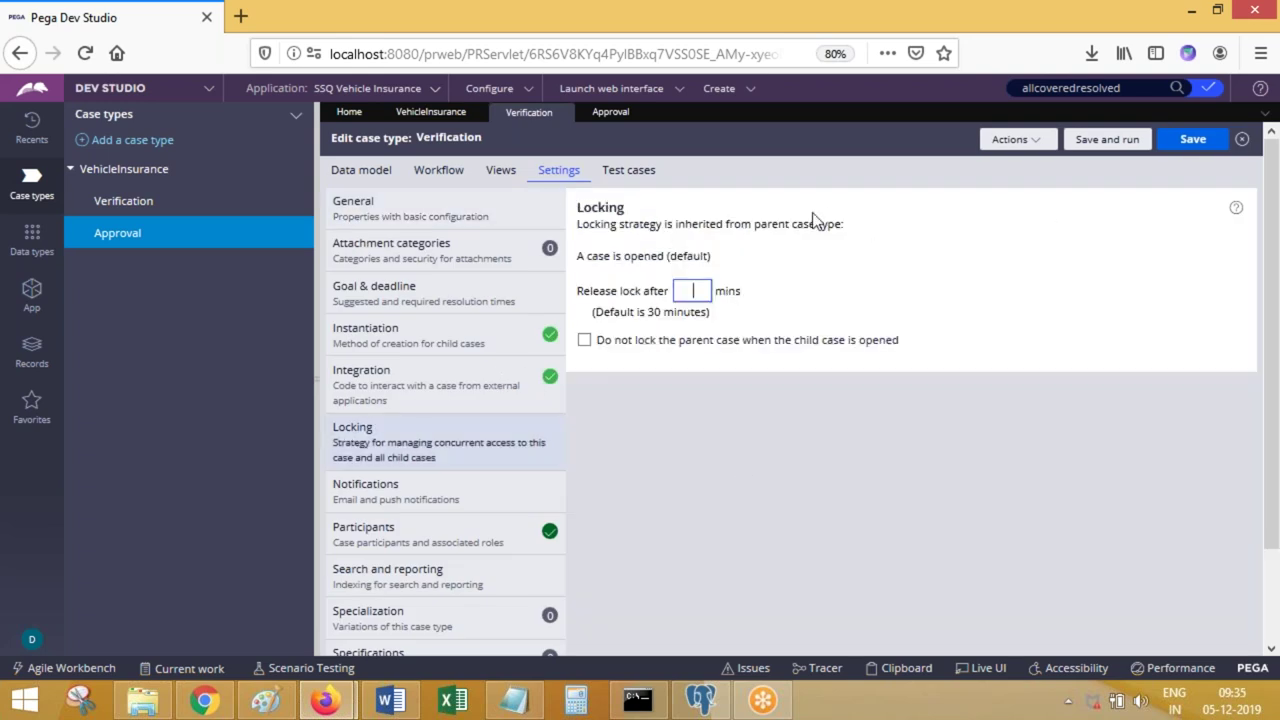
{"action": "left_click_drag", "start_coordinate": [578, 224], "coordinate": [872, 234]}
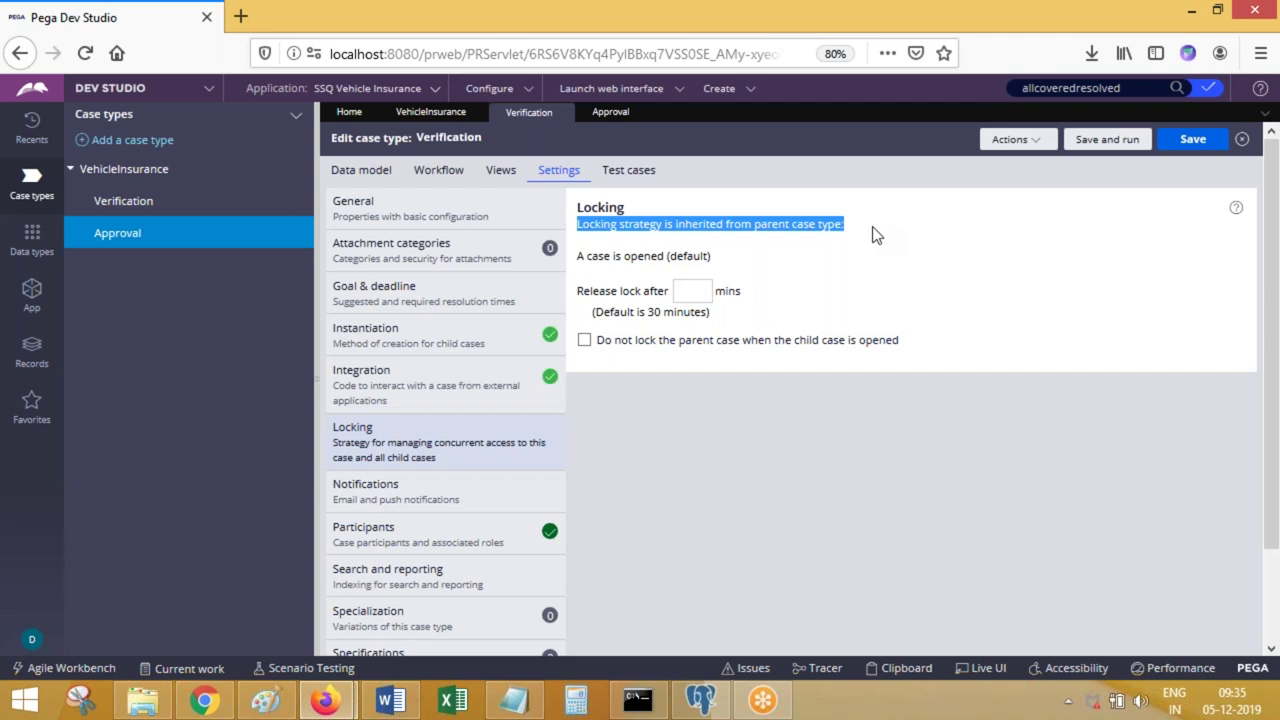
{"action": "left_click_drag", "start_coordinate": [598, 340], "coordinate": [968, 373]}
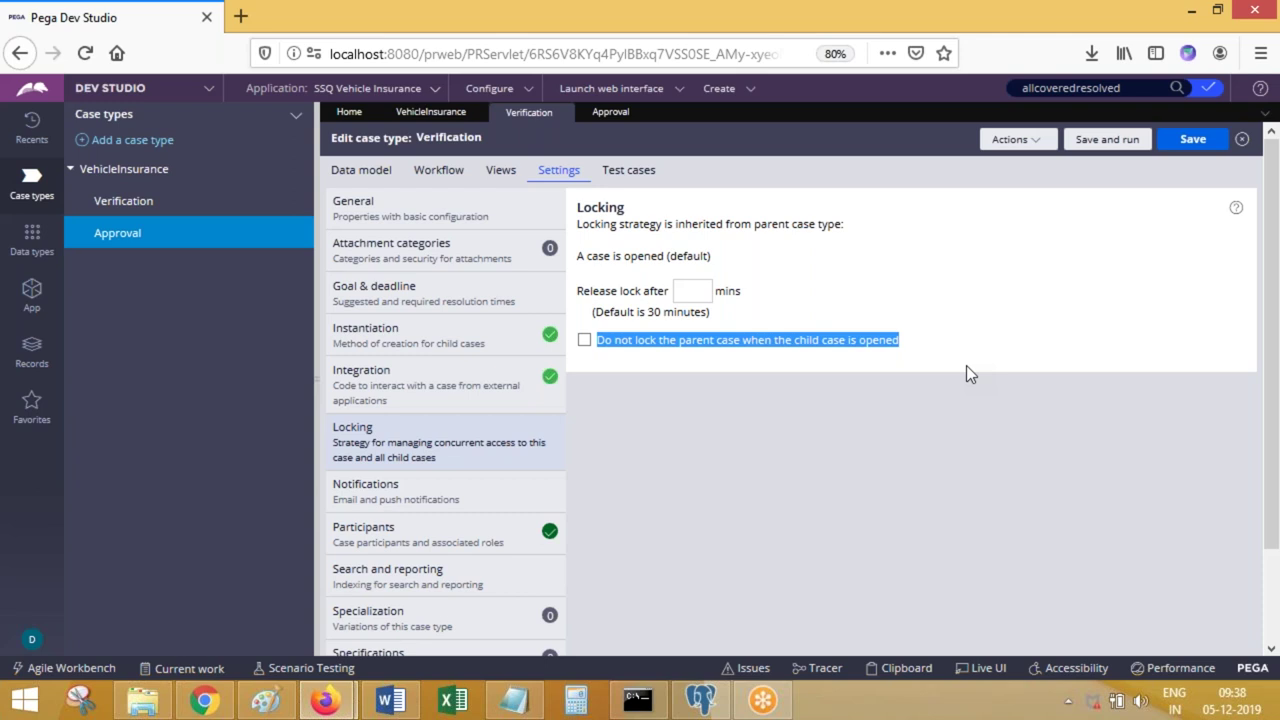
Step: Enable "Do not lock the parent case when the child case is opened" for Verification and compare with VehicleInsurance's locking strategy
{"action": "left_click", "coordinate": [585, 341]}
{"action": "left_click", "coordinate": [430, 112]}
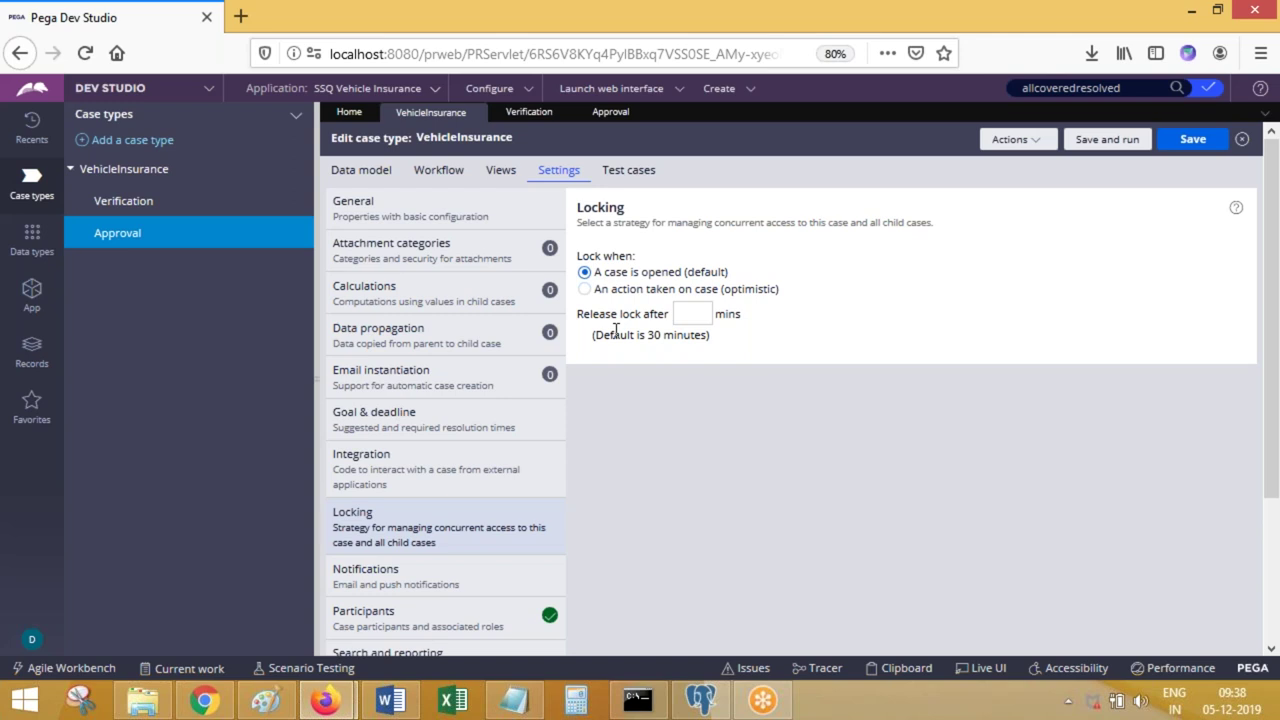
{"action": "left_click", "coordinate": [530, 113]}
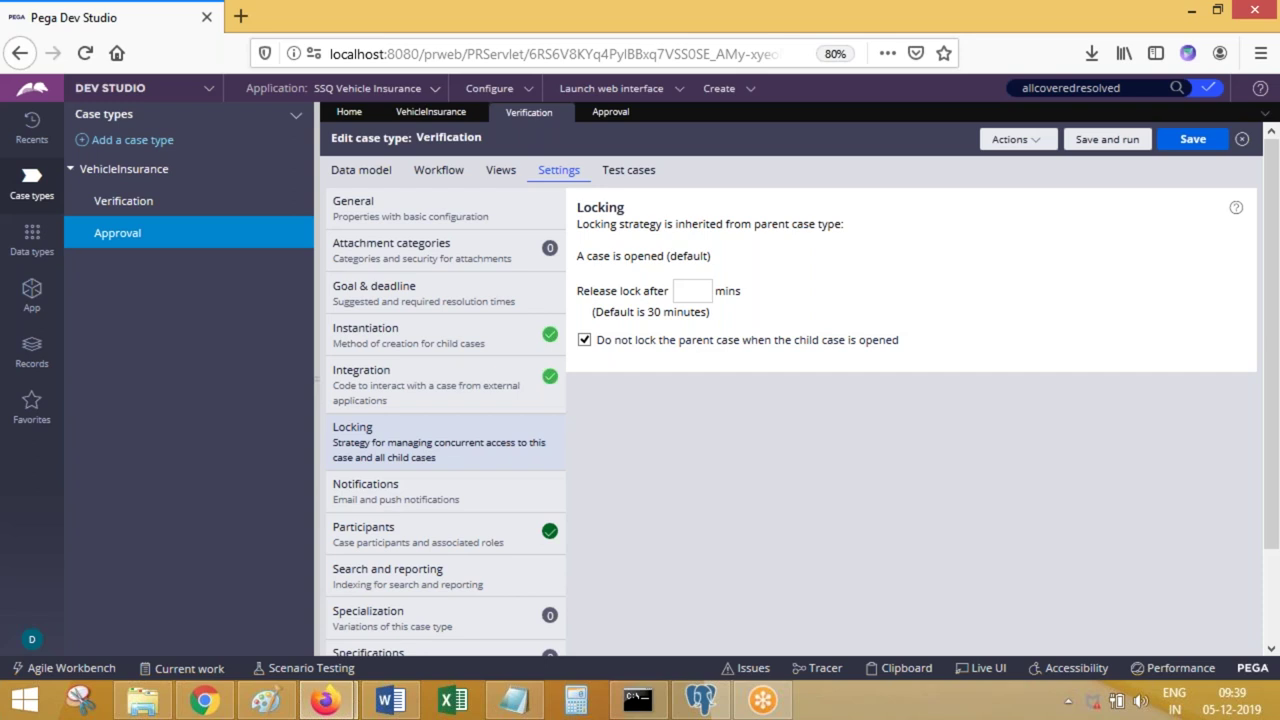
Step: Close the Verification case type and discard its unsaved locking change
{"action": "left_click", "coordinate": [564, 114]}
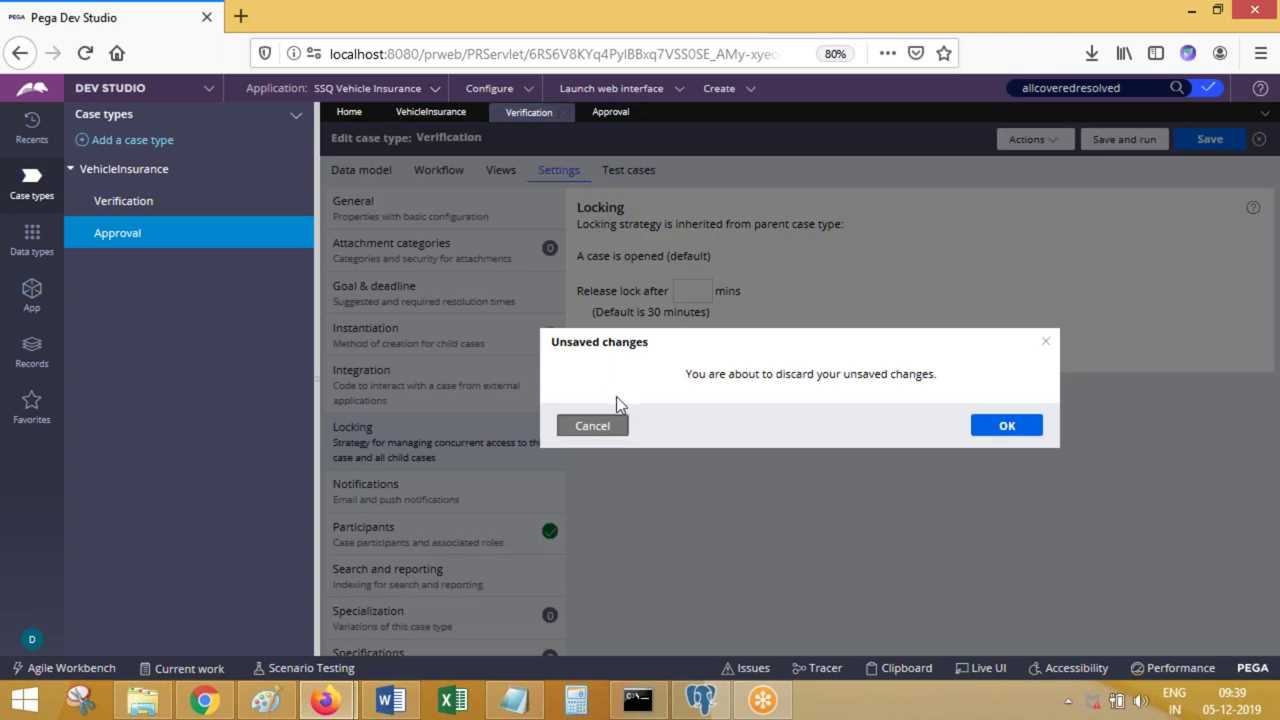
{"action": "left_click", "coordinate": [575, 426]}
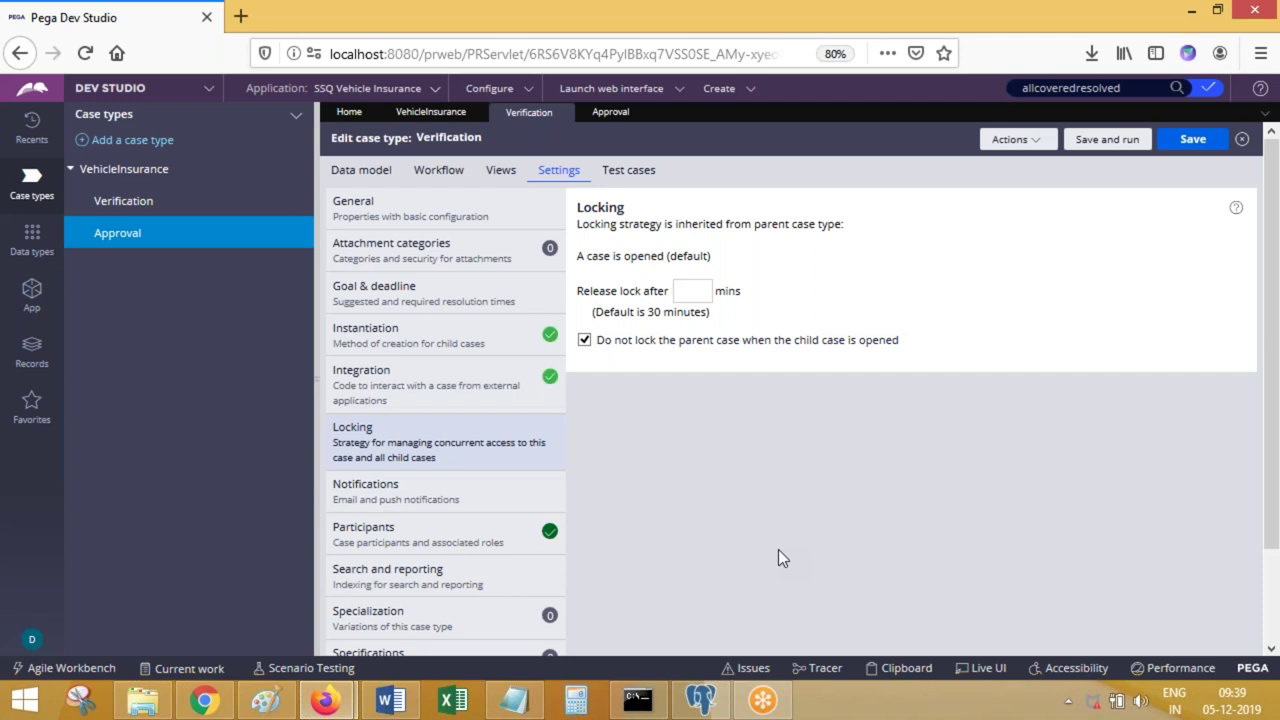
{"action": "left_click", "coordinate": [561, 115]}
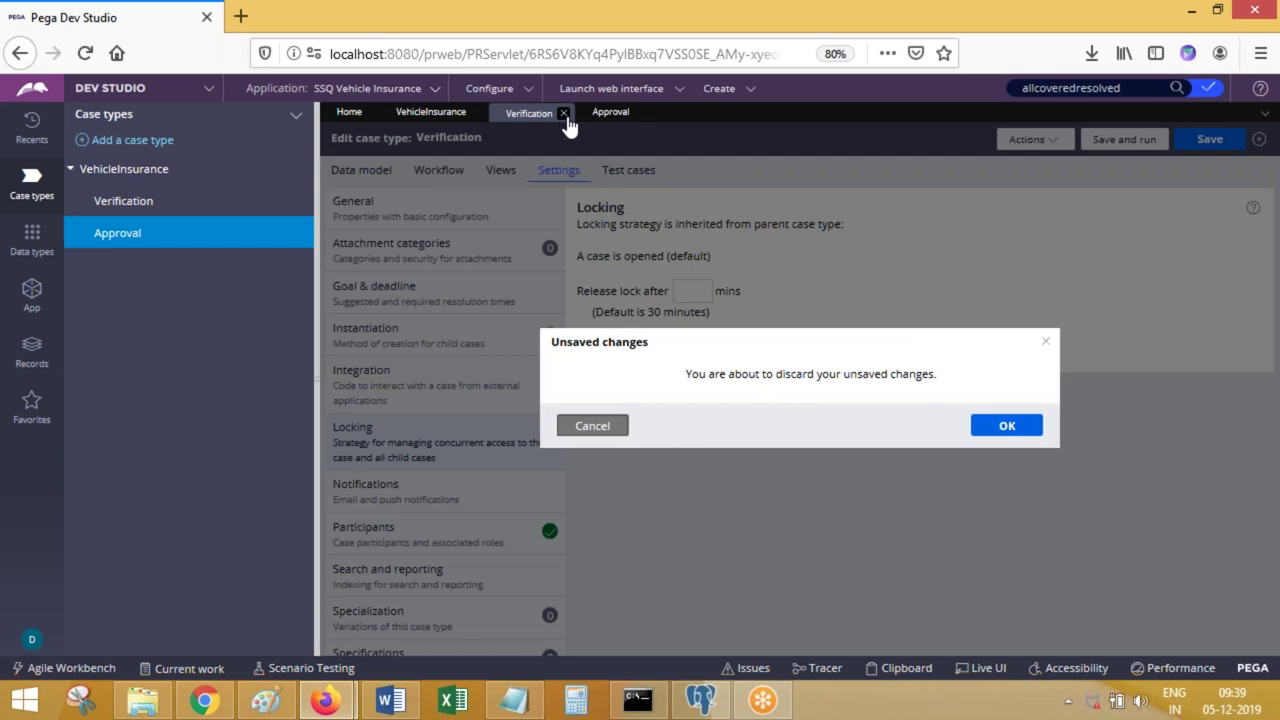
{"action": "left_click", "coordinate": [1015, 432]}
Step: Switch to Notepad, clear all existing notes and write the heading Recruitement
{"action": "left_click", "coordinate": [514, 700]}
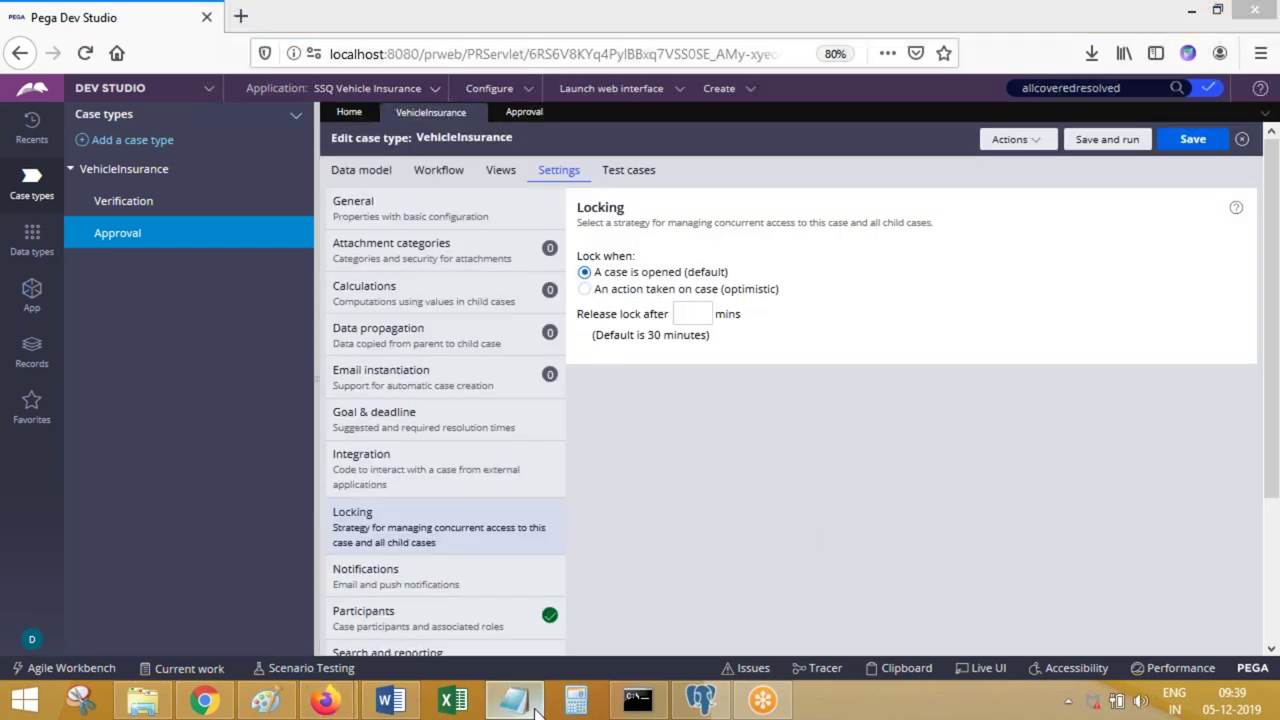
{"action": "left_click", "coordinate": [795, 337]}
{"action": "key", "text": "ctrl+a"}
{"action": "key", "text": "Delete"}
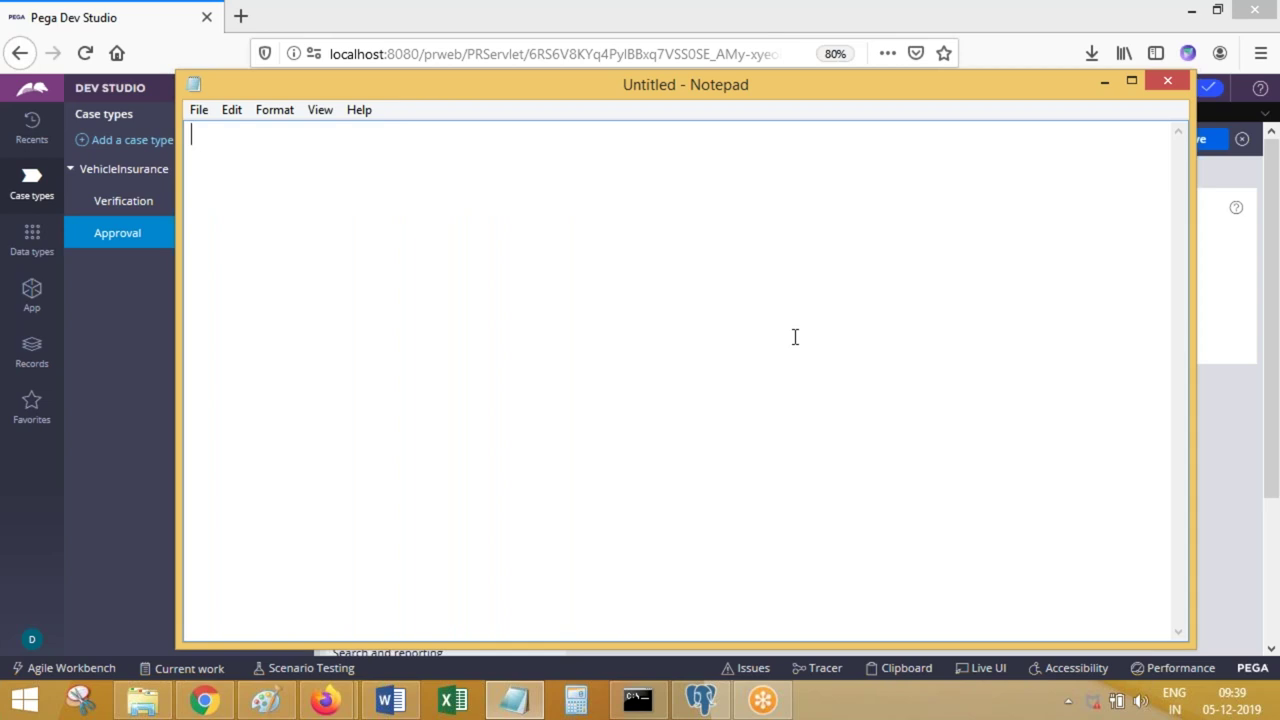
{"action": "type", "text": "Recruitement"}
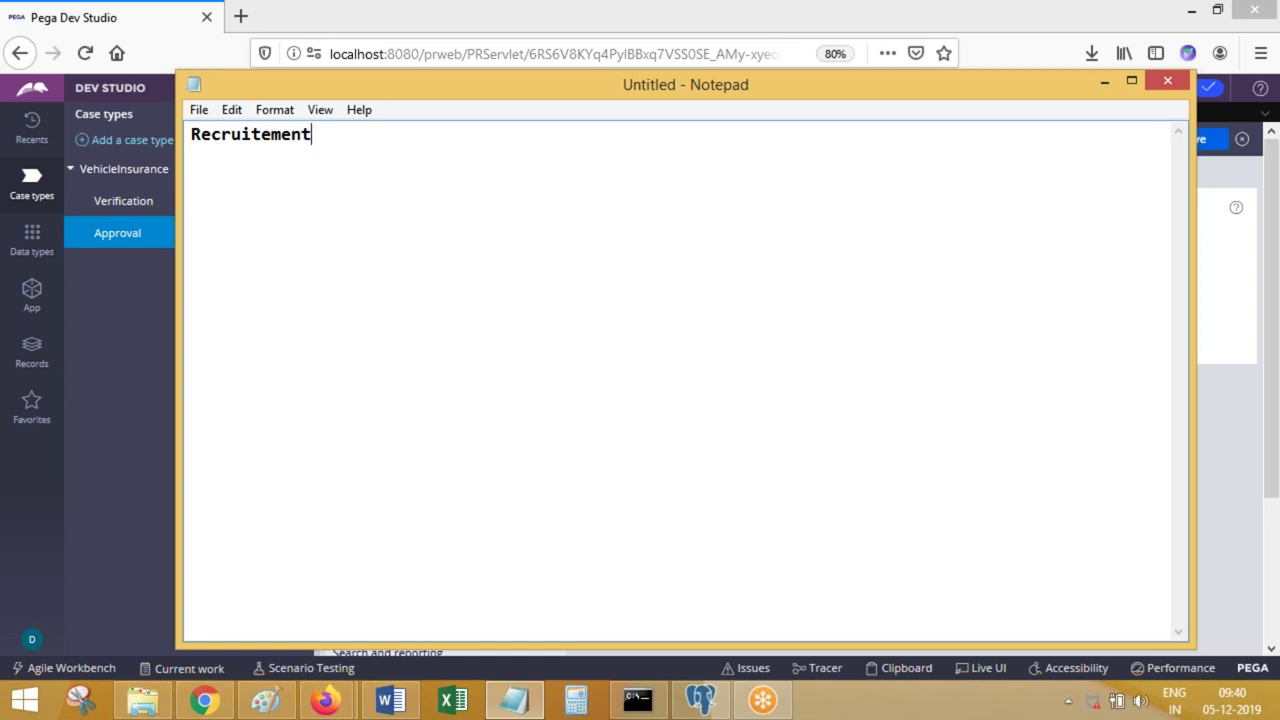
Step: Add the indented entries "Java 5" and "Dotnet" under the Recruitement heading
{"action": "key", "text": "Return"}
{"action": "type", "text": "Java   5"}
{"action": "key", "text": "Return"}
{"action": "type", "text": "Dont"}
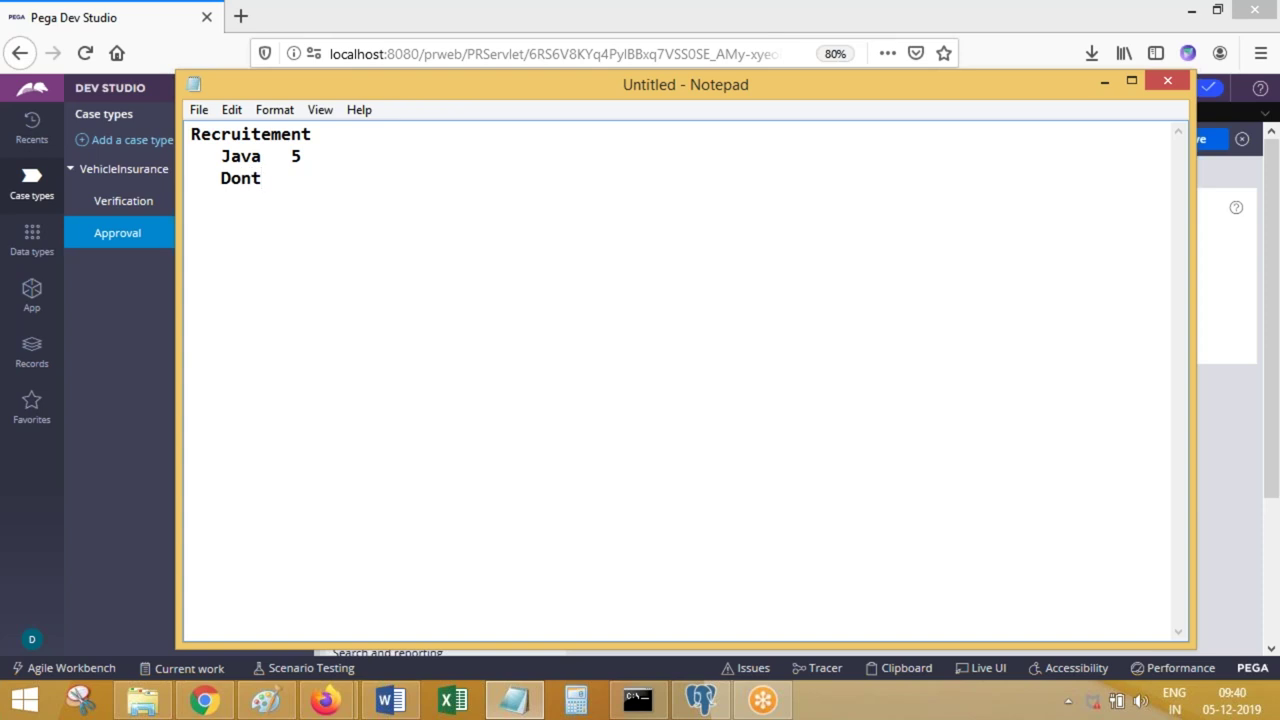
{"action": "key", "text": "BackSpace"}
{"action": "key", "text": "BackSpace"}
{"action": "type", "text": "tnet"}
Step: Turn the Java count into a separate indented line below Java reading Noofpositionsopen = 5
{"action": "left_click", "coordinate": [292, 157]}
{"action": "key", "text": "Return"}
{"action": "key", "text": "Return"}
{"action": "type", "text": "Noofpositionsopne"}
{"action": "key", "text": "BackSpace"}
{"action": "key", "text": "BackSpace"}
{"action": "key", "text": "BackSpace"}
{"action": "type", "text": "en = 5"}
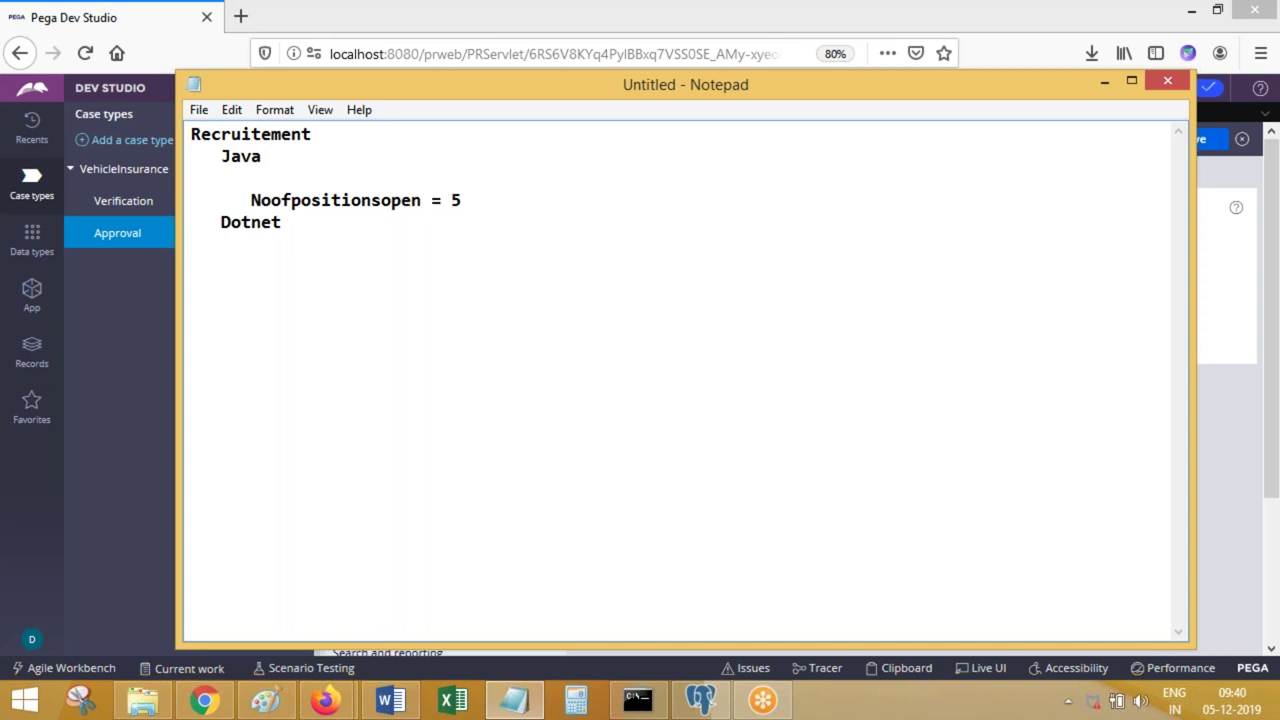
Step: Copy the "Noofpositionsopen =" label, without its number, onto a new line under Dotnet
{"action": "key", "text": "shift+Home"}
{"action": "key", "text": "ctrl+c"}
{"action": "left_click", "coordinate": [289, 224]}
{"action": "key", "text": "Return"}
{"action": "key", "text": "ctrl+v"}
Step: Add a Pega entry below Dotnet with its own "Noofpositionsopen =" line
{"action": "key", "text": "Return"}
{"action": "key", "text": "Return"}
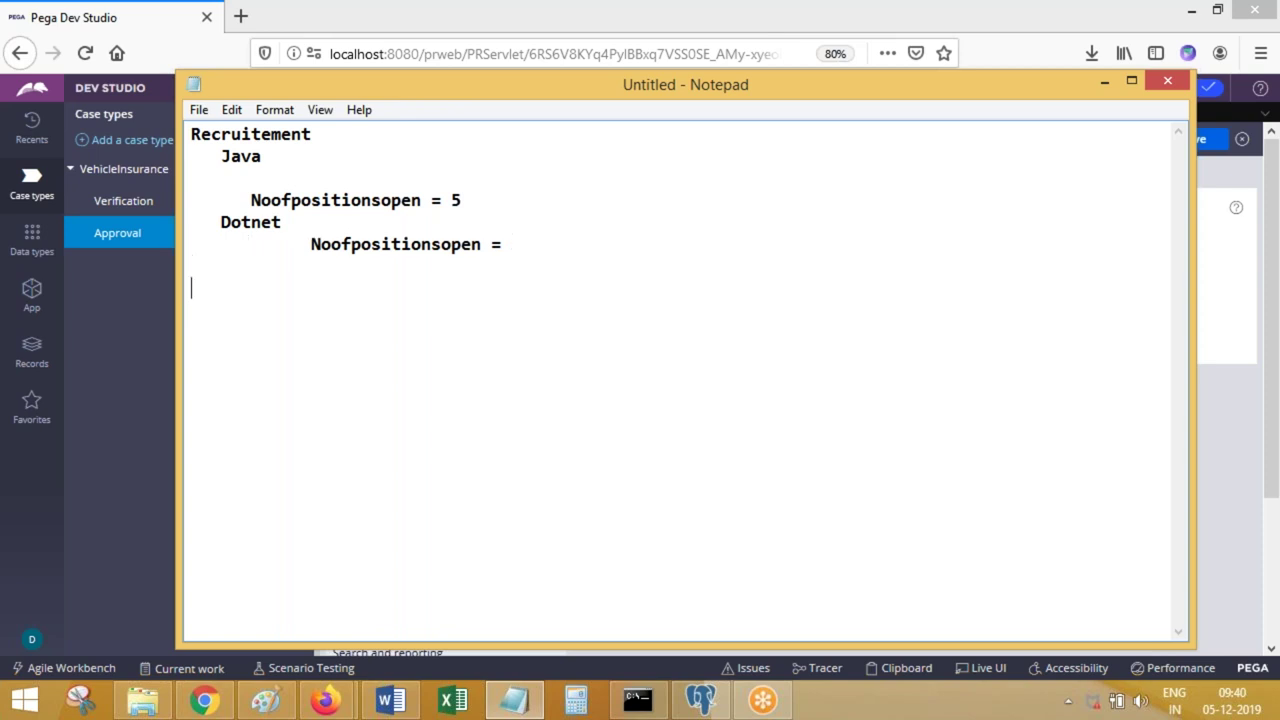
{"action": "type", "text": "Pega"}
{"action": "key", "text": "Return"}
{"action": "key", "text": "ctrl+v"}
Step: Reduce the indentation of the Noofpositionsopen line under Dotnet to roughly match the line under Java
{"action": "left_click", "coordinate": [306, 245]}
{"action": "key", "text": "BackSpace"}
{"action": "key", "text": "BackSpace"}
{"action": "key", "text": "BackSpace"}
{"action": "key", "text": "BackSpace"}
{"action": "key", "text": "BackSpace"}
{"action": "key", "text": "BackSpace"}
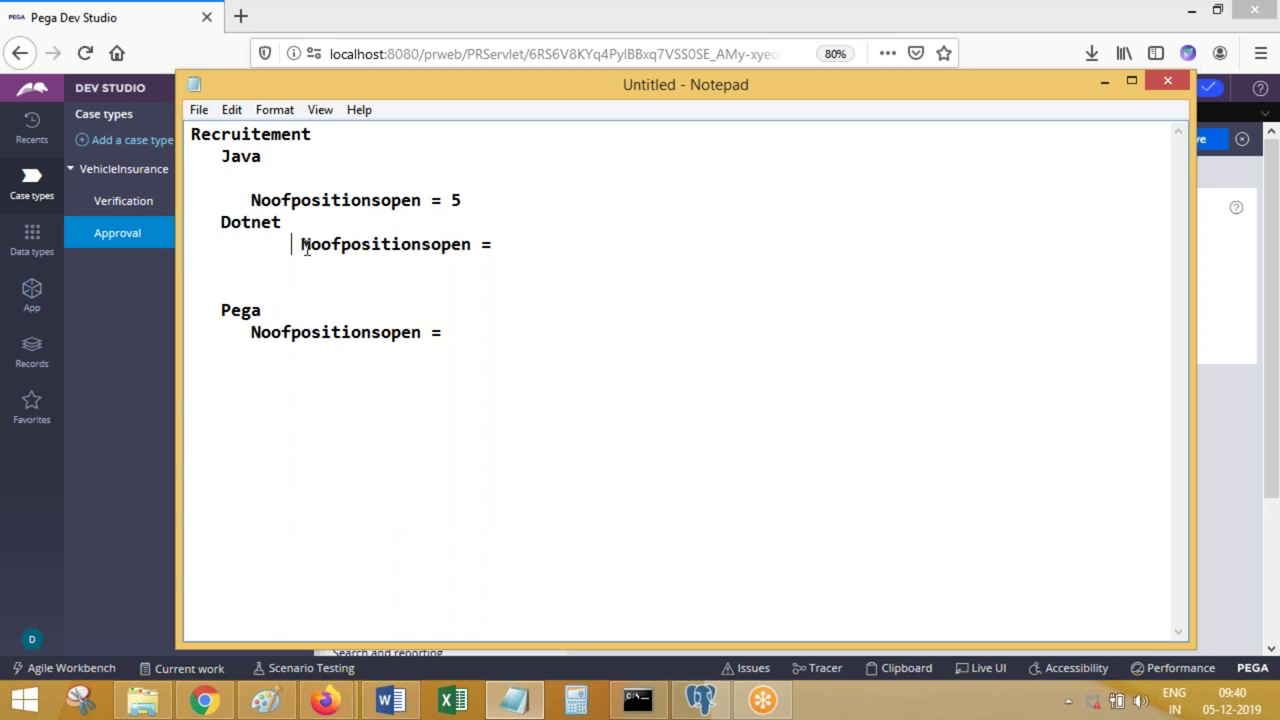
{"action": "key", "text": "BackSpace"}
Step: Remove the blank lines above Pega and below Java, keeping Pega indented like the other entries
{"action": "left_click", "coordinate": [222, 312]}
{"action": "key", "text": "BackSpace"}
{"action": "key", "text": "BackSpace"}
{"action": "key", "text": "BackSpace"}
{"action": "key", "text": "BackSpace"}
{"action": "key", "text": "BackSpace"}
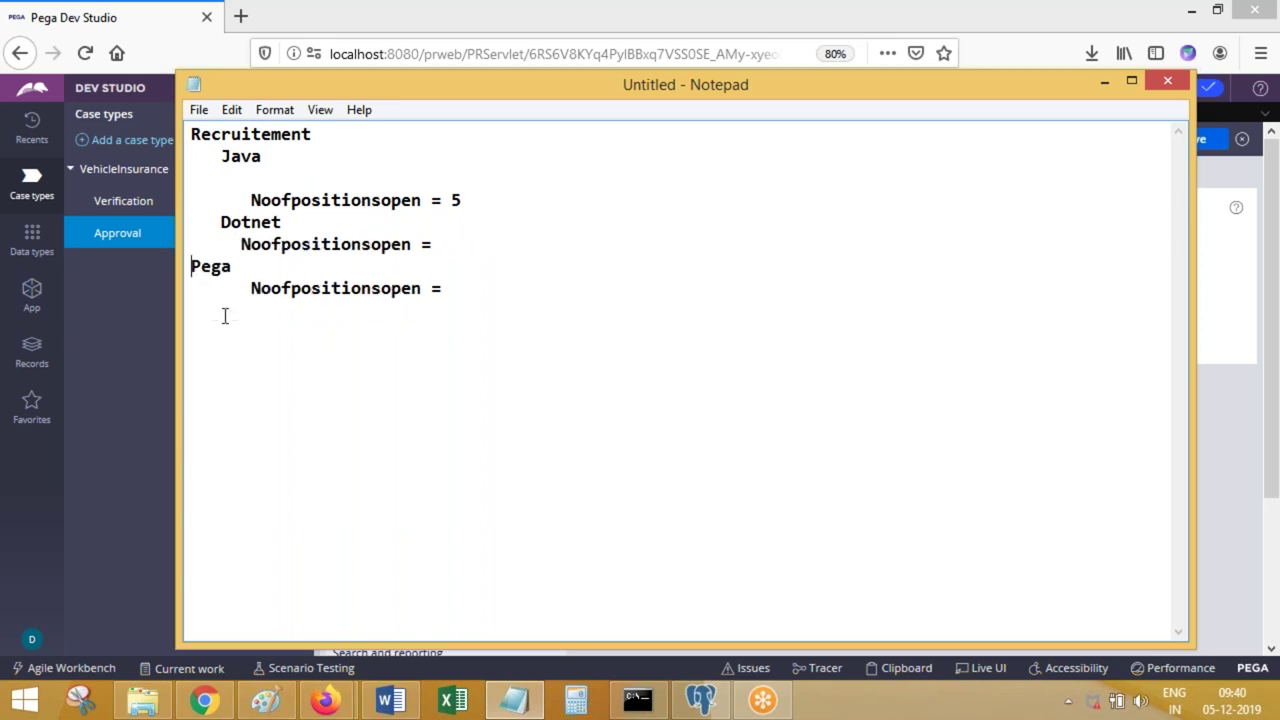
{"action": "left_click", "coordinate": [213, 178]}
{"action": "key", "text": "BackSpace"}
Step: Insert the line Noofpositionsopen = 15 directly under Recruitement and align it with the line under Java
{"action": "left_click", "coordinate": [340, 140]}
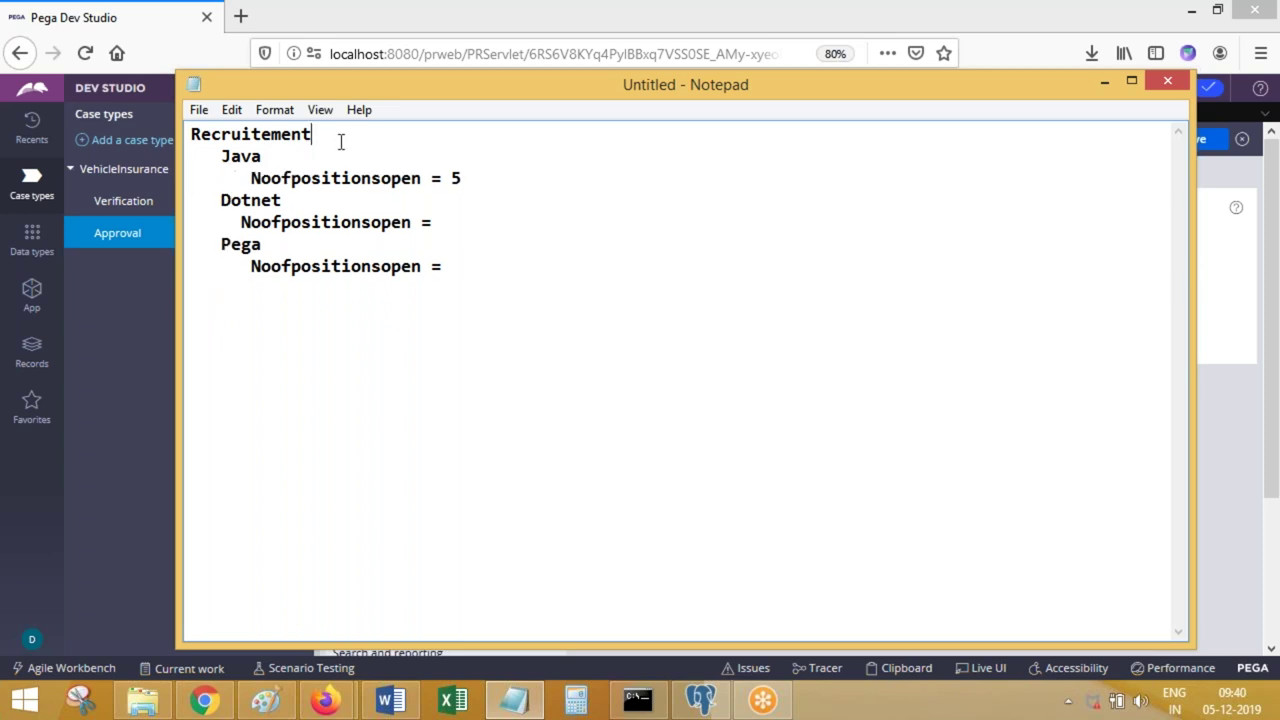
{"action": "key", "text": "Return"}
{"action": "key", "text": "ctrl+v"}
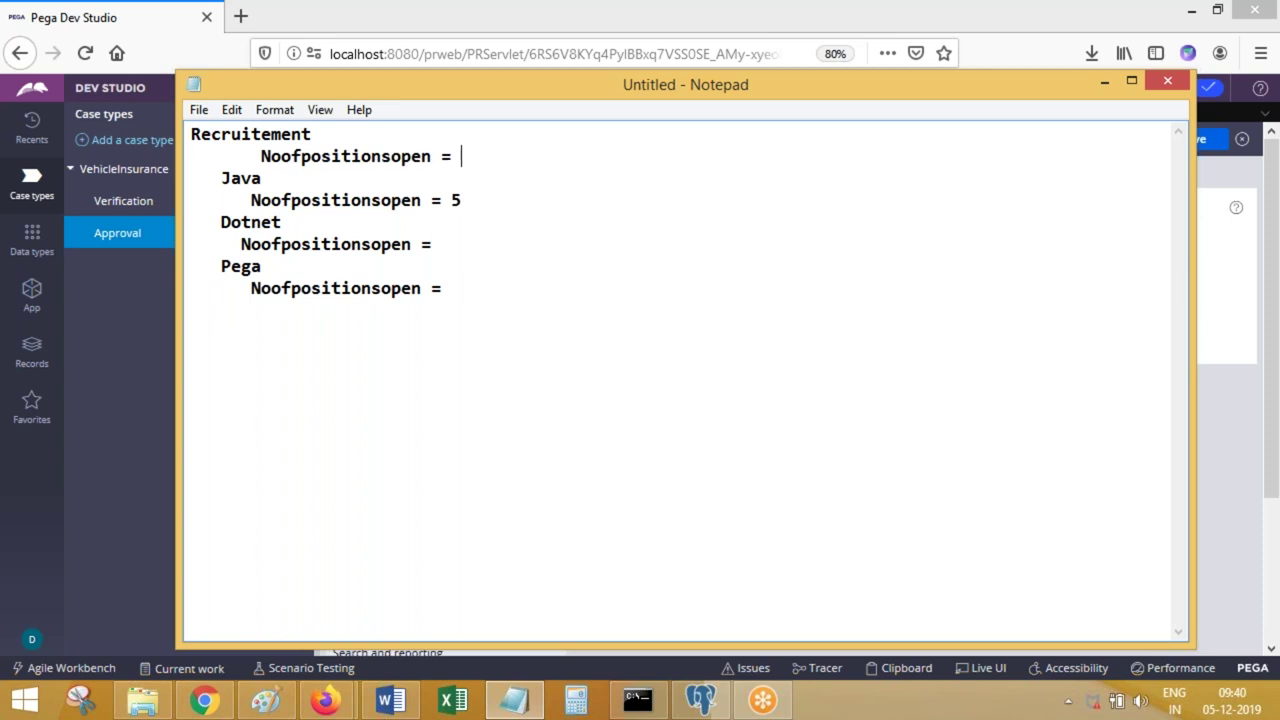
{"action": "type", "text": "15"}
{"action": "left_click", "coordinate": [260, 157]}
{"action": "key", "text": "BackSpace"}
{"action": "key", "text": "BackSpace"}
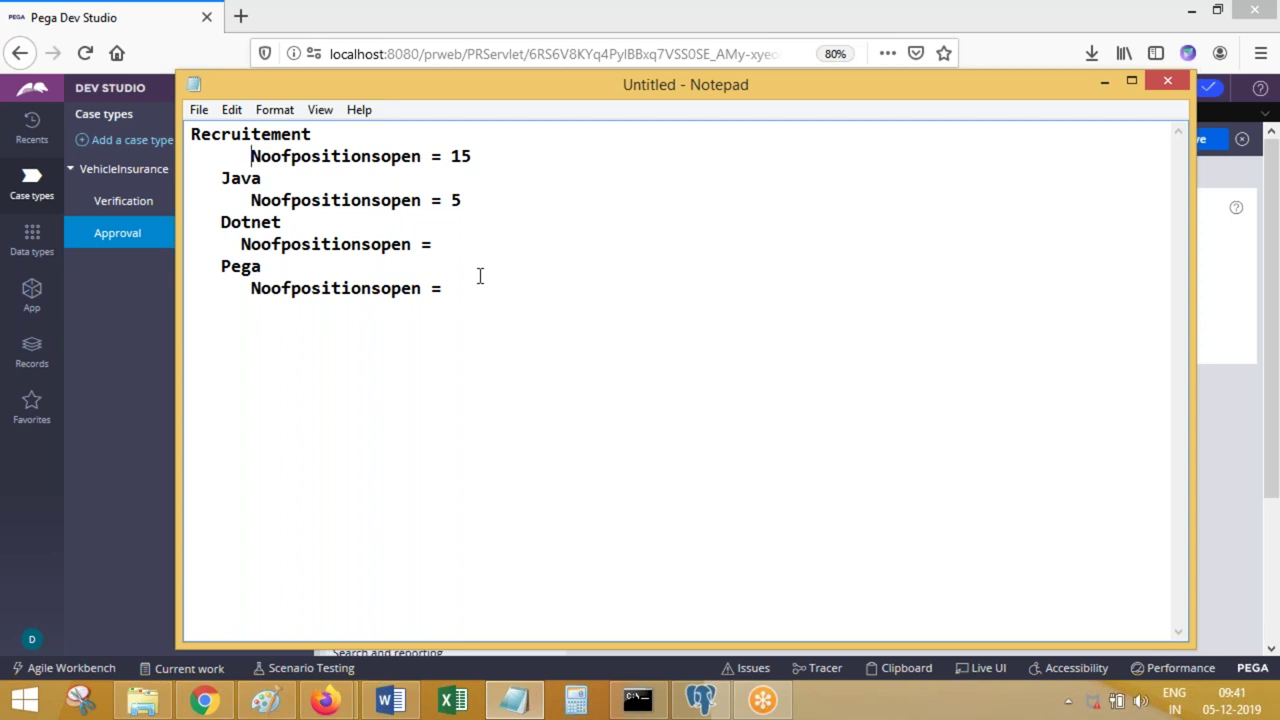
Step: Set Noofpositionsopen to 5 under both Dotnet and Pega
{"action": "left_click", "coordinate": [480, 200]}
{"action": "left_click", "coordinate": [456, 243]}
{"action": "type", "text": "5"}
{"action": "left_click", "coordinate": [460, 288]}
{"action": "type", "text": "5"}
Step: Add the line NoOfPositionsFilled = 0 directly below Java's Noofpositionsopen line with the same indentation
{"action": "left_click", "coordinate": [468, 200]}
{"action": "key", "text": "Left"}
{"action": "key", "text": "shift+Right"}
{"action": "left_click", "coordinate": [467, 201]}
{"action": "key", "text": "Return"}
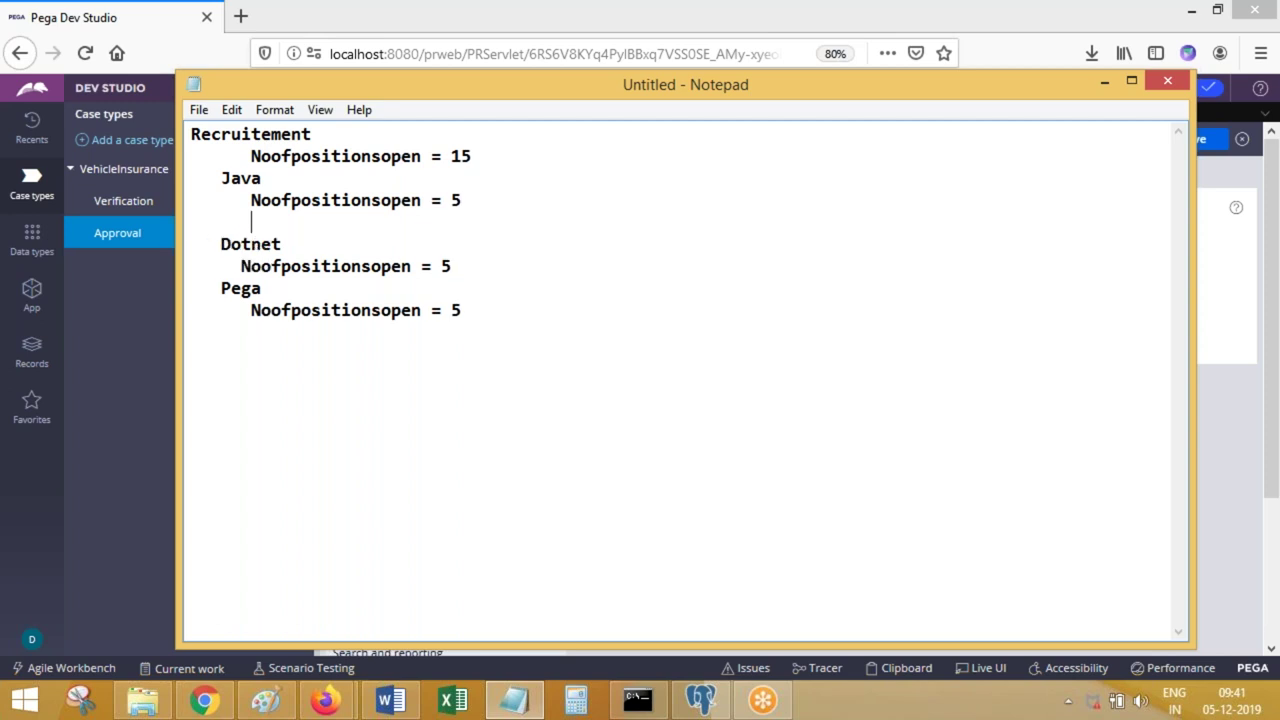
{"action": "type", "text": "NoOfPos"}
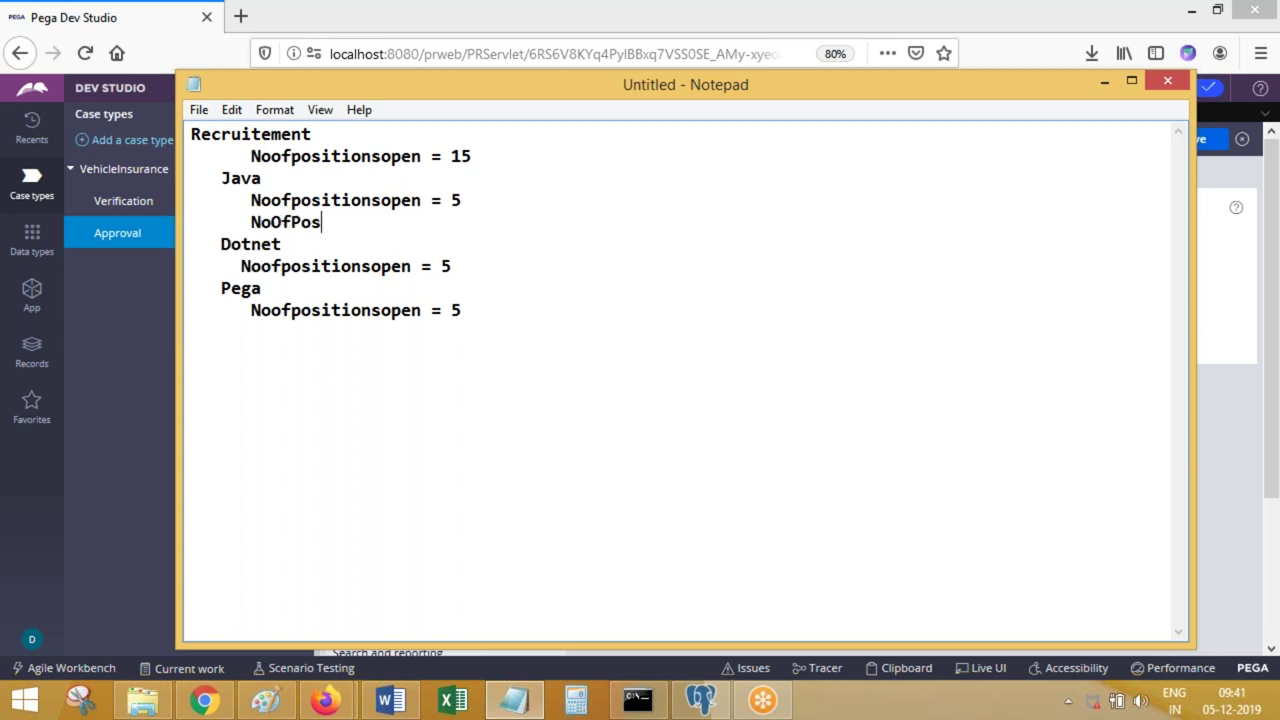
{"action": "type", "text": "itionsFille"}
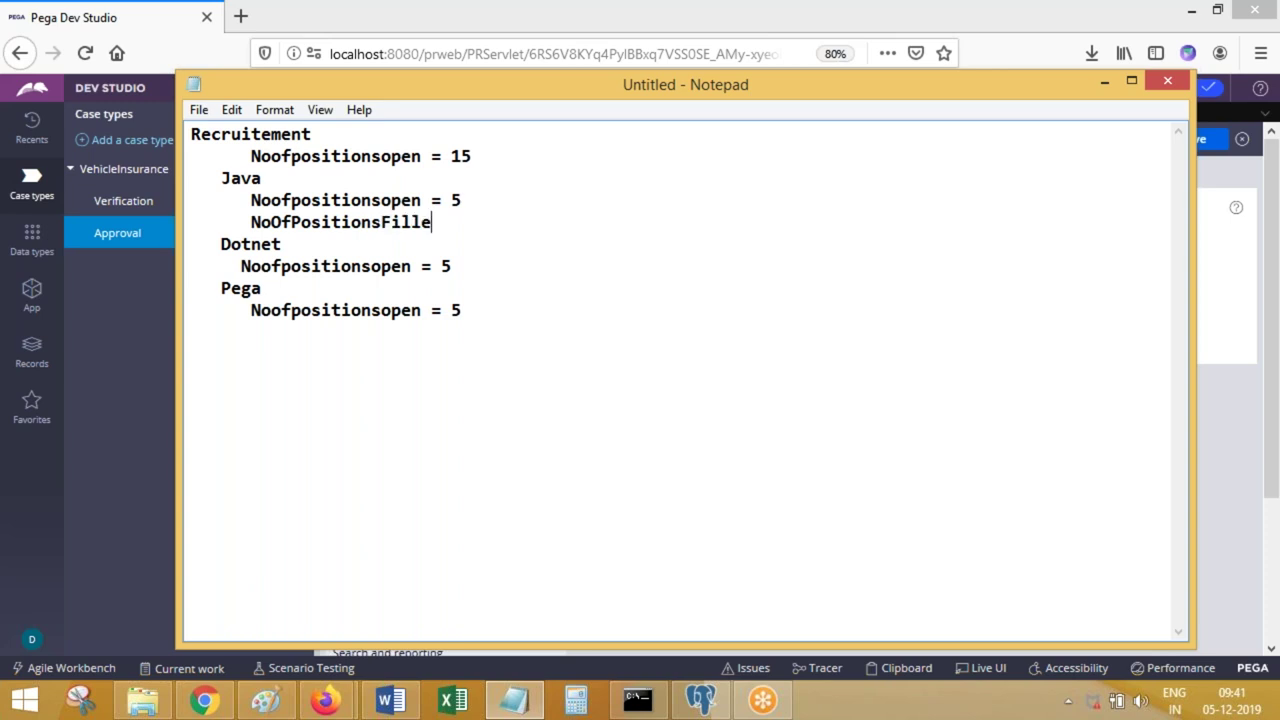
{"action": "type", "text": "d = 0"}
Step: Copy the NoOfPositionsFilled = 0 line below Dotnet's Noofpositionsopen line and align it with that line
{"action": "key", "text": "shift+Home"}
{"action": "key", "text": "ctrl+c"}
{"action": "left_click", "coordinate": [506, 264]}
{"action": "key", "text": "Return"}
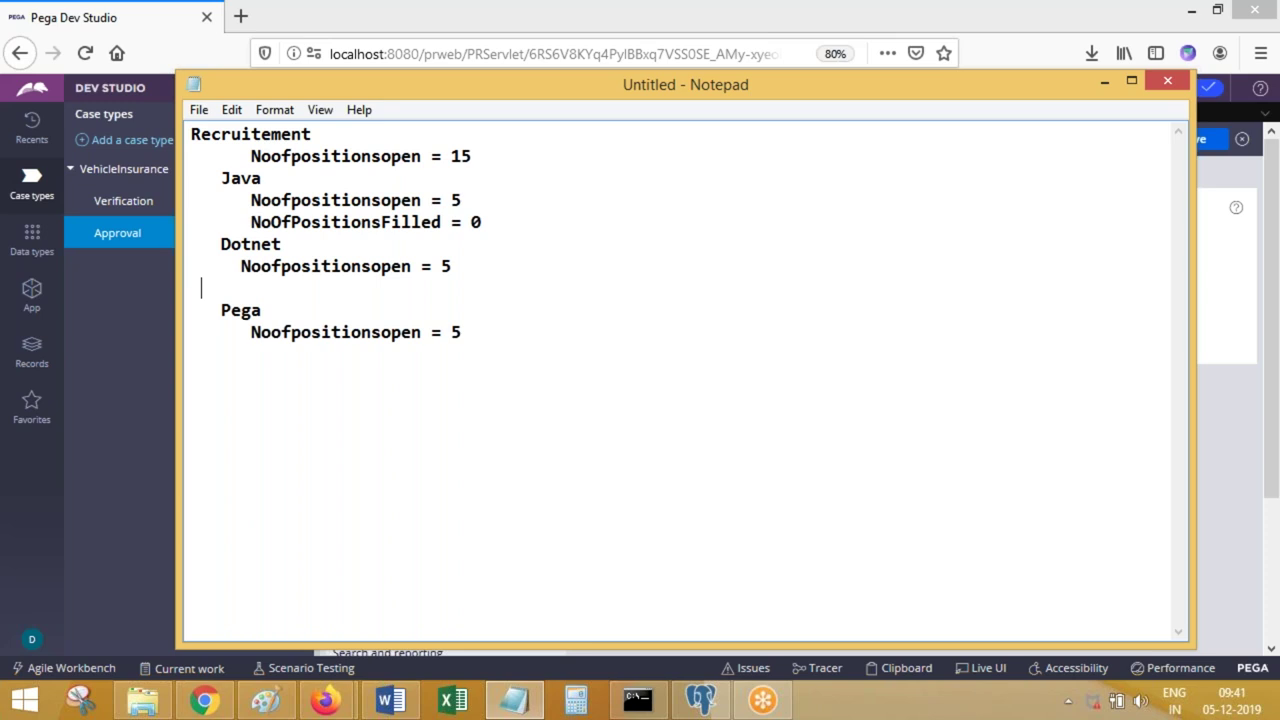
{"action": "key", "text": "ctrl+v"}
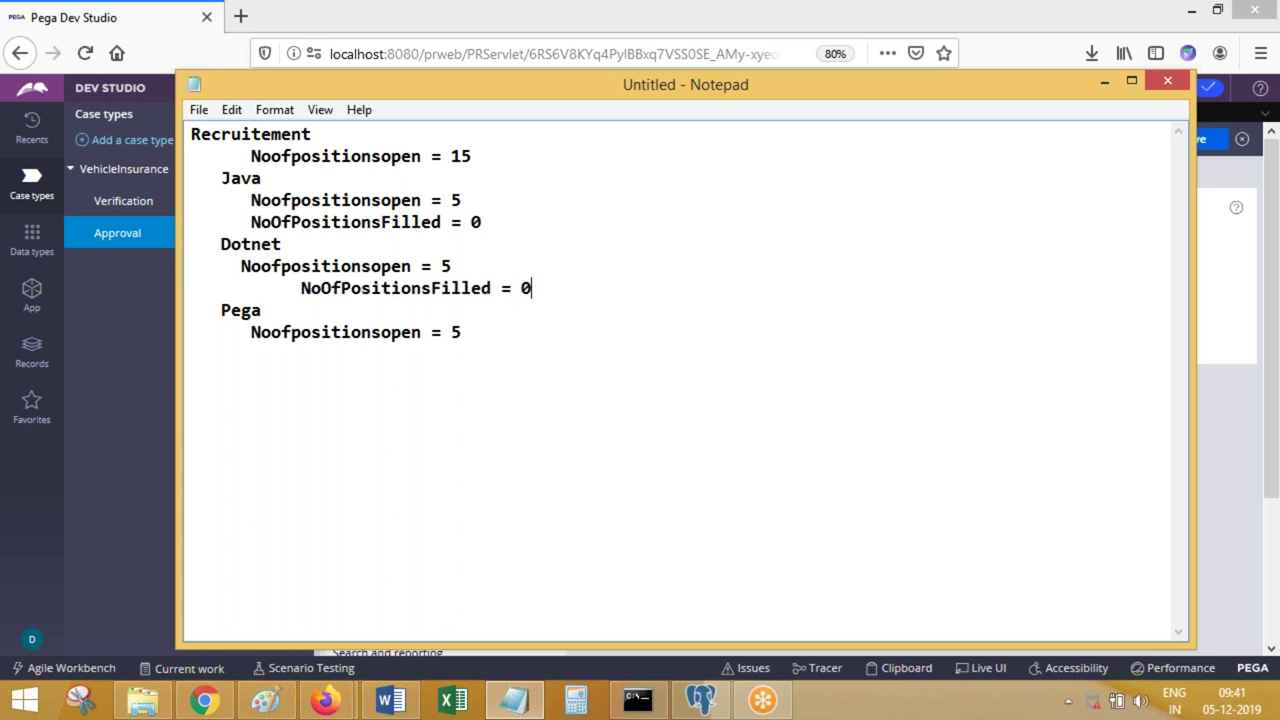
{"action": "key", "text": "ctrl+z"}
{"action": "key", "text": "Return"}
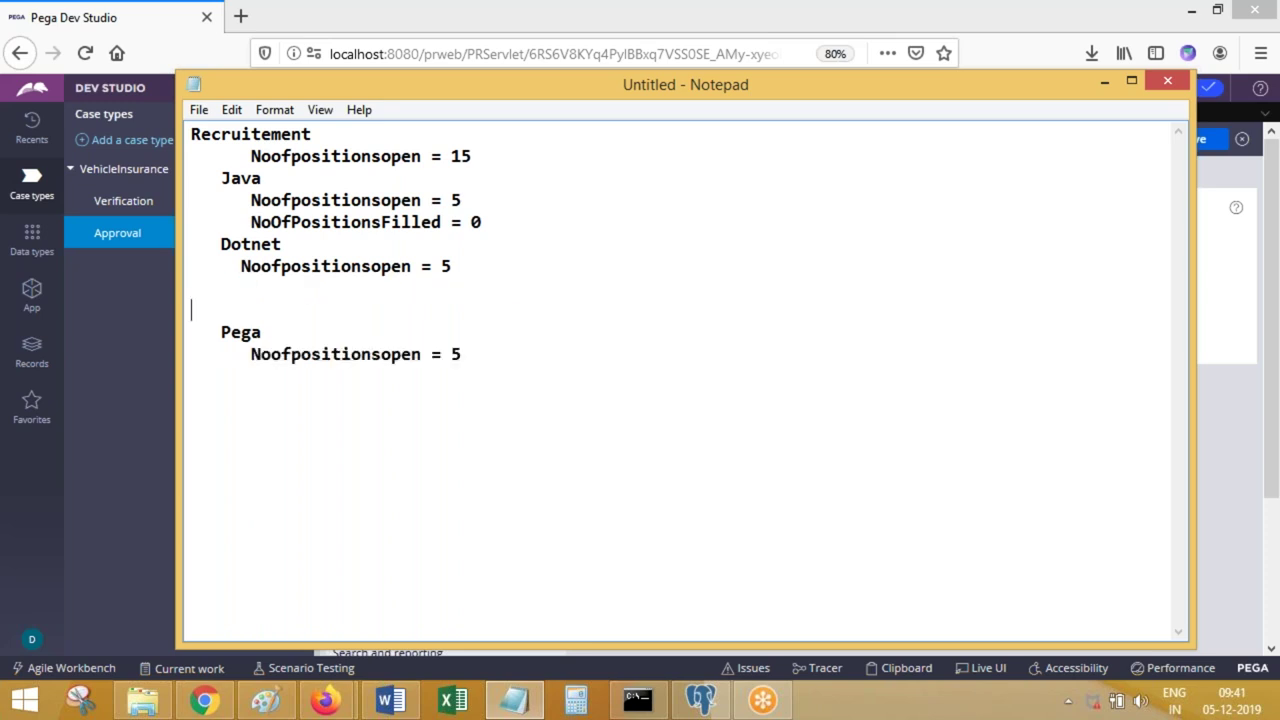
{"action": "key", "text": "ctrl+v"}
{"action": "left_click", "coordinate": [246, 311]}
{"action": "key", "text": "BackSpace"}
{"action": "key", "text": "BackSpace"}
{"action": "key", "text": "BackSpace"}
{"action": "key", "text": "BackSpace"}
{"action": "key", "text": "BackSpace"}
{"action": "key", "text": "BackSpace"}
{"action": "key", "text": "BackSpace"}
{"action": "key", "text": "BackSpace"}
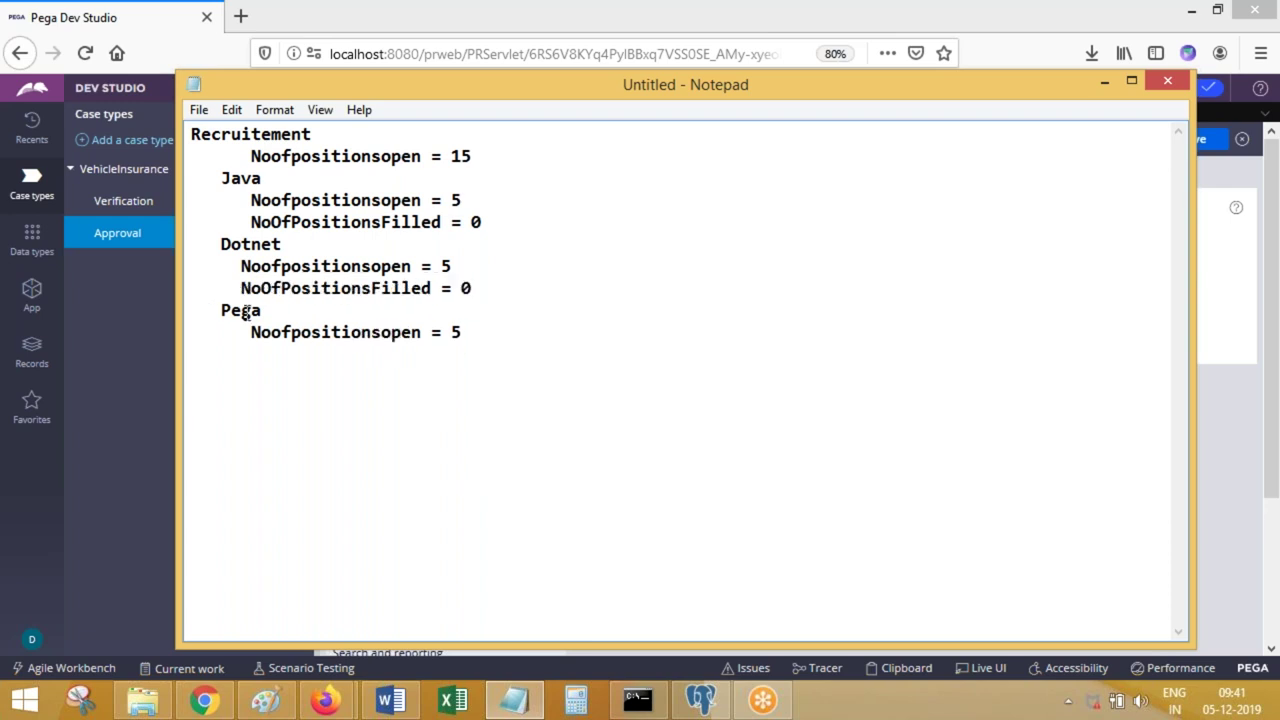
Step: Add the copied NoOfPositionsFilled = 0 line below the Noofpositionsopen lines of Pega and Recruitement
{"action": "left_click", "coordinate": [474, 334]}
{"action": "key", "text": "Return"}
{"action": "key", "text": "ctrl+v"}
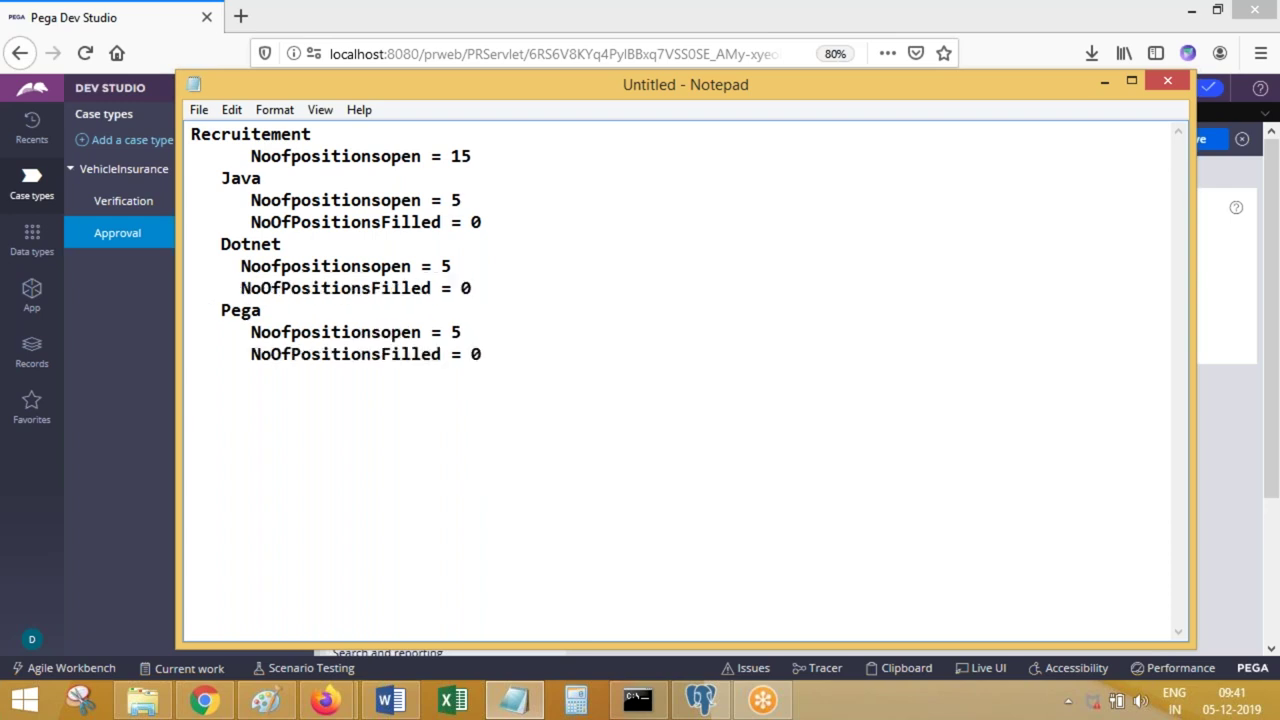
{"action": "left_click", "coordinate": [477, 143]}
{"action": "key", "text": "Return"}
{"action": "key", "text": "ctrl+v"}
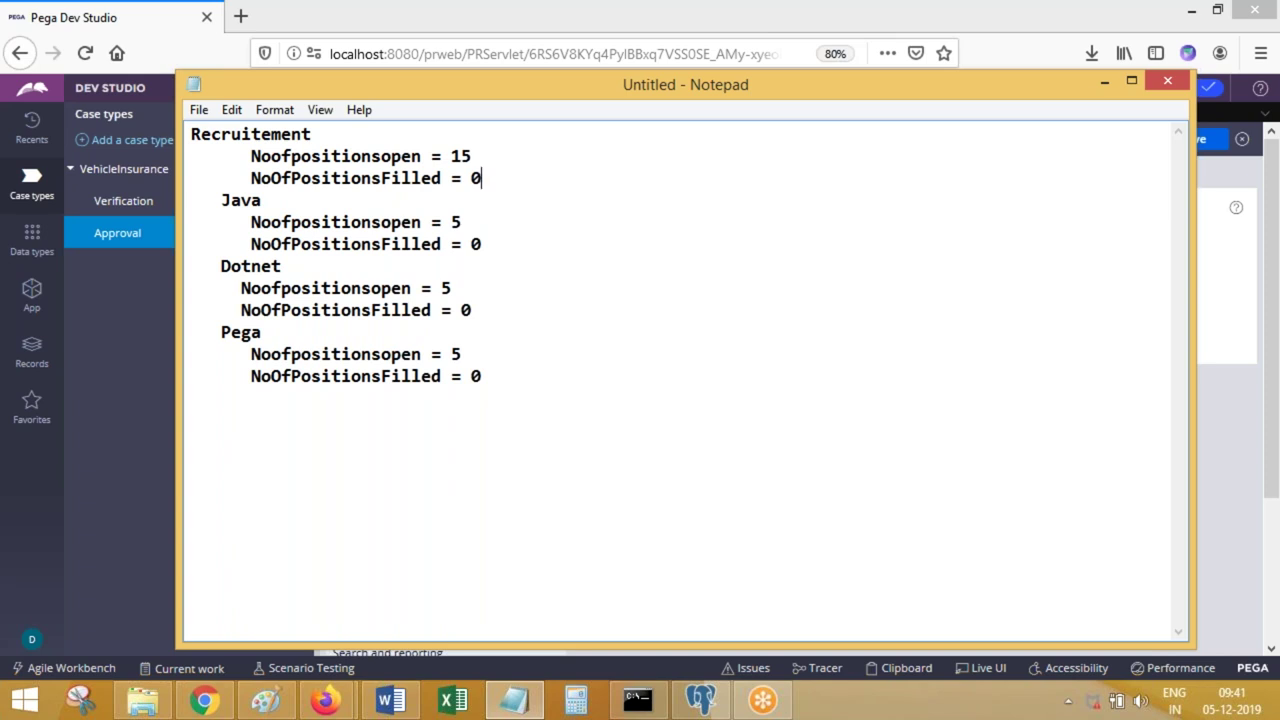
Step: Set NoOfPositionsFilled to 2 under both Java and Recruitement
{"action": "left_click", "coordinate": [488, 243]}
{"action": "key", "text": "BackSpace"}
{"action": "type", "text": "2"}
{"action": "left_click", "coordinate": [489, 177]}
{"action": "key", "text": "BackSpace"}
{"action": "type", "text": "2"}
Step: Set NoOfPositionsFilled to 1 under Dotnet and to 3 under Recruitement
{"action": "left_click", "coordinate": [482, 311]}
{"action": "key", "text": "BackSpace"}
{"action": "type", "text": "1"}
{"action": "left_click", "coordinate": [506, 177]}
{"action": "key", "text": "BackSpace"}
{"action": "type", "text": "3"}
Step: Set NoOfPositionsFilled to 3 under Pega and to 6 under Recruitement
{"action": "left_click", "coordinate": [502, 370]}
{"action": "key", "text": "BackSpace"}
{"action": "type", "text": "3"}
{"action": "left_click", "coordinate": [492, 170]}
{"action": "key", "text": "BackSpace"}
{"action": "type", "text": "6"}
{"action": "left_click", "coordinate": [282, 310]}
{"action": "left_click", "coordinate": [342, 377]}
{"action": "left_click_drag", "start_coordinate": [481, 244], "coordinate": [462, 244]}
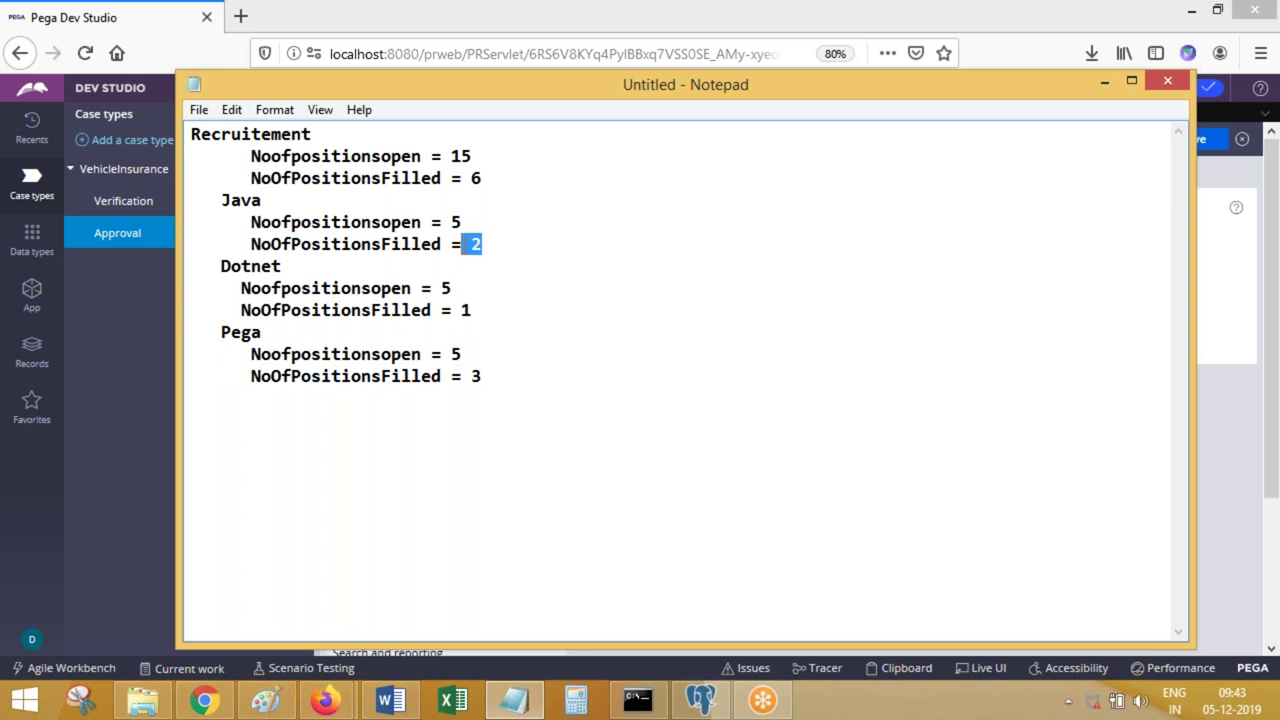
{"action": "left_click", "coordinate": [480, 244]}
Step: Switch to Pega Dev Studio and display the Calculations settings of the VehicleInsurance case type
{"action": "left_click", "coordinate": [1102, 82]}
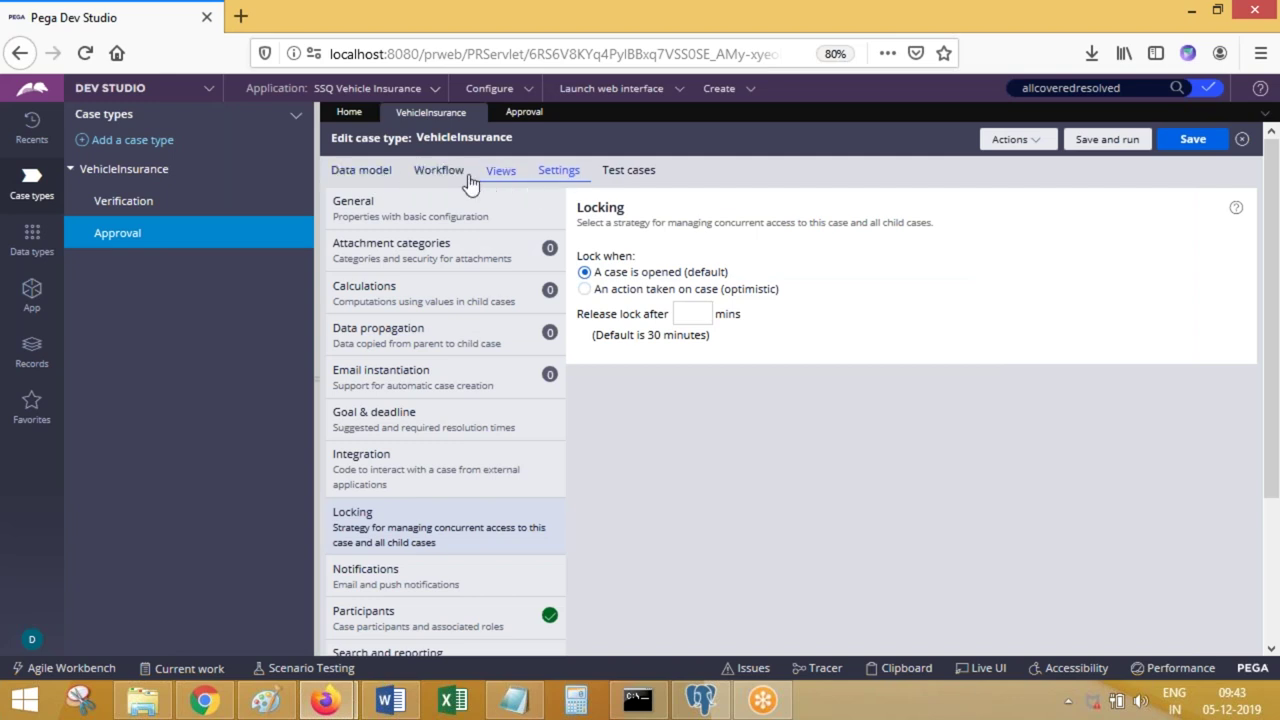
{"action": "left_click", "coordinate": [361, 170]}
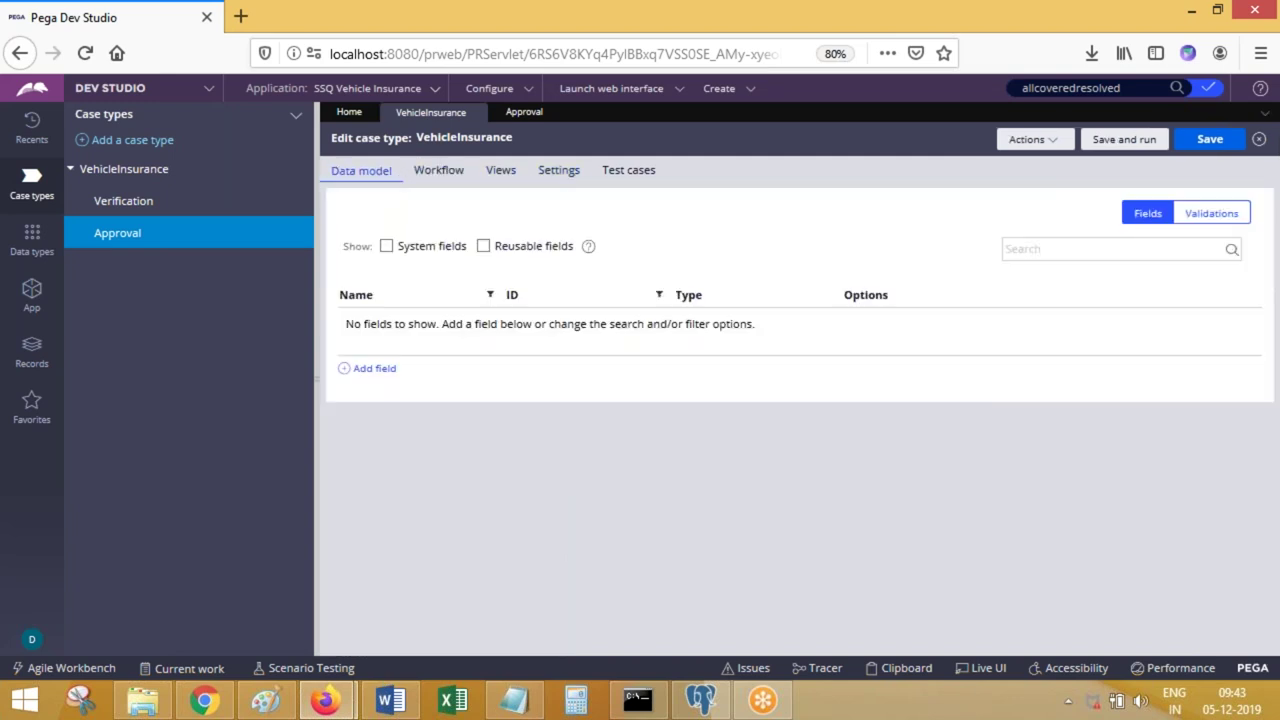
{"action": "left_click", "coordinate": [531, 171]}
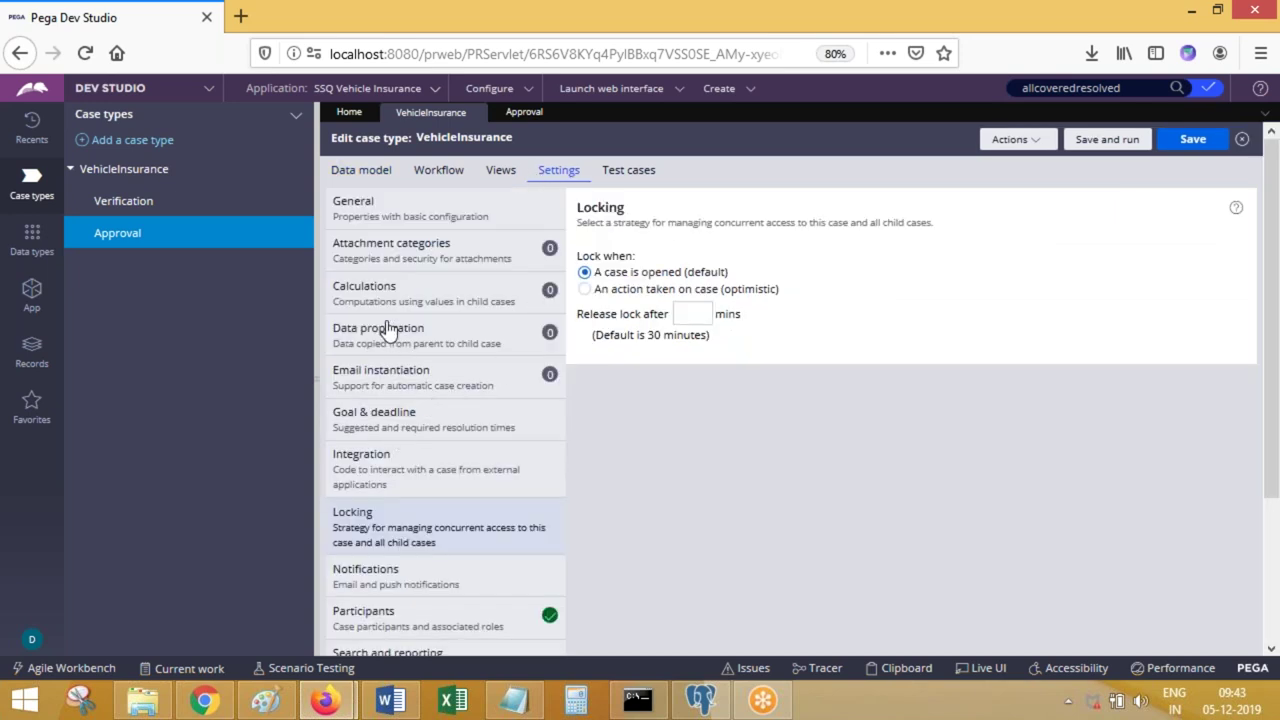
{"action": "left_click", "coordinate": [372, 295]}
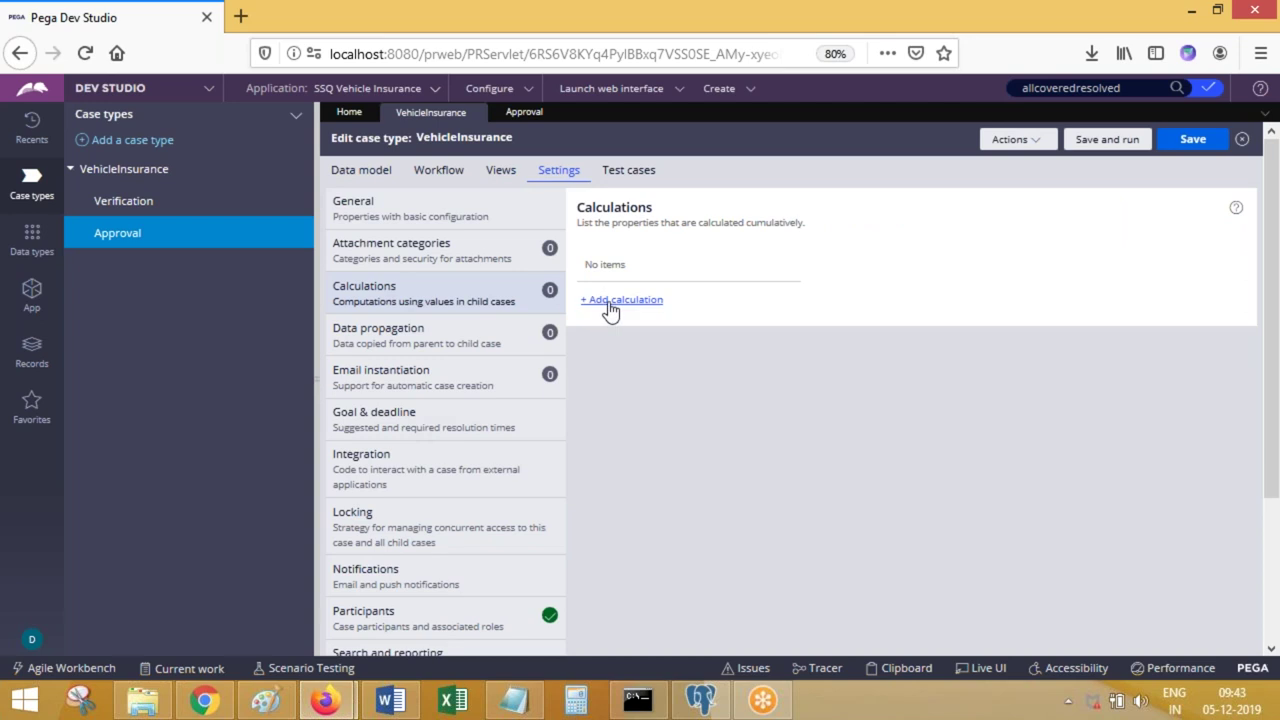
{"action": "left_click", "coordinate": [611, 311]}
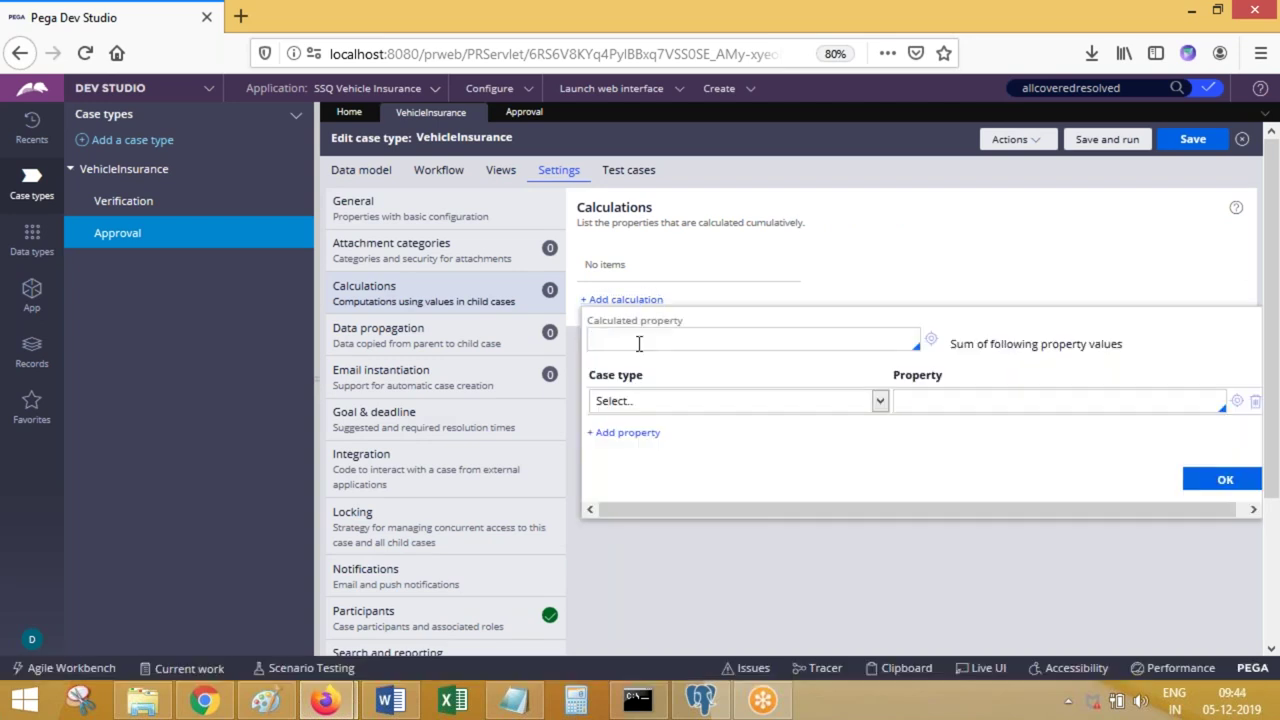
{"action": "left_click", "coordinate": [638, 342]}
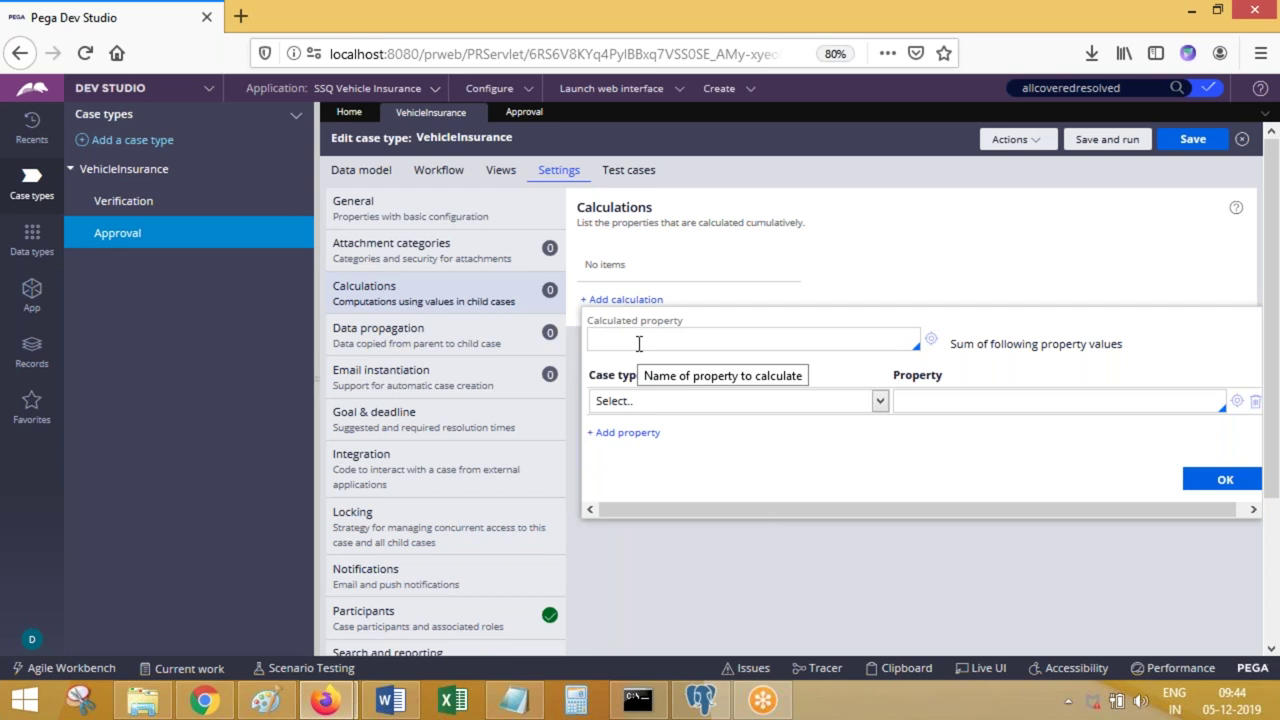
{"action": "type", "text": ".Prop1"}
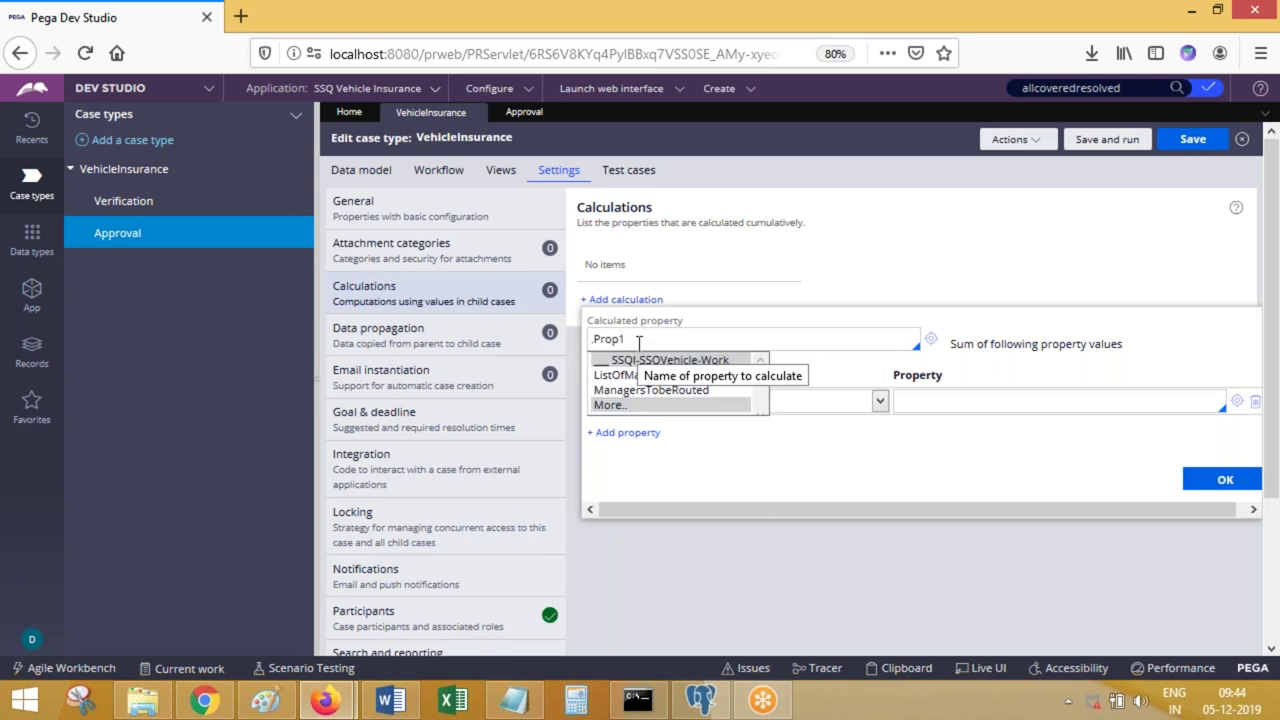
{"action": "left_click", "coordinate": [928, 238]}
Step: Start a calculation for property .Porp1 that sums .Prop1 from the SSQI-SSQVehicle-Work-VehicleInsurance-Verification case type
{"action": "left_click", "coordinate": [621, 299]}
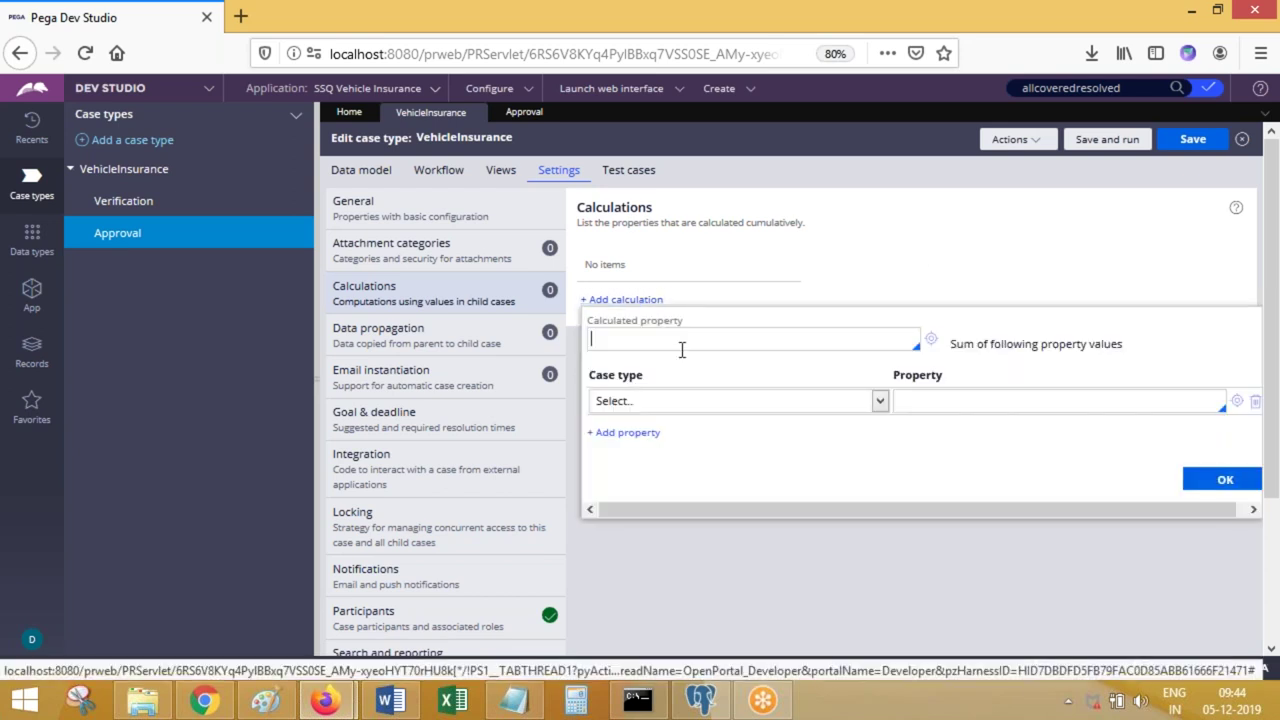
{"action": "type", "text": ".Porp1"}
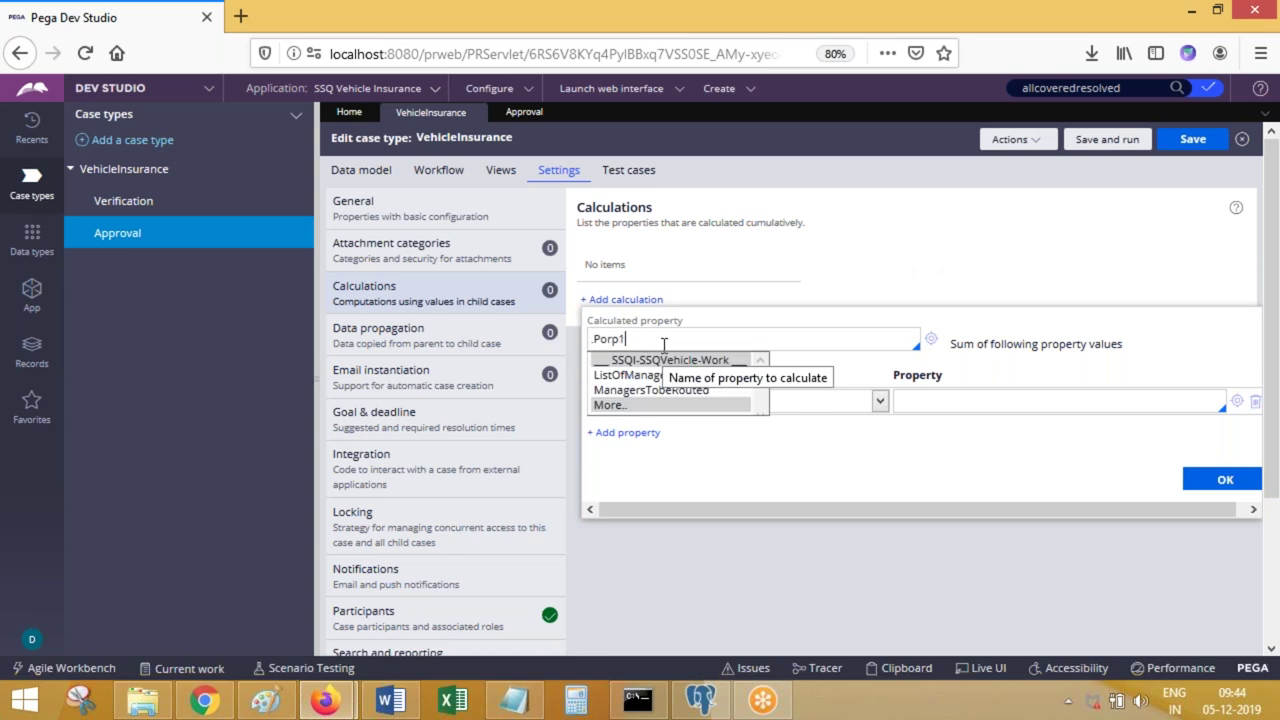
{"action": "left_click", "coordinate": [747, 400]}
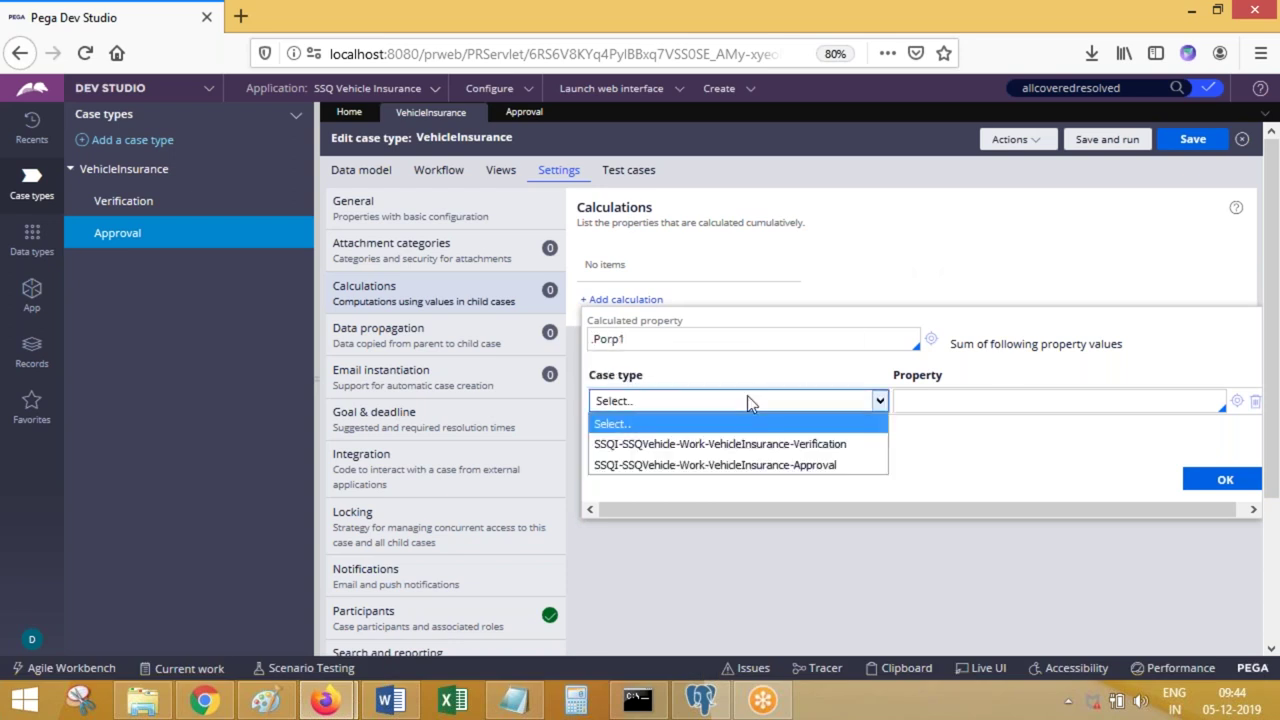
{"action": "left_click", "coordinate": [713, 442]}
{"action": "left_click", "coordinate": [926, 405]}
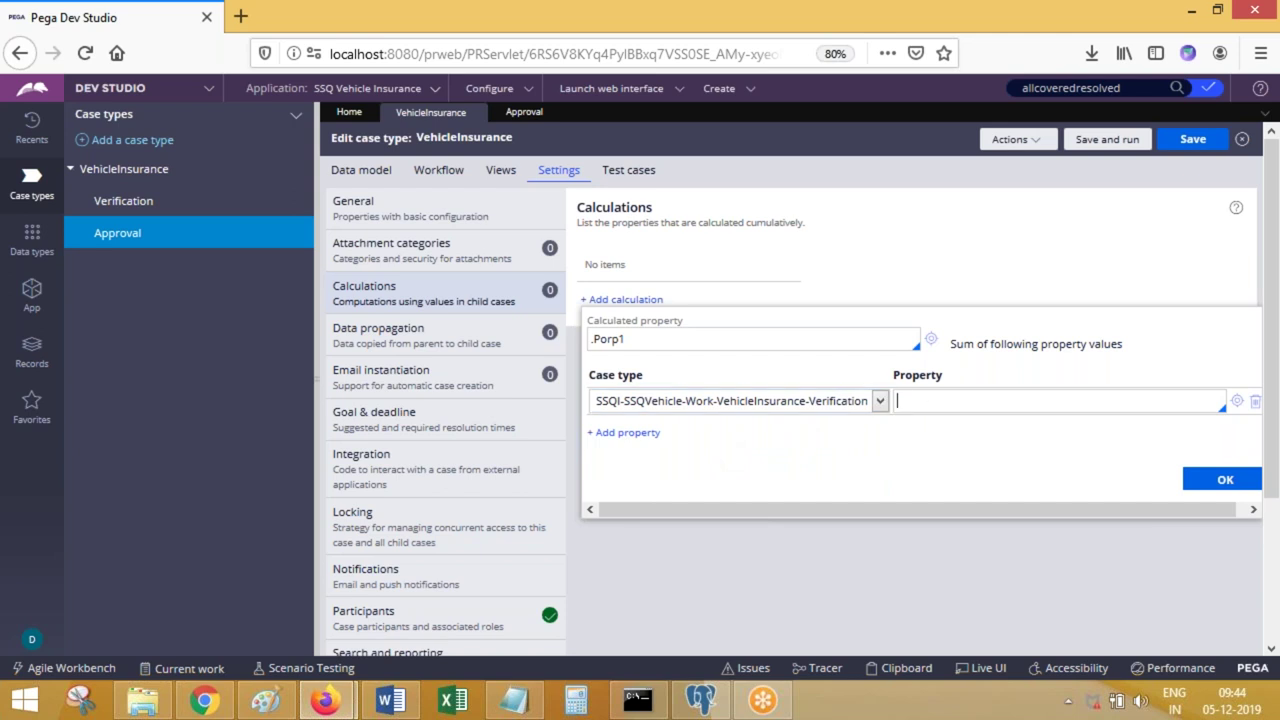
{"action": "type", "text": ".Prop2"}
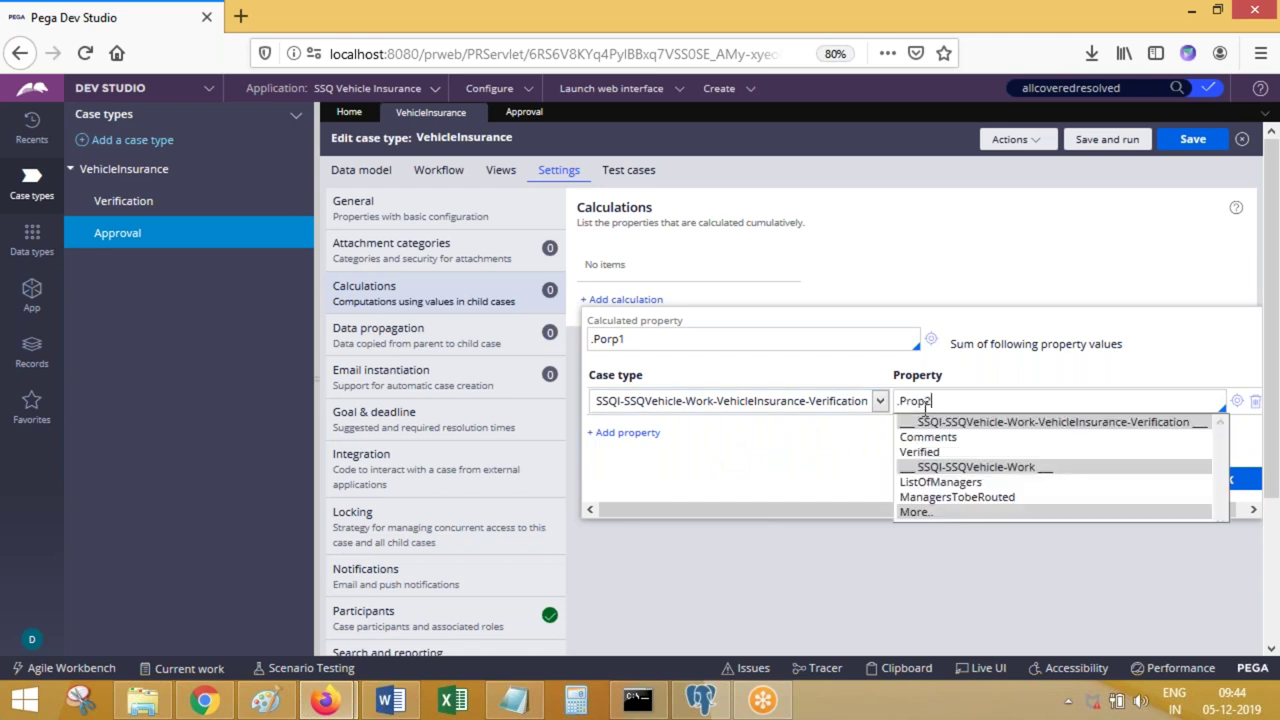
{"action": "key", "text": "BackSpace"}
{"action": "type", "text": "1"}
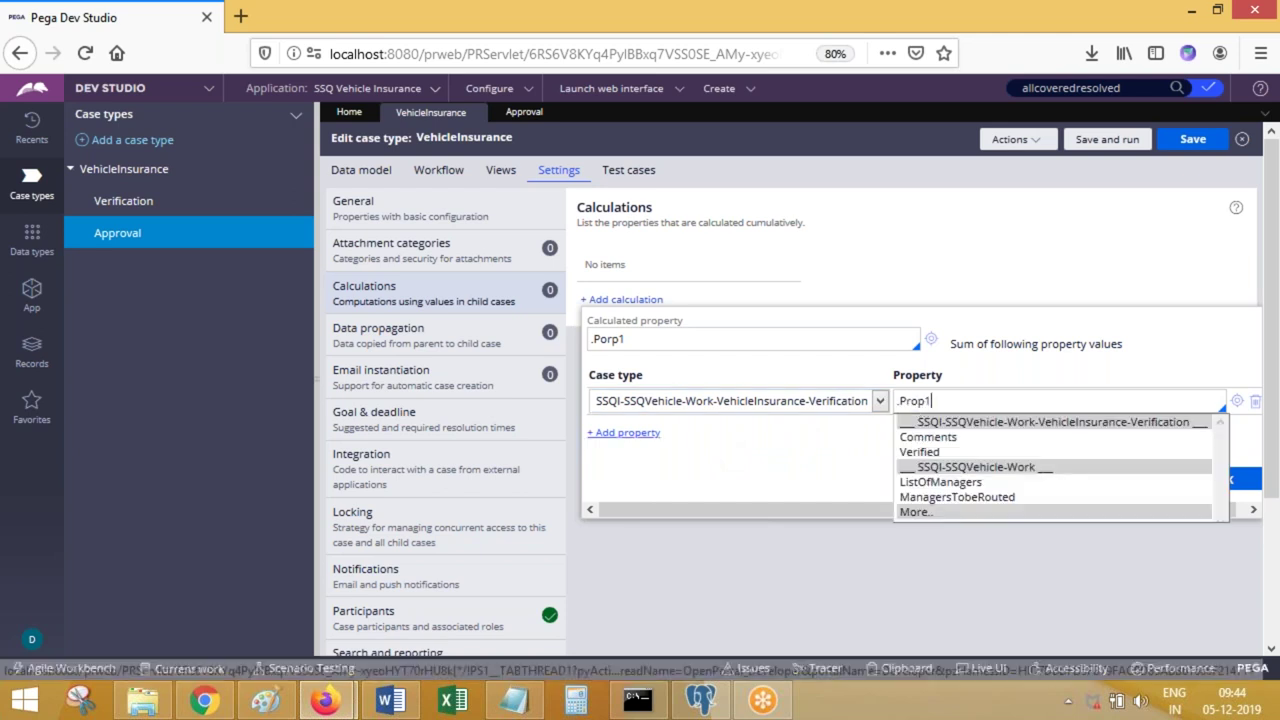
Step: Add property Y from the SSQI-SSQVehicle-Work-VehicleInsurance-Approval case type to the calculation's sum
{"action": "left_click", "coordinate": [623, 432]}
{"action": "left_click", "coordinate": [700, 428]}
{"action": "left_click", "coordinate": [683, 492]}
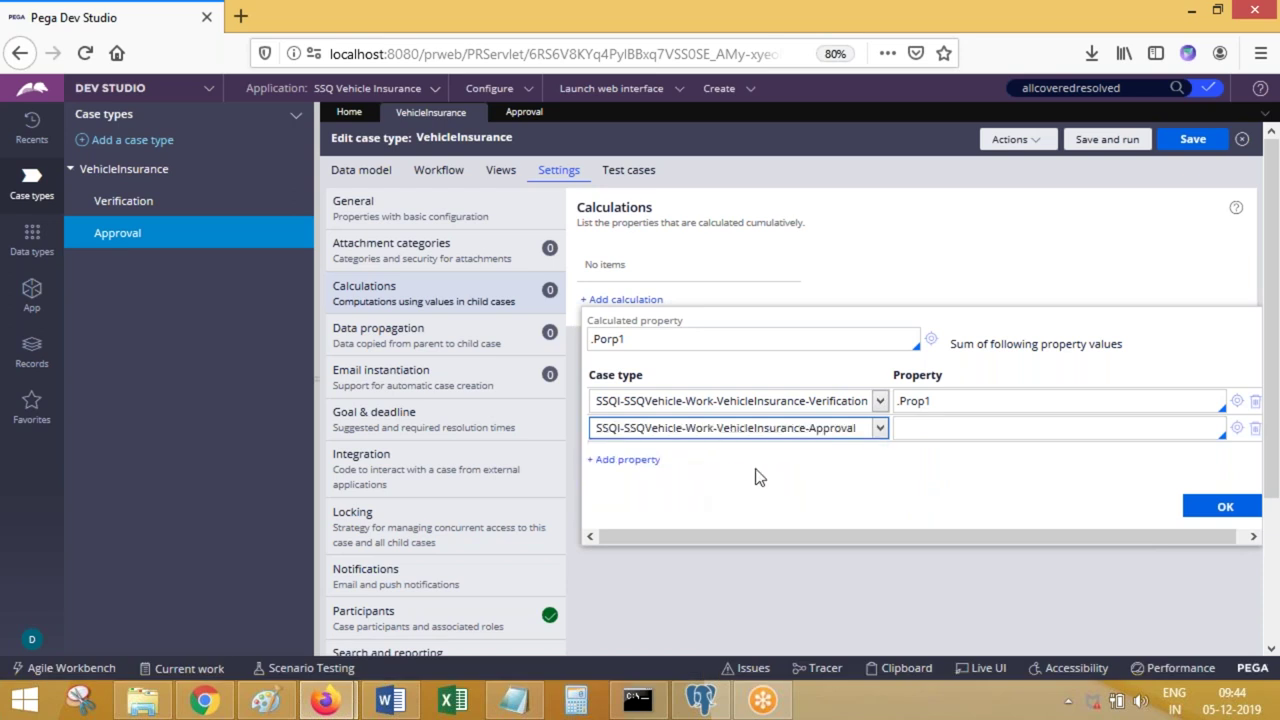
{"action": "left_click", "coordinate": [905, 428]}
{"action": "type", "text": "Y"}
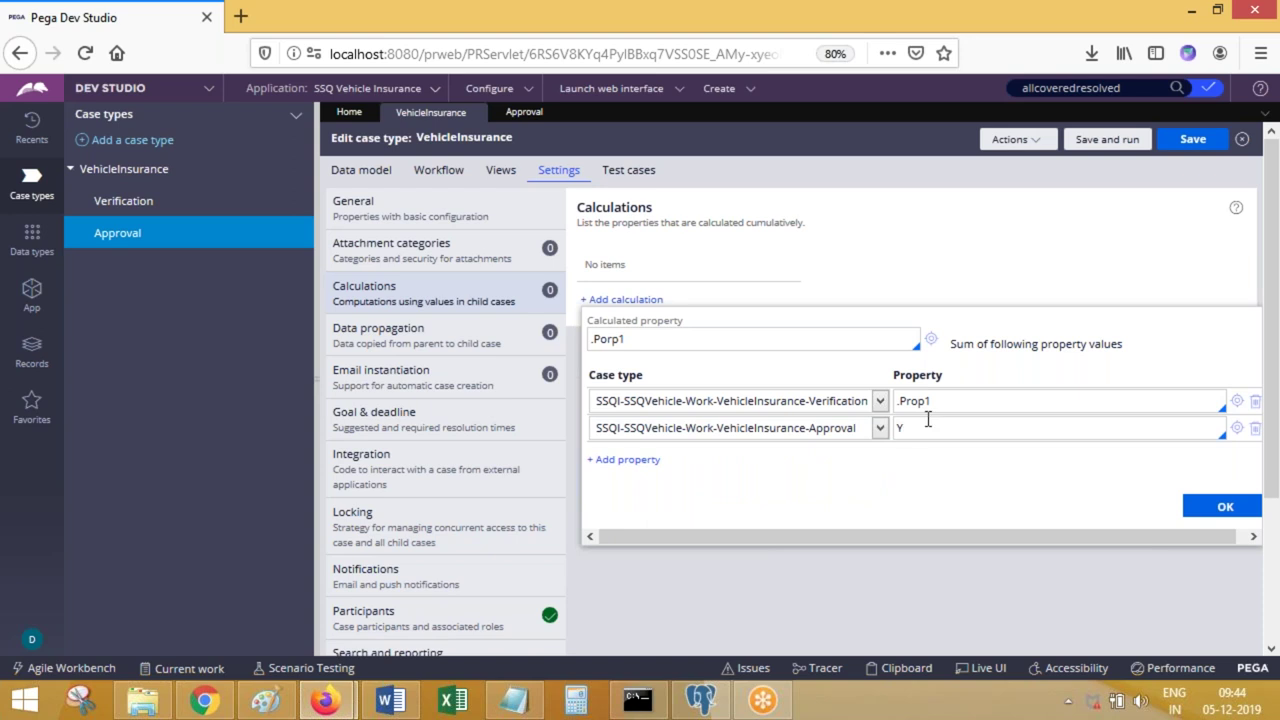
Step: Change the Verification case type's summed property to X and the calculated property to Z
{"action": "left_click_drag", "start_coordinate": [932, 401], "coordinate": [898, 408]}
{"action": "type", "text": "X"}
{"action": "left_click_drag", "start_coordinate": [625, 339], "coordinate": [564, 346]}
{"action": "type", "text": "Z"}
{"action": "left_click_drag", "start_coordinate": [618, 340], "coordinate": [588, 340]}
{"action": "left_click", "coordinate": [953, 397]}
Step: Compare the calculation's parent and child properties with the Recruitement example in Notepad, and return to Pega Dev Studio
{"action": "left_click", "coordinate": [505, 700]}
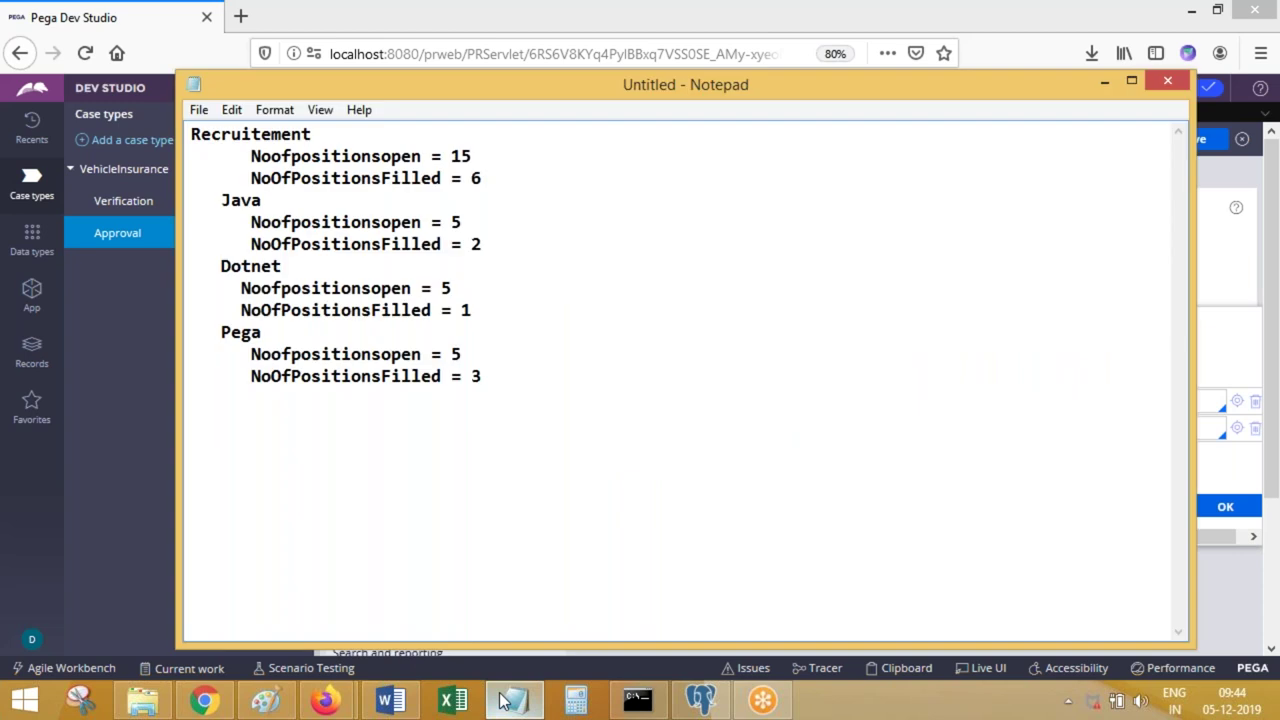
{"action": "left_click", "coordinate": [505, 700]}
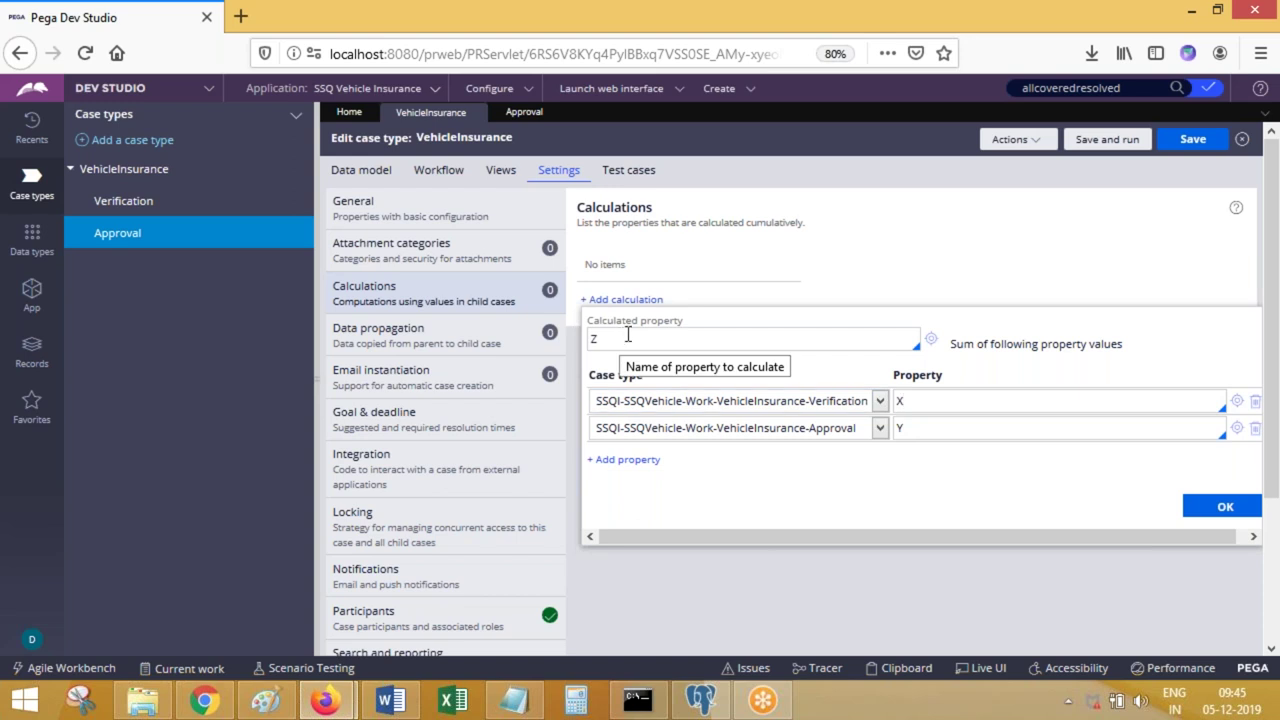
{"action": "left_click", "coordinate": [528, 705]}
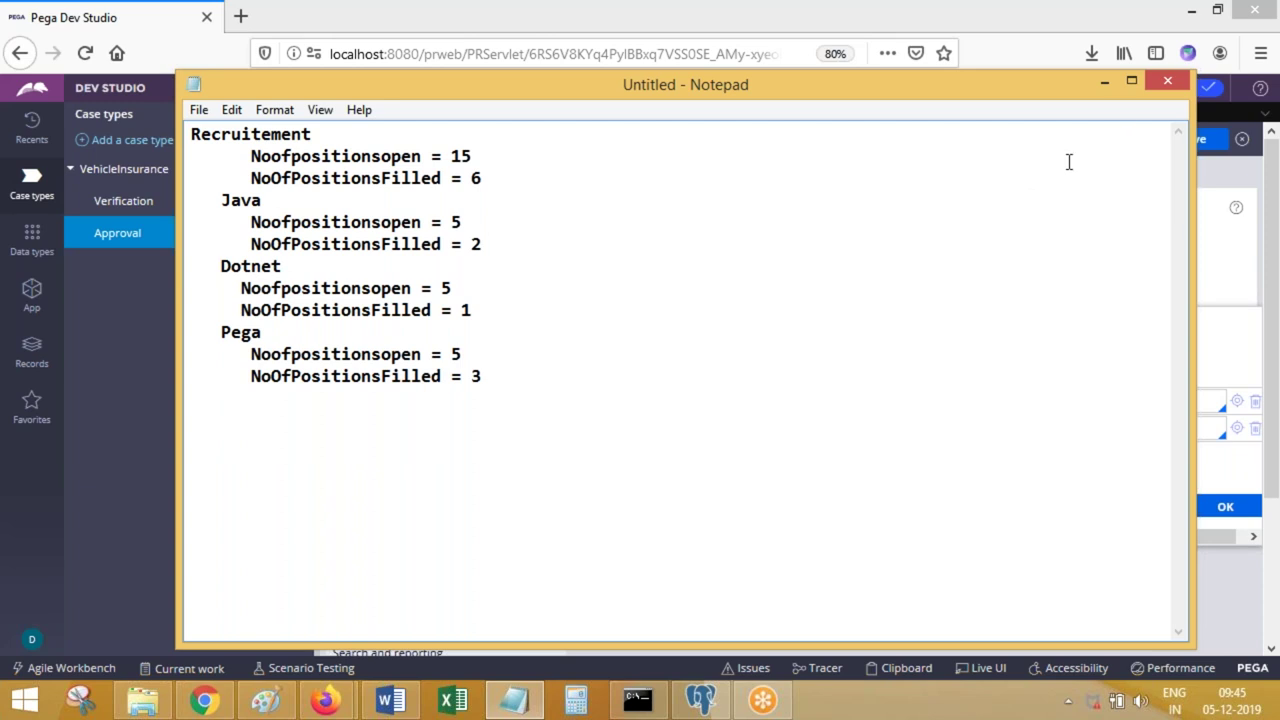
{"action": "left_click", "coordinate": [1104, 84]}
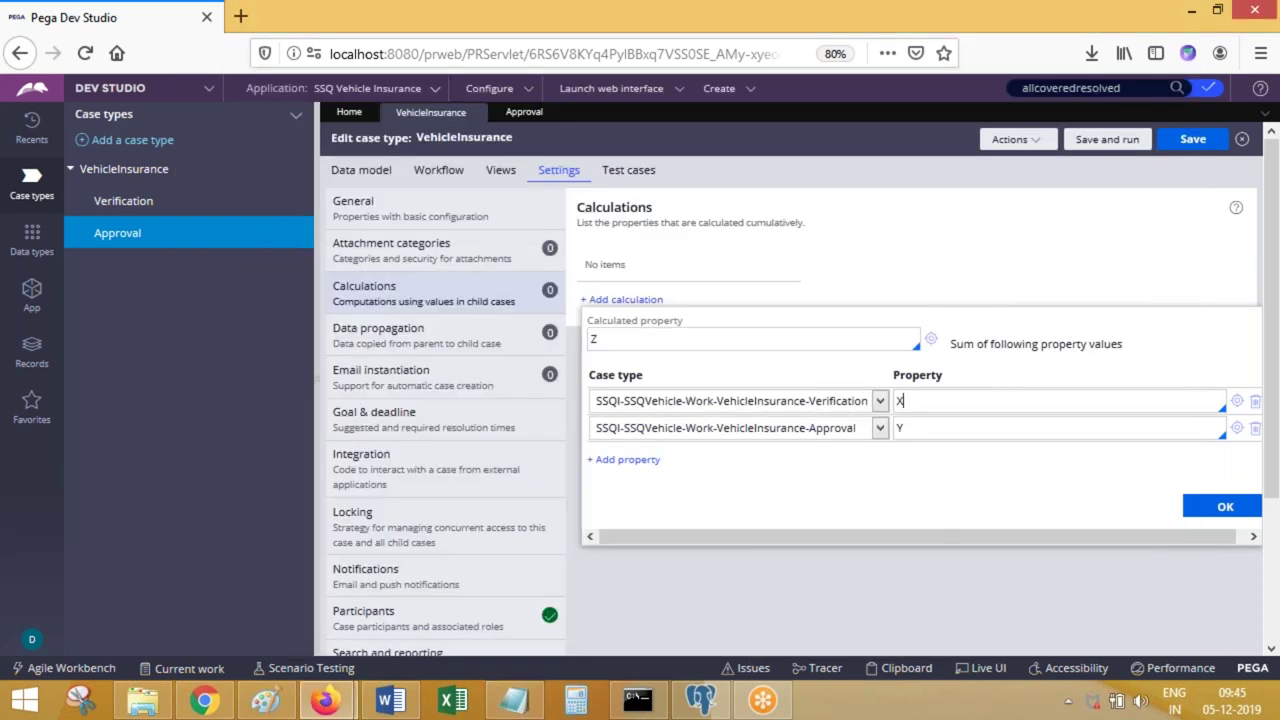
Step: Discard the unsaved calculation and close the VehicleInsurance and Approval case types
{"action": "left_click", "coordinate": [798, 645]}
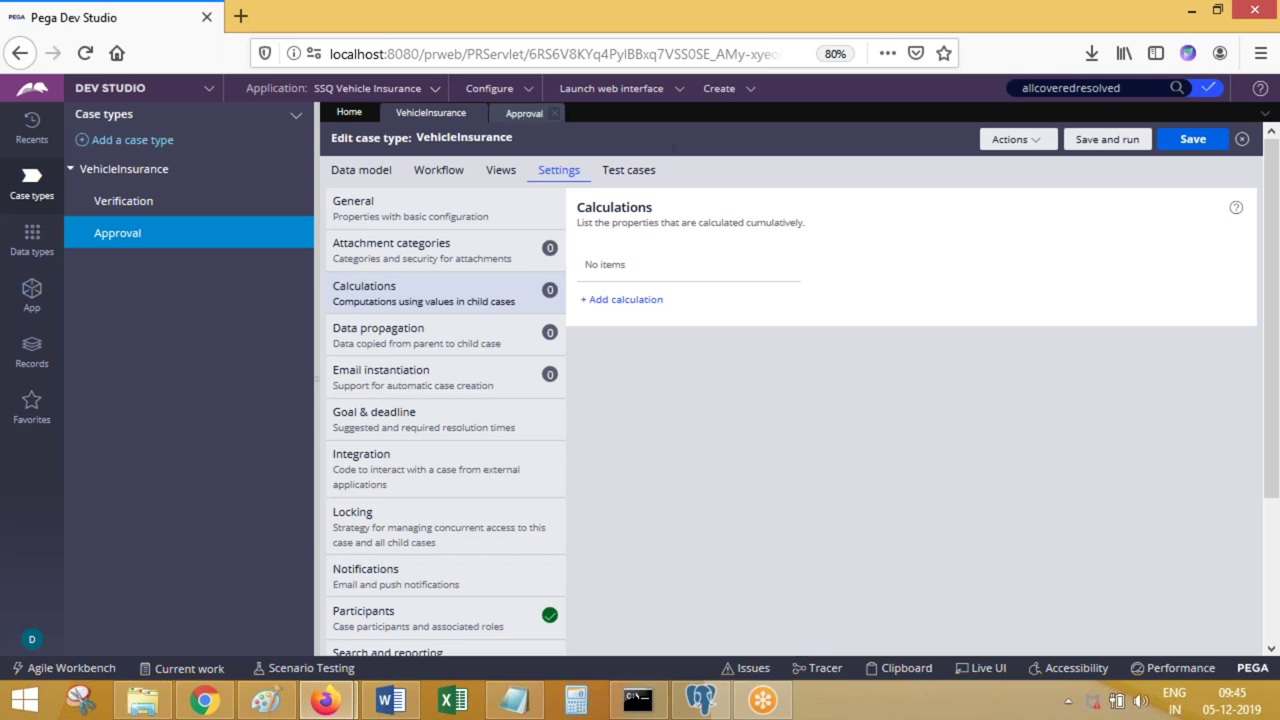
{"action": "left_click", "coordinate": [470, 124]}
{"action": "left_click", "coordinate": [1007, 427]}
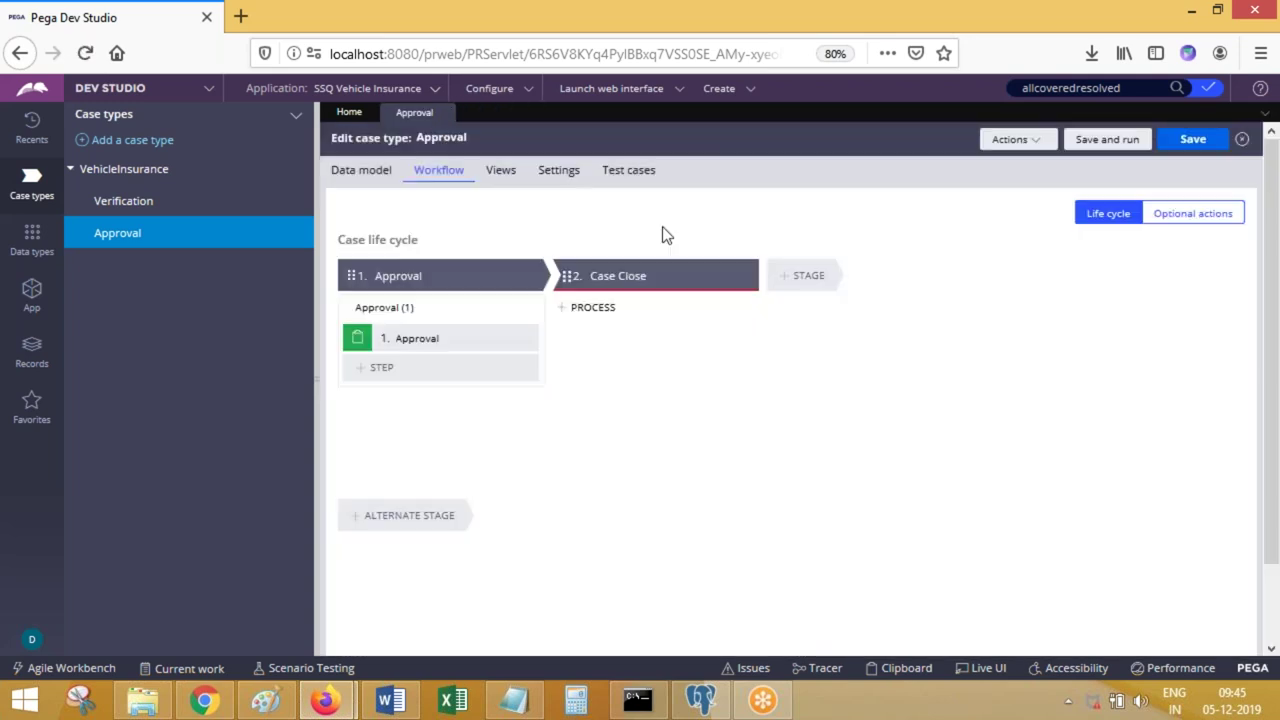
{"action": "left_click", "coordinate": [449, 112]}
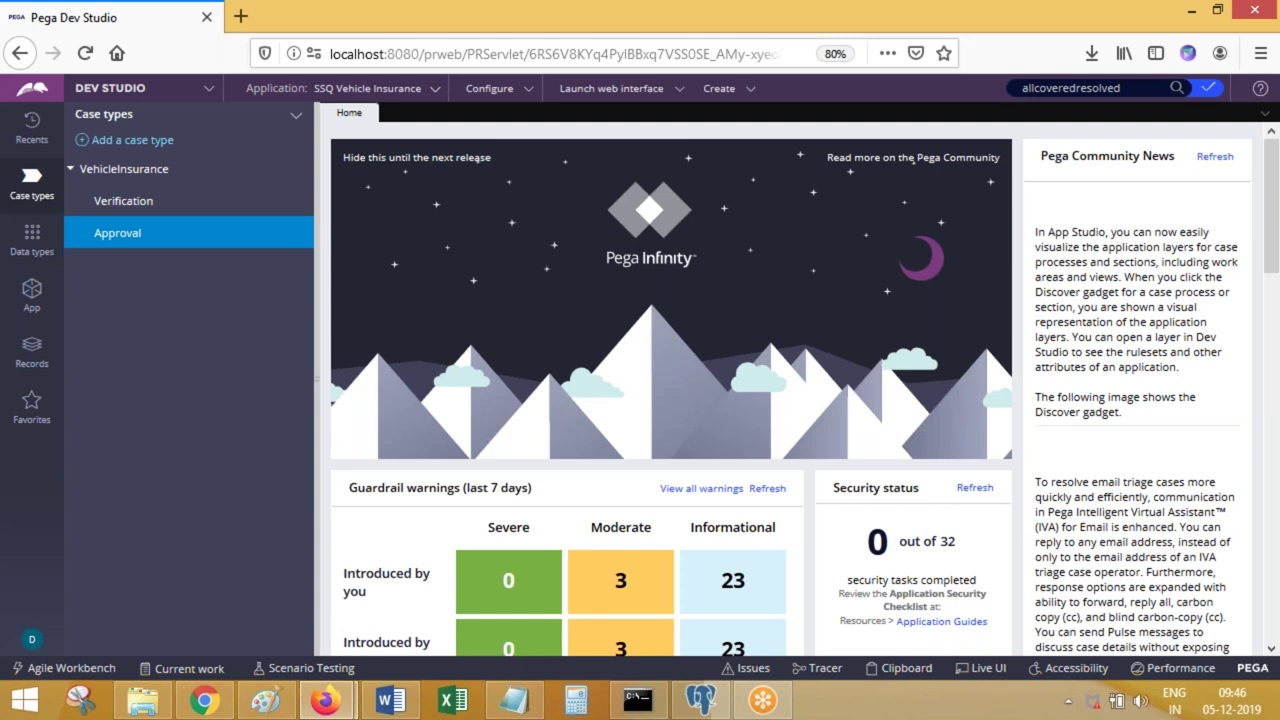
Step: Search the application's classes for SSQI-Data-
{"action": "left_click", "coordinate": [32, 292]}
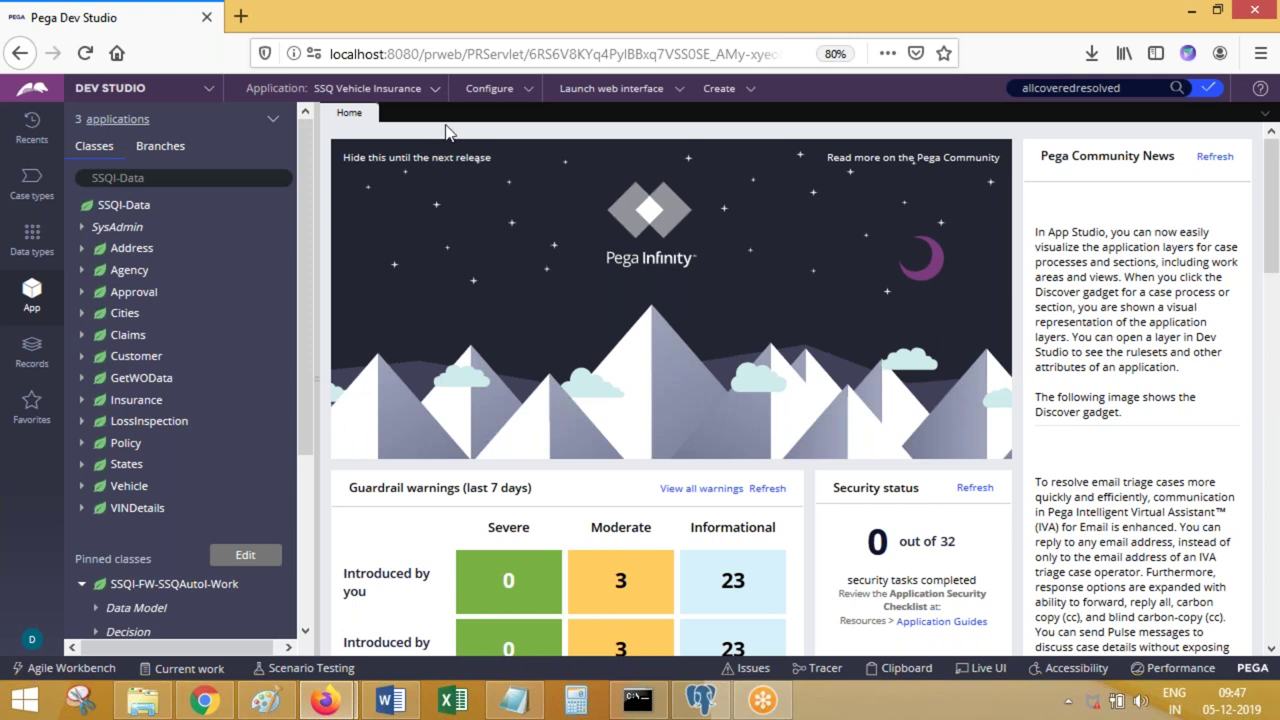
{"action": "left_click", "coordinate": [168, 176]}
{"action": "type", "text": "-"}
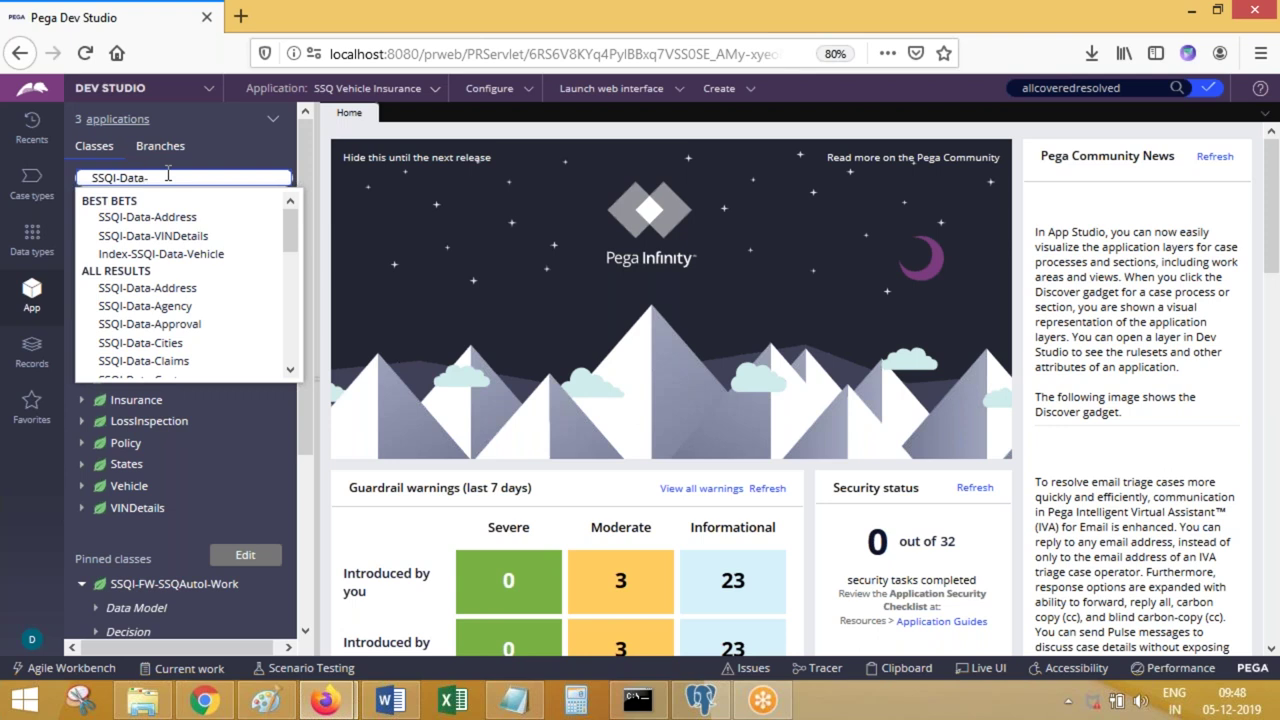
{"action": "key", "text": "Return"}
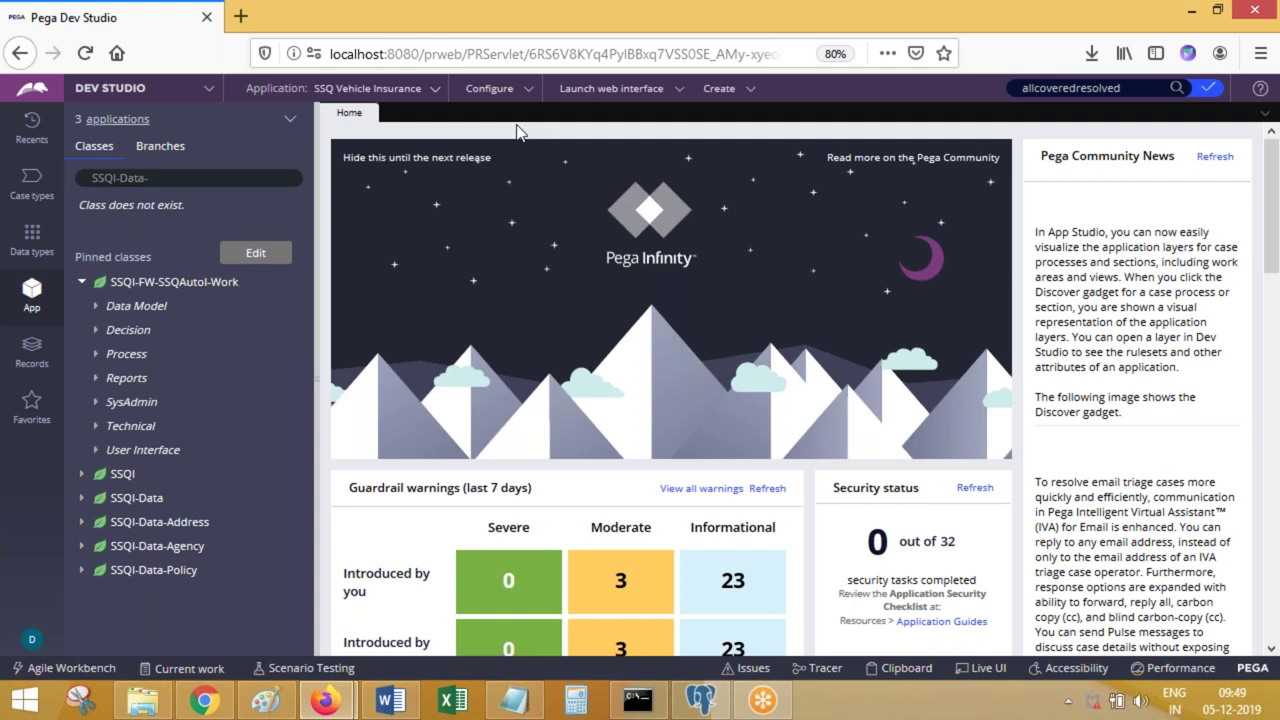
Step: Open the Tracer settings and review the list of rulesets to trace
{"action": "left_click", "coordinate": [188, 177]}
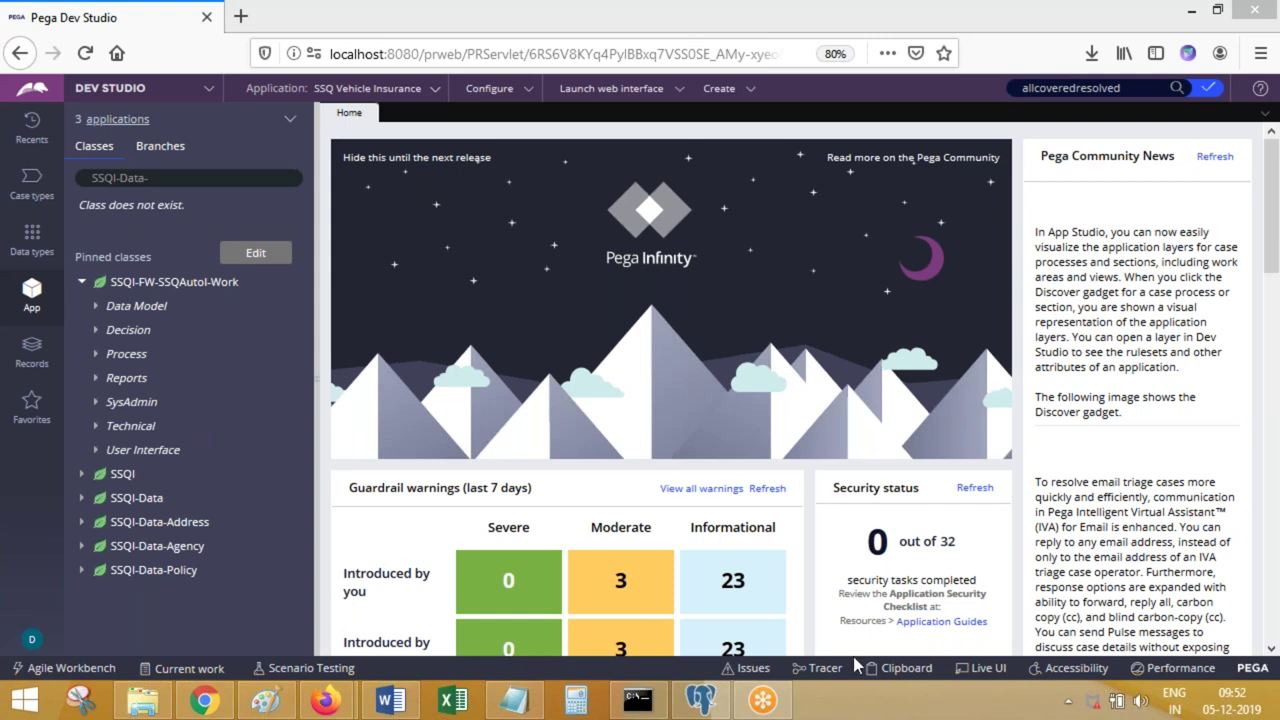
{"action": "left_click", "coordinate": [820, 668]}
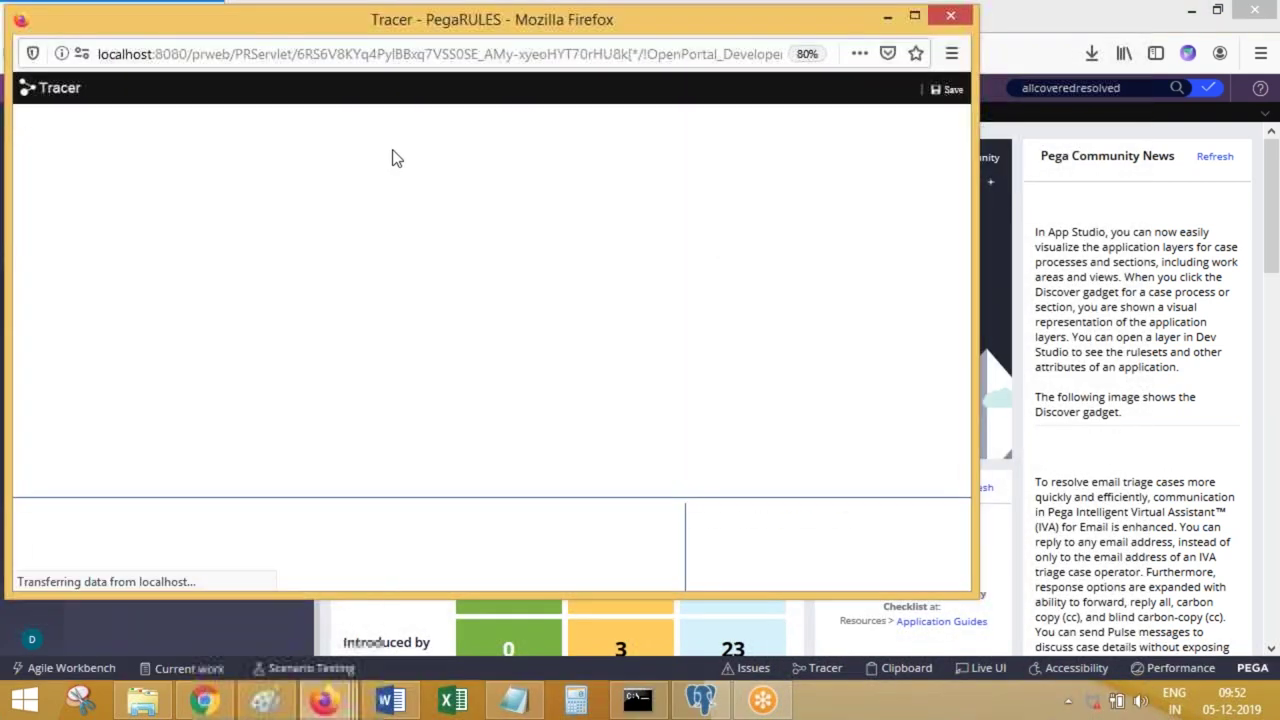
{"action": "left_click", "coordinate": [697, 93]}
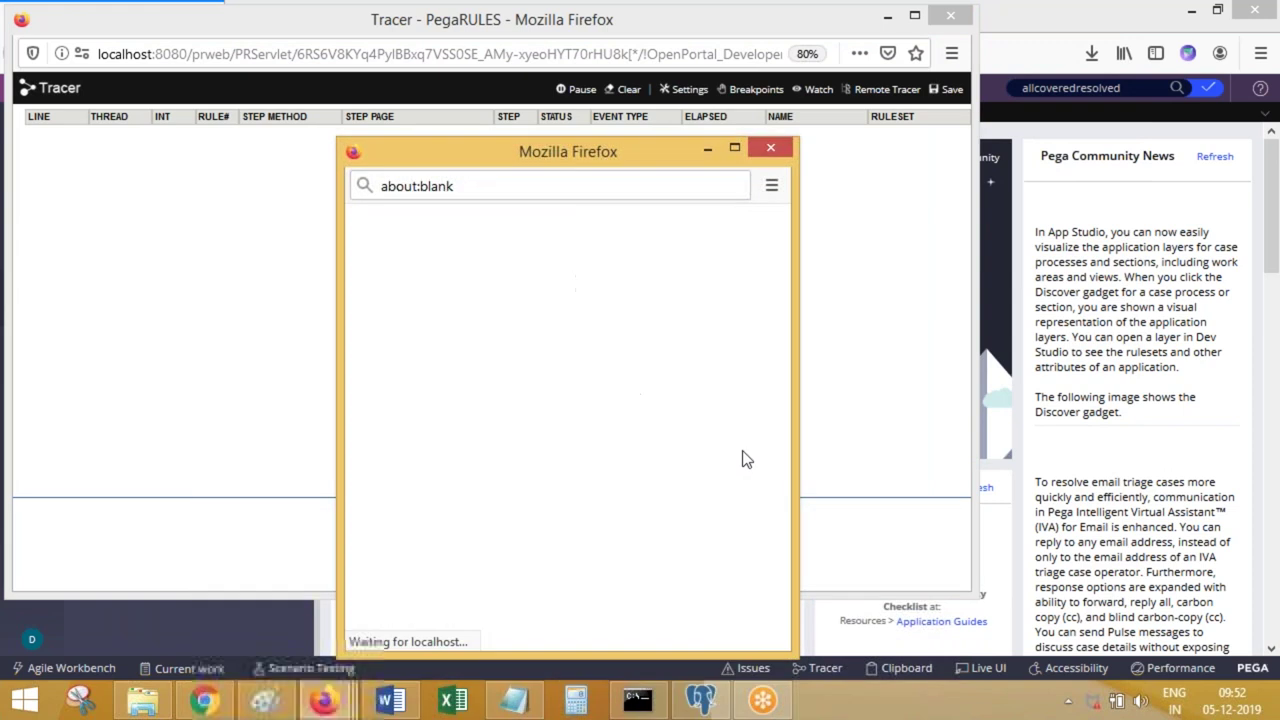
{"action": "scroll", "coordinate": [786, 563], "scroll_direction": "down", "scroll_amount": 10}
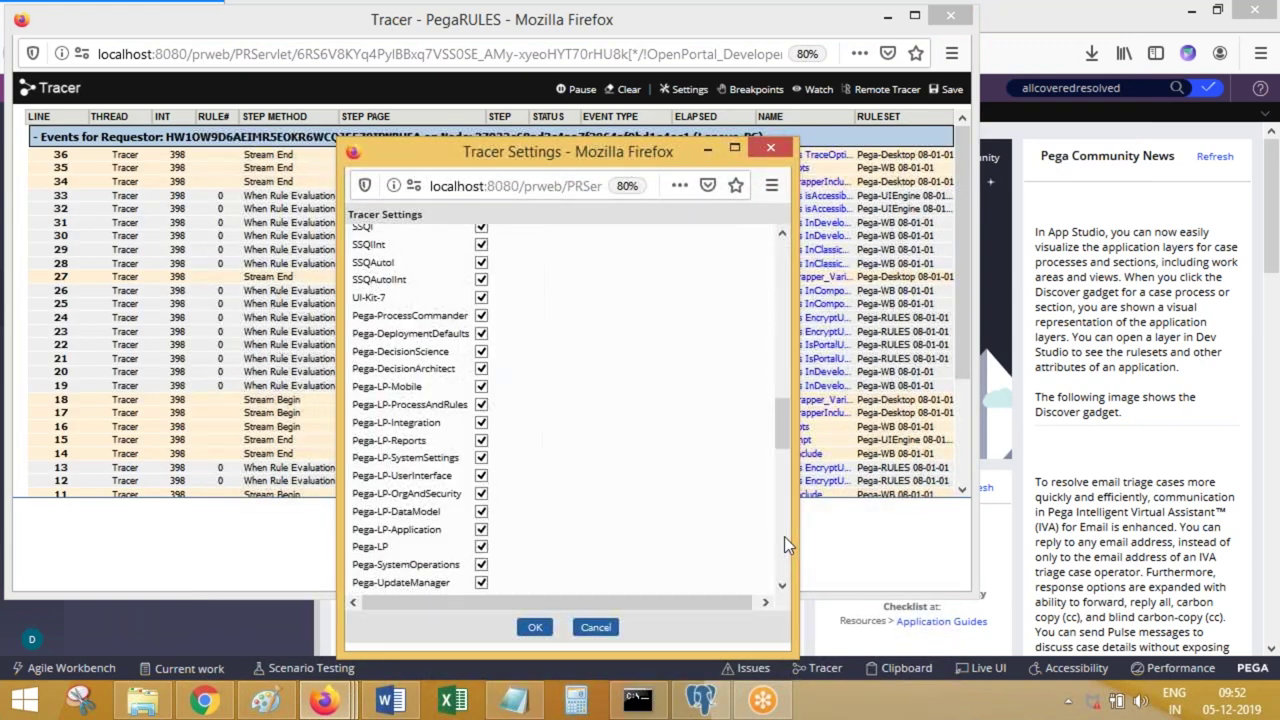
{"action": "scroll", "coordinate": [783, 413], "scroll_direction": "down", "scroll_amount": 2}
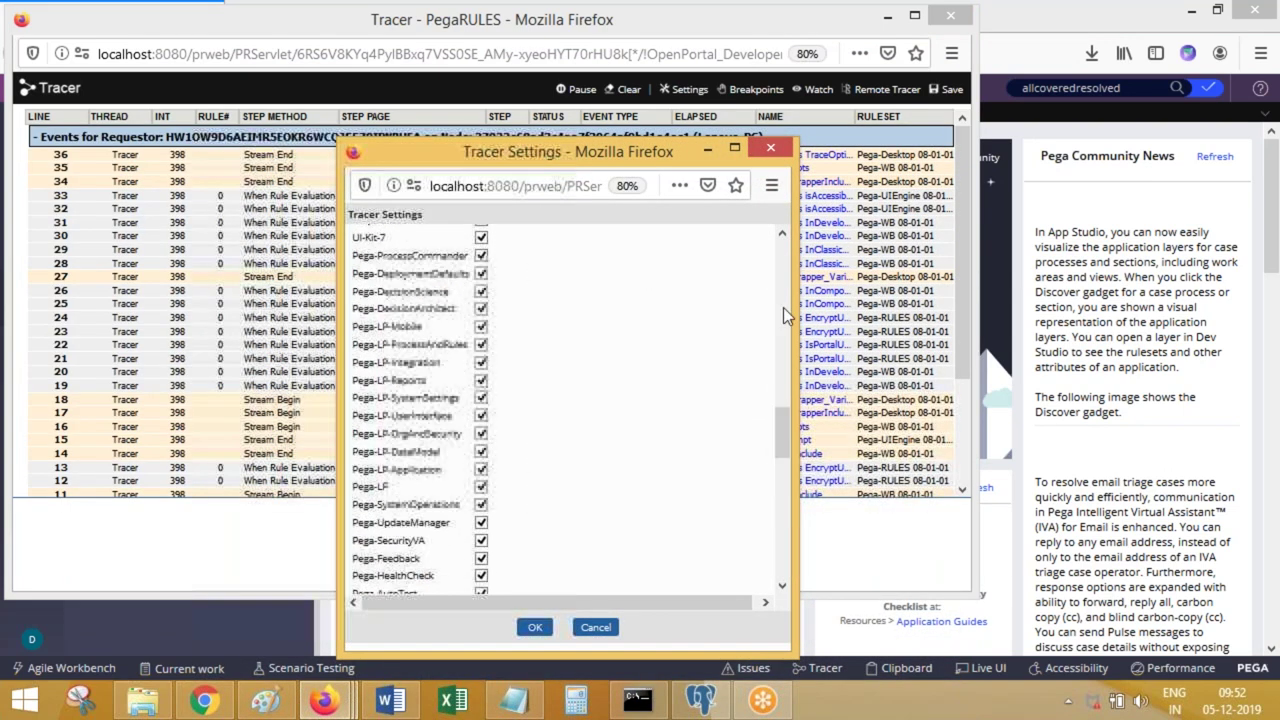
{"action": "left_click", "coordinate": [784, 233]}
{"action": "scroll", "coordinate": [786, 240], "scroll_direction": "up", "scroll_amount": 5}
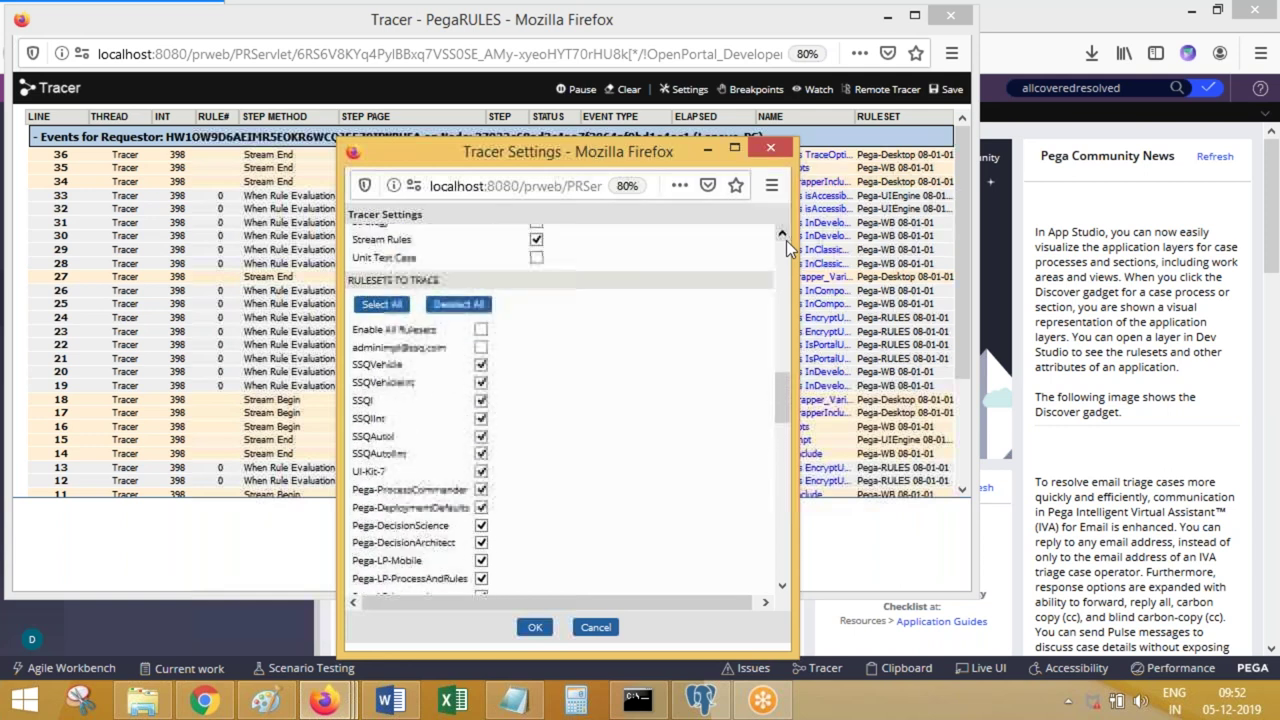
Step: Copy the operator's personal ruleset name from the Tracer settings and replace the Notepad text with it, keeping Notepad open
{"action": "left_click_drag", "start_coordinate": [358, 386], "coordinate": [483, 396]}
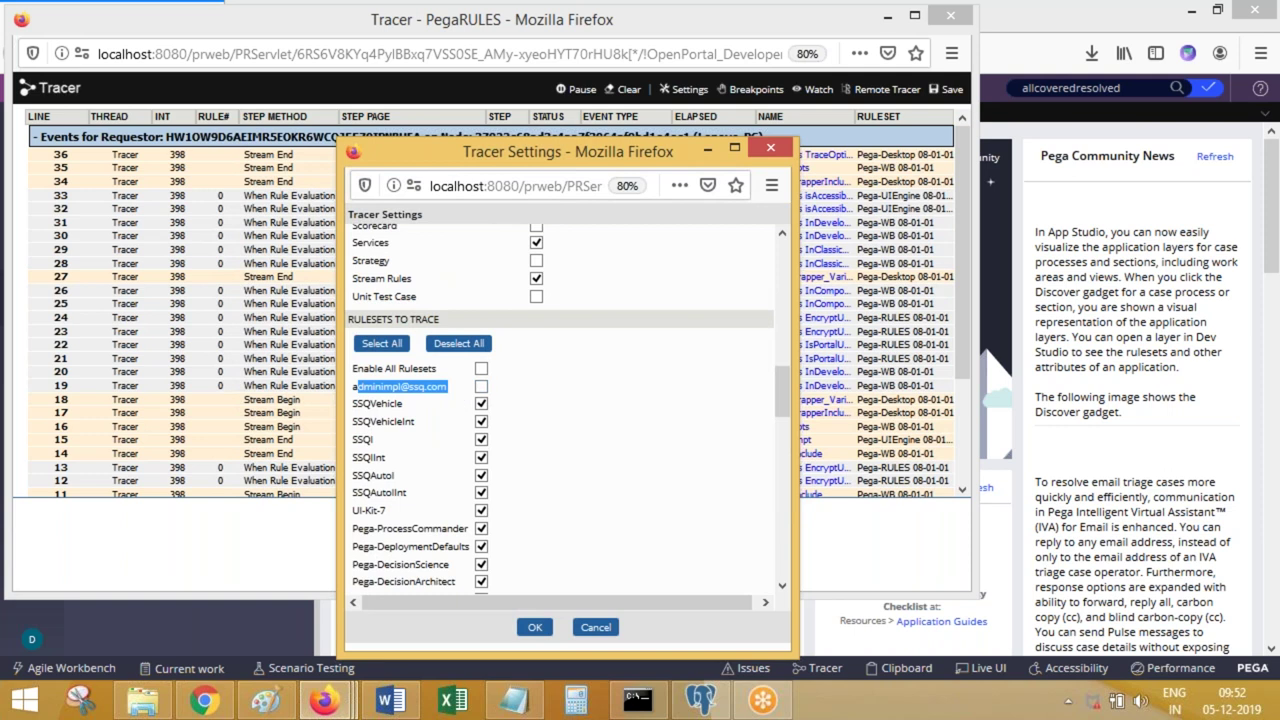
{"action": "triple_click", "coordinate": [378, 388]}
{"action": "left_click", "coordinate": [512, 702]}
{"action": "key", "text": "ctrl+a"}
{"action": "key", "text": "ctrl+v"}
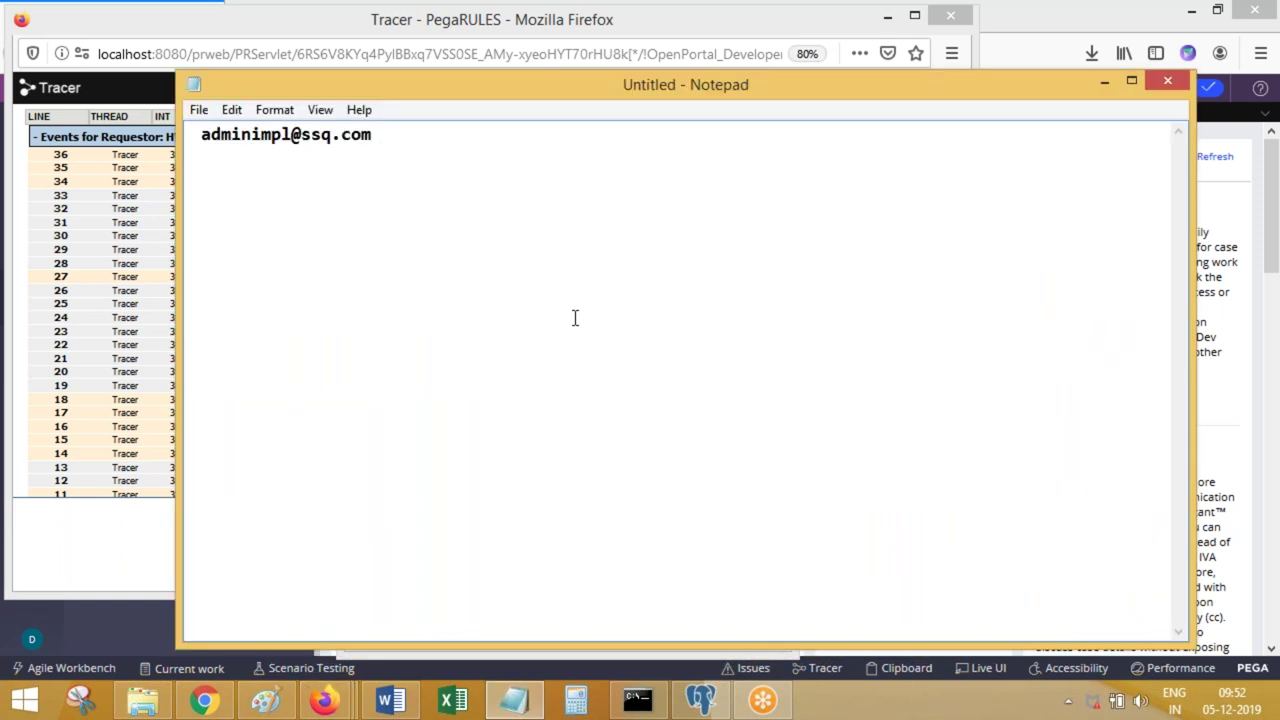
{"action": "left_click", "coordinate": [1167, 81]}
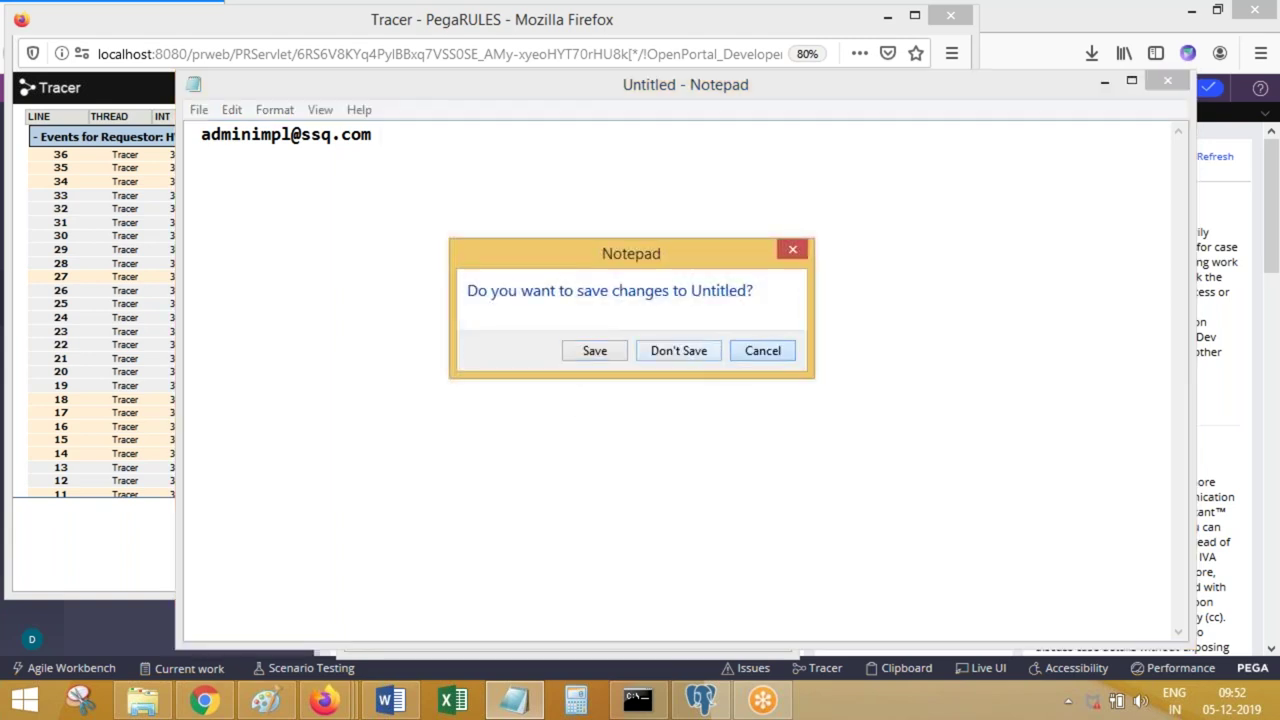
{"action": "left_click", "coordinate": [760, 352]}
Step: Open the operator profile, maximize its window and examine the versioned rulesets listed from SSQVehicle:01-02 onward
{"action": "left_click", "coordinate": [31, 639]}
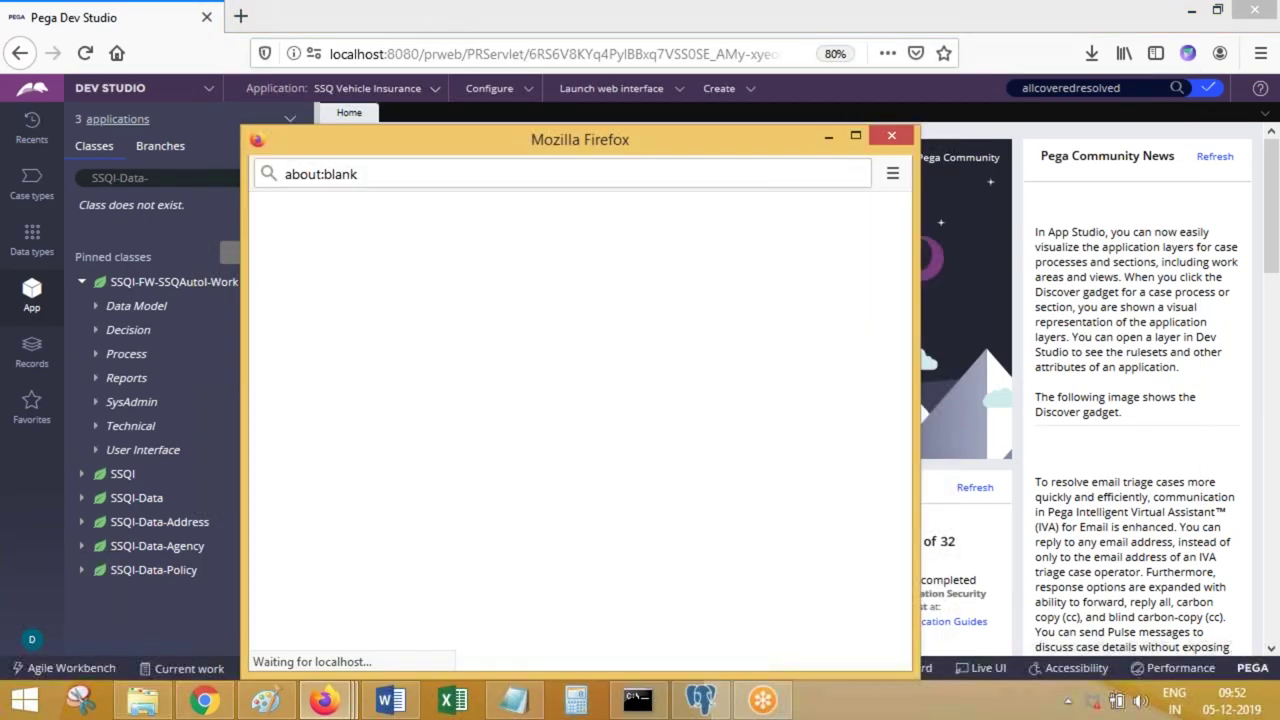
{"action": "left_click", "coordinate": [848, 133]}
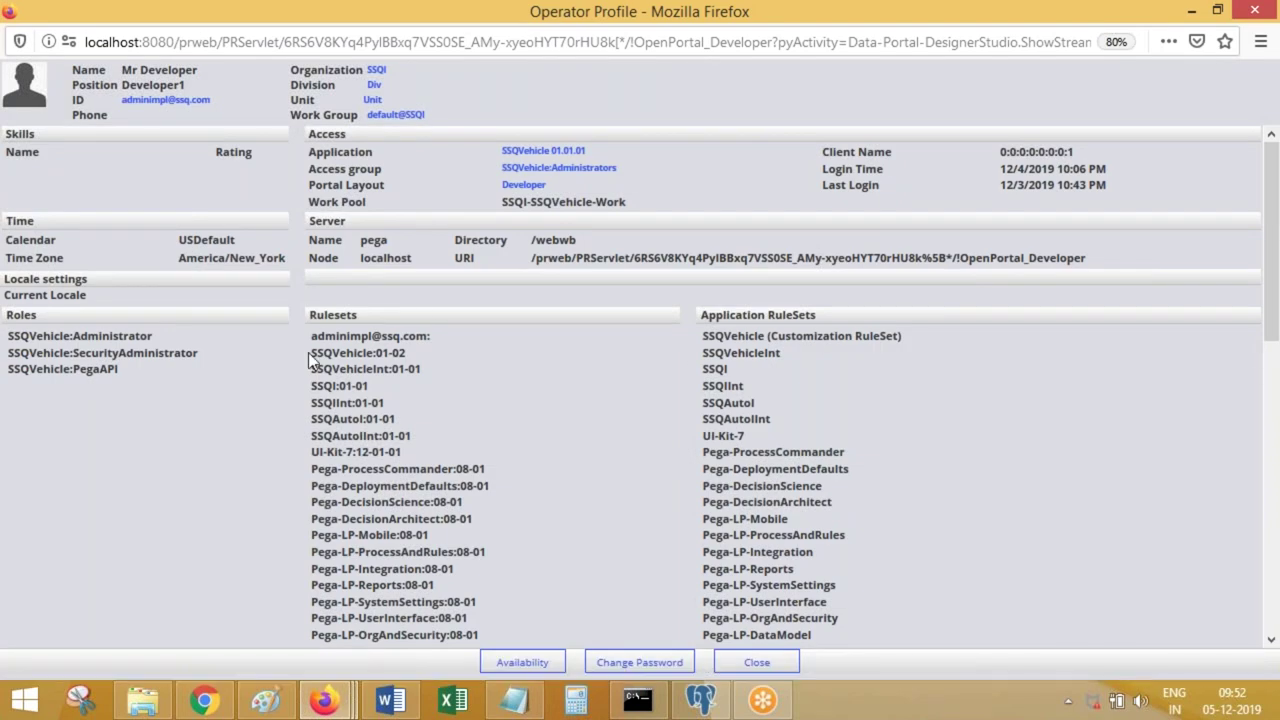
{"action": "left_click_drag", "start_coordinate": [311, 354], "coordinate": [478, 345]}
{"action": "left_click", "coordinate": [1271, 192]}
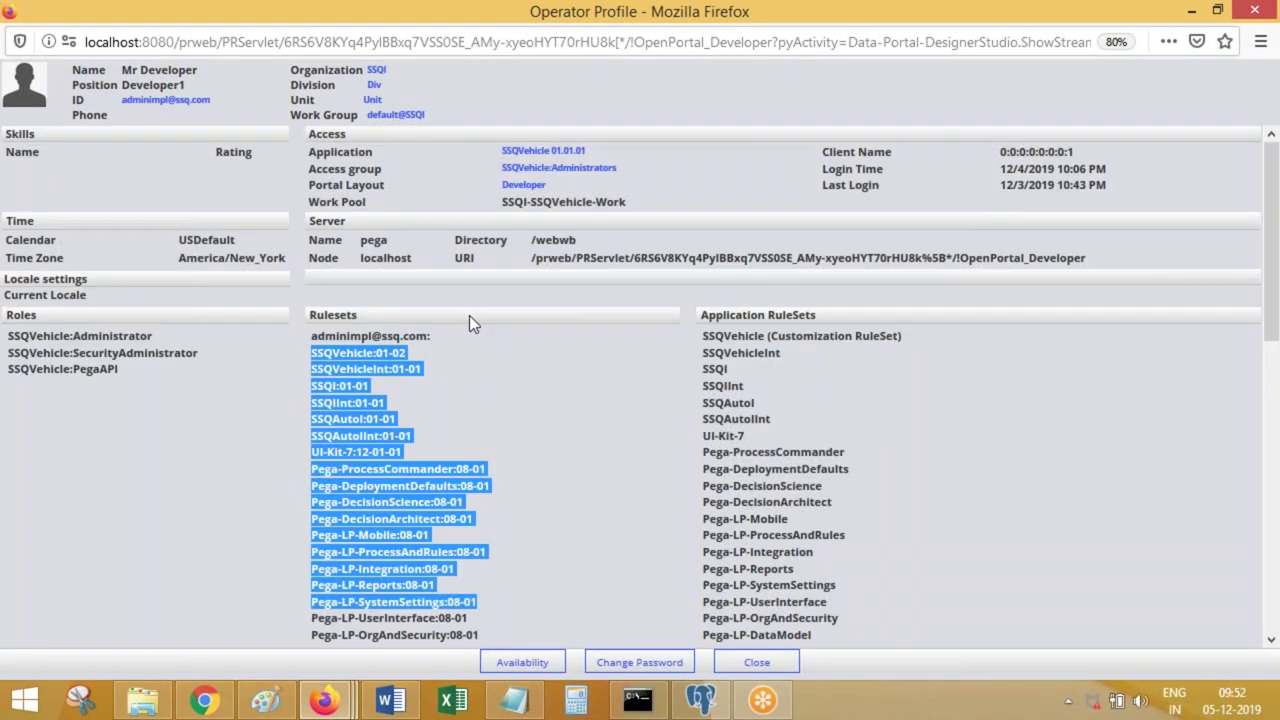
Step: Copy the personal ruleset name from the operator profile to a second line in Notepad, removing its trailing colon
{"action": "triple_click", "coordinate": [381, 335]}
{"action": "key", "text": "ctrl+c"}
{"action": "left_click", "coordinate": [513, 700]}
{"action": "key", "text": "Return"}
{"action": "key", "text": "ctrl+v"}
{"action": "key", "text": "BackSpace"}
{"action": "key", "text": "BackSpace"}
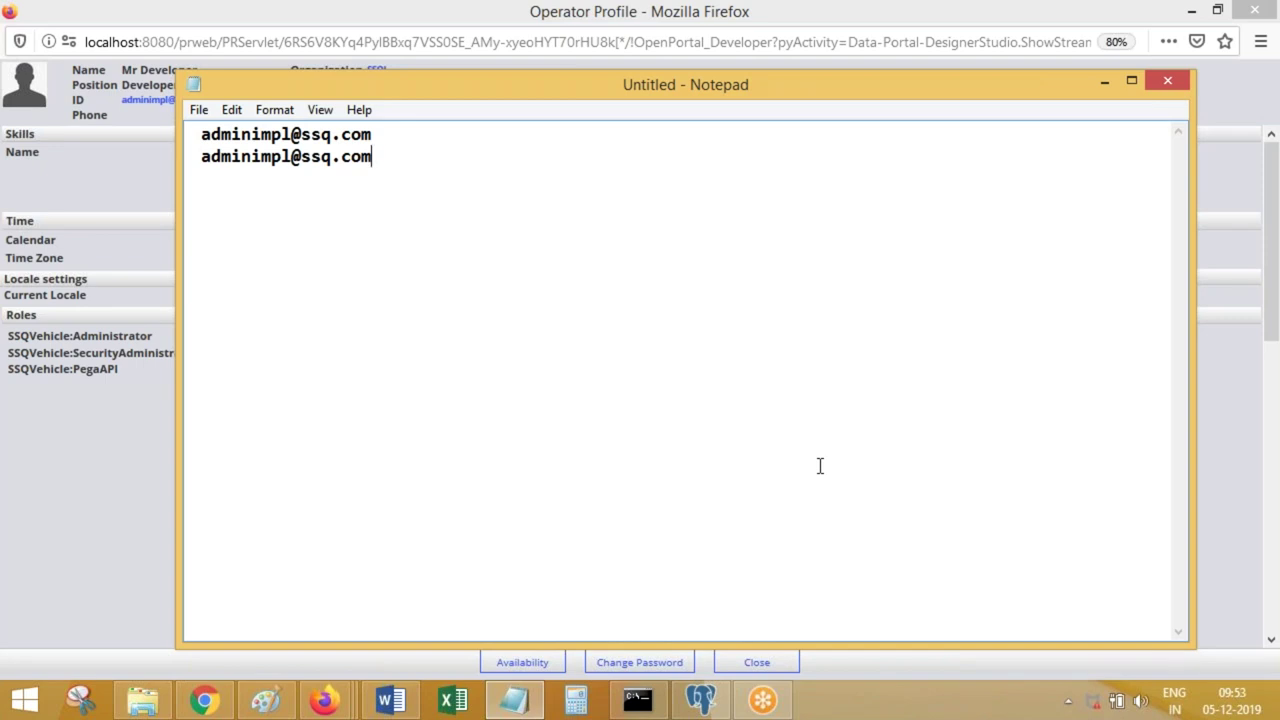
Step: Review the copied ruleset names in Notepad, and return to Dev Studio from the operator profile
{"action": "double_click", "coordinate": [377, 157]}
{"action": "left_click", "coordinate": [377, 157]}
{"action": "left_click", "coordinate": [1226, 99]}
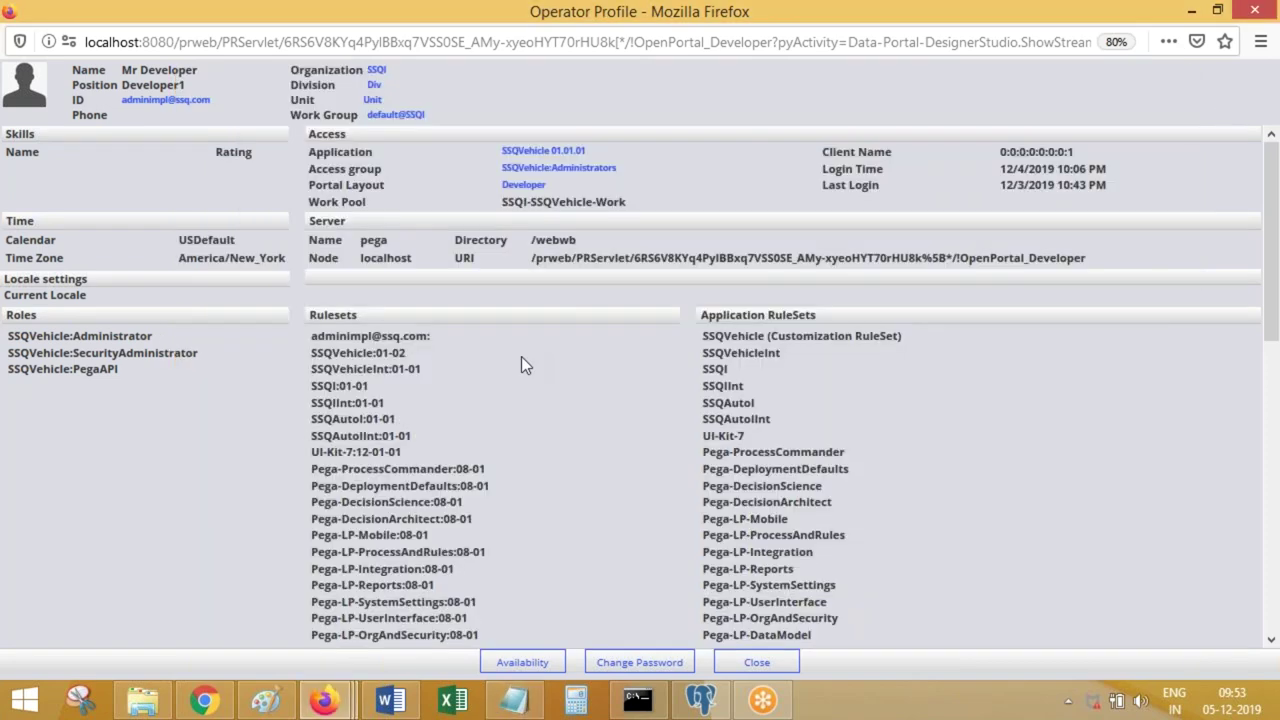
{"action": "mouse_move", "coordinate": [323, 700]}
{"action": "left_click", "coordinate": [140, 600]}
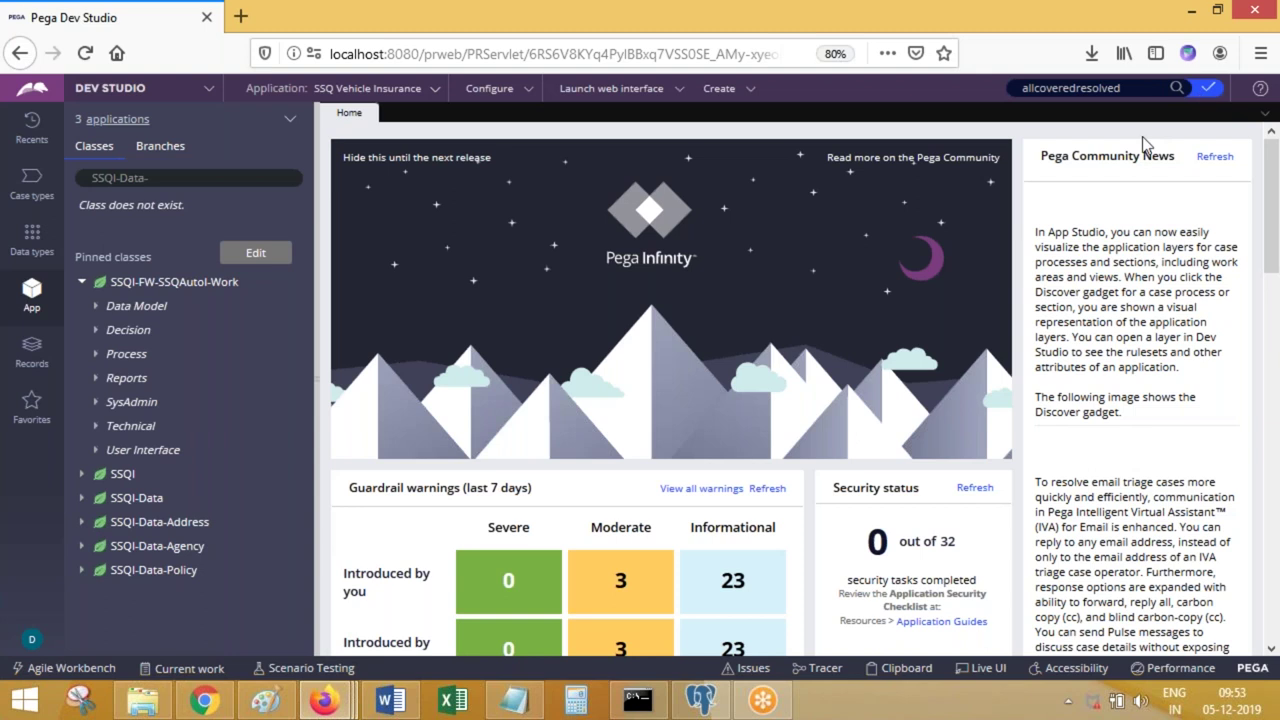
Step: Show the list of checked-out records in Dev Studio and dismiss it
{"action": "left_click", "coordinate": [1208, 88]}
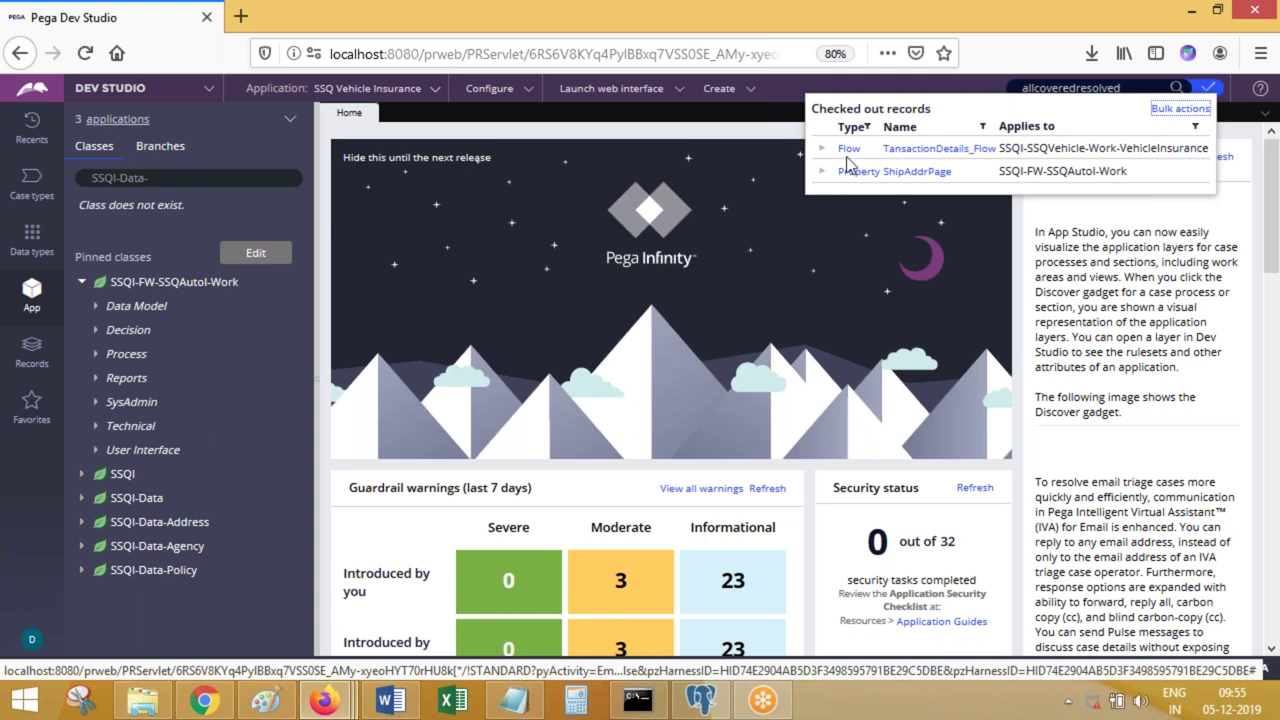
{"action": "left_click", "coordinate": [716, 132]}
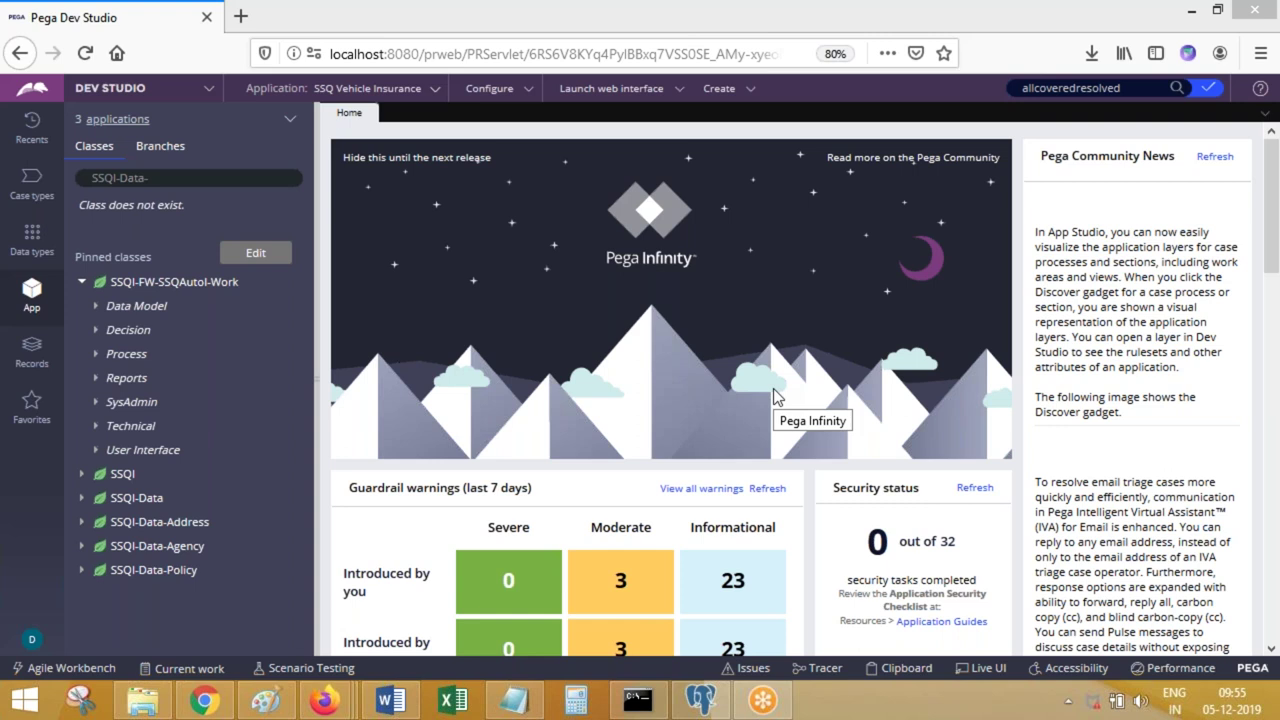
{"action": "left_click", "coordinate": [323, 700]}
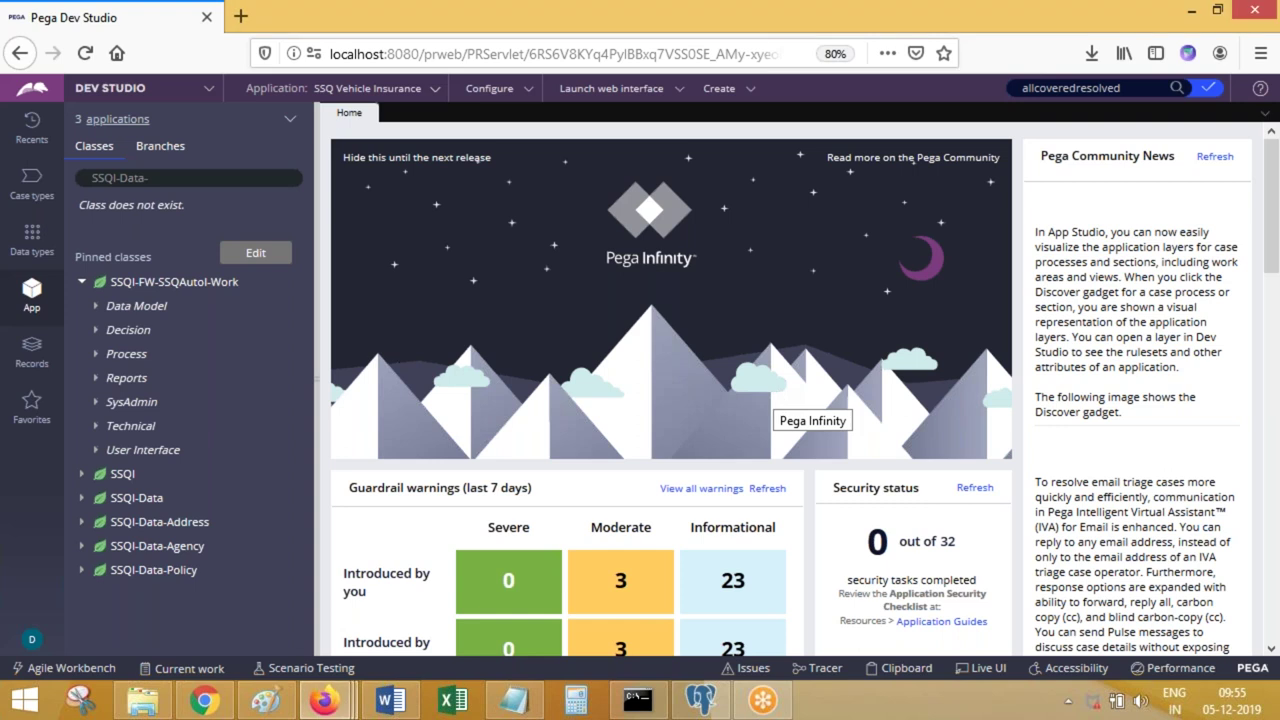